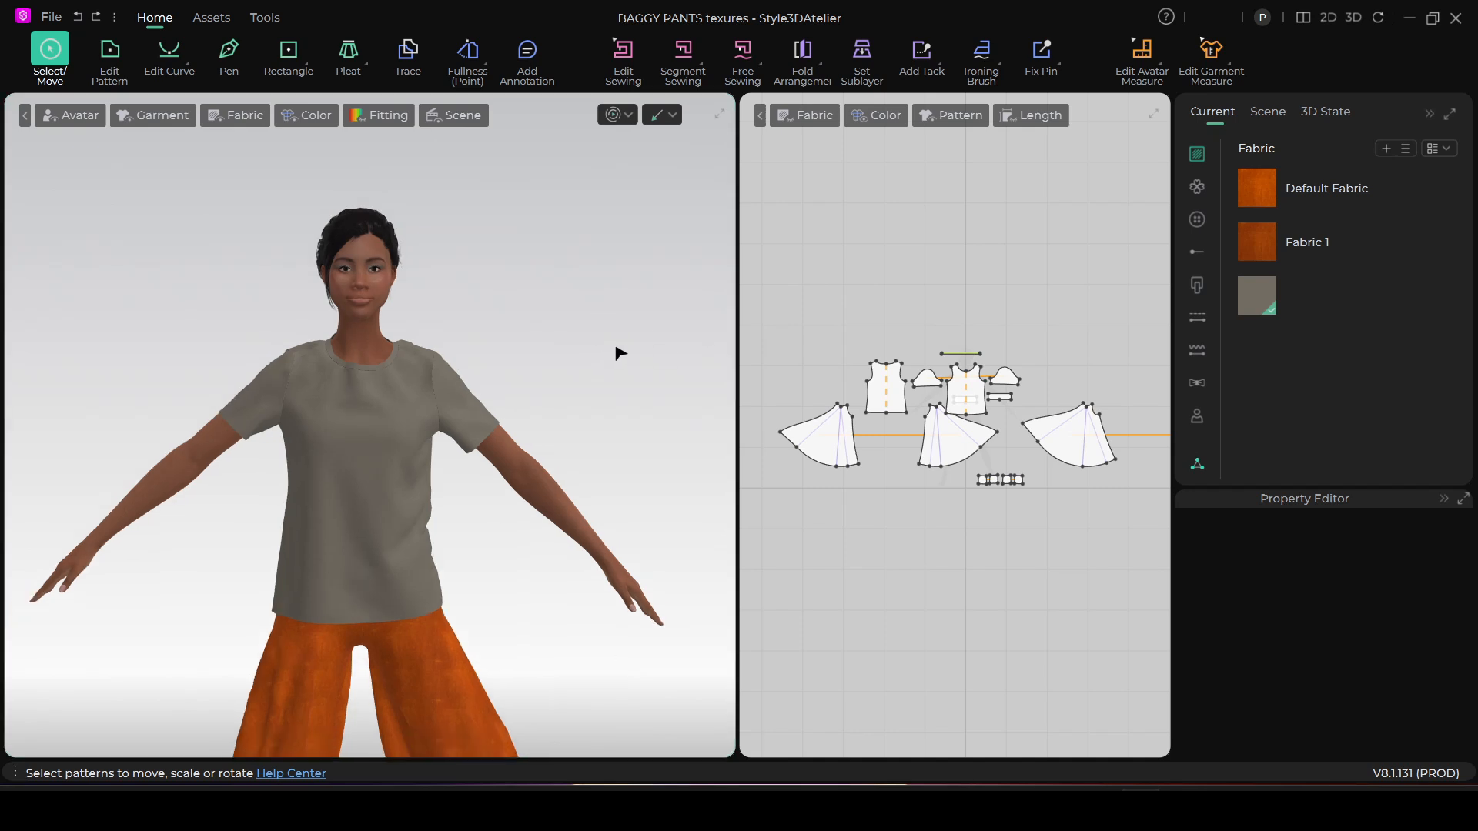
pyautogui.scroll(-2, 552, 407)
pyautogui.scroll(2, 553, 414)
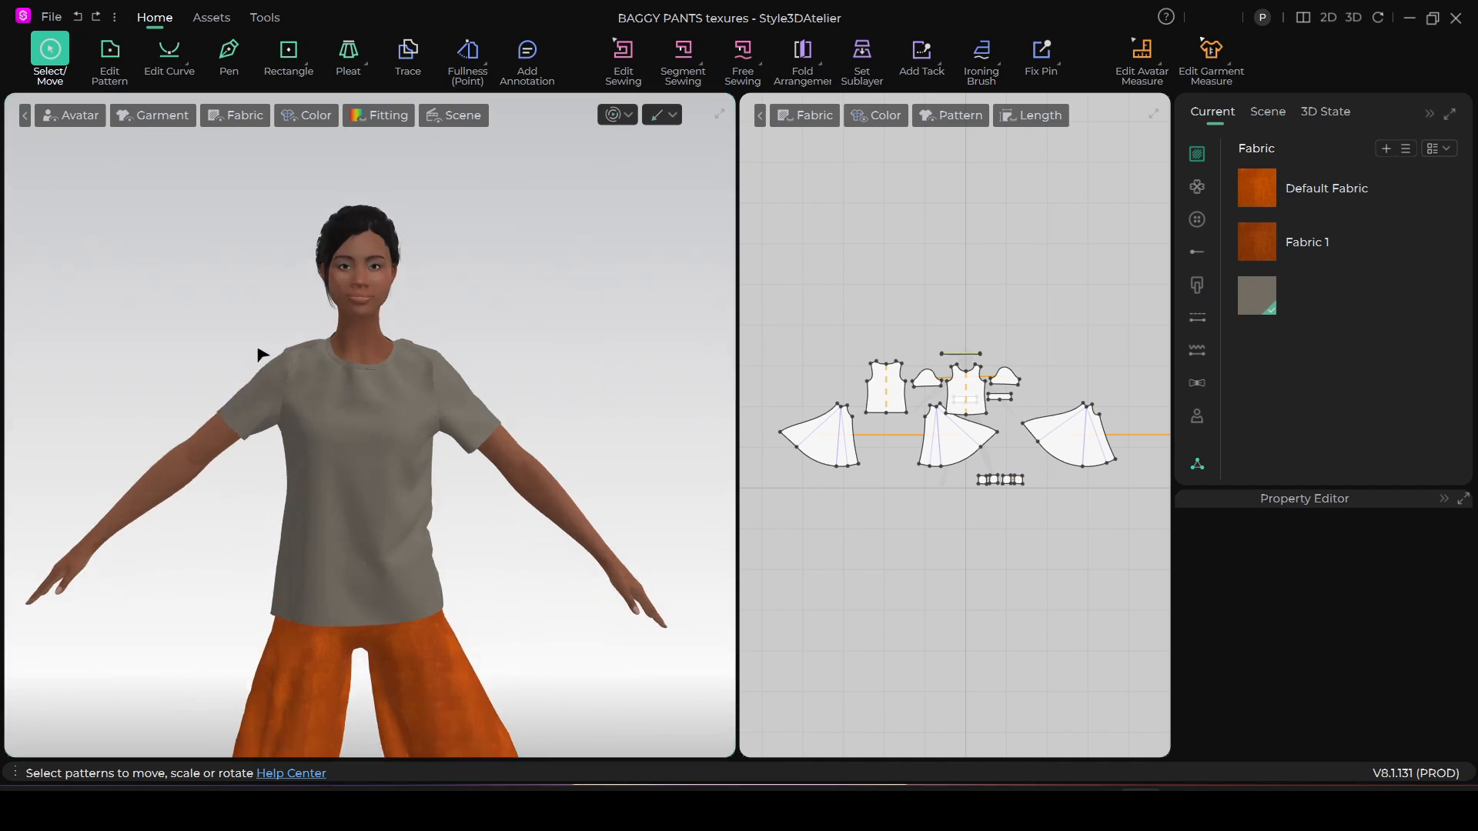
pyautogui.scroll(1, 193, 309)
pyautogui.moveTo(203, 301); pyautogui.dragTo(268, 291, button='middle')
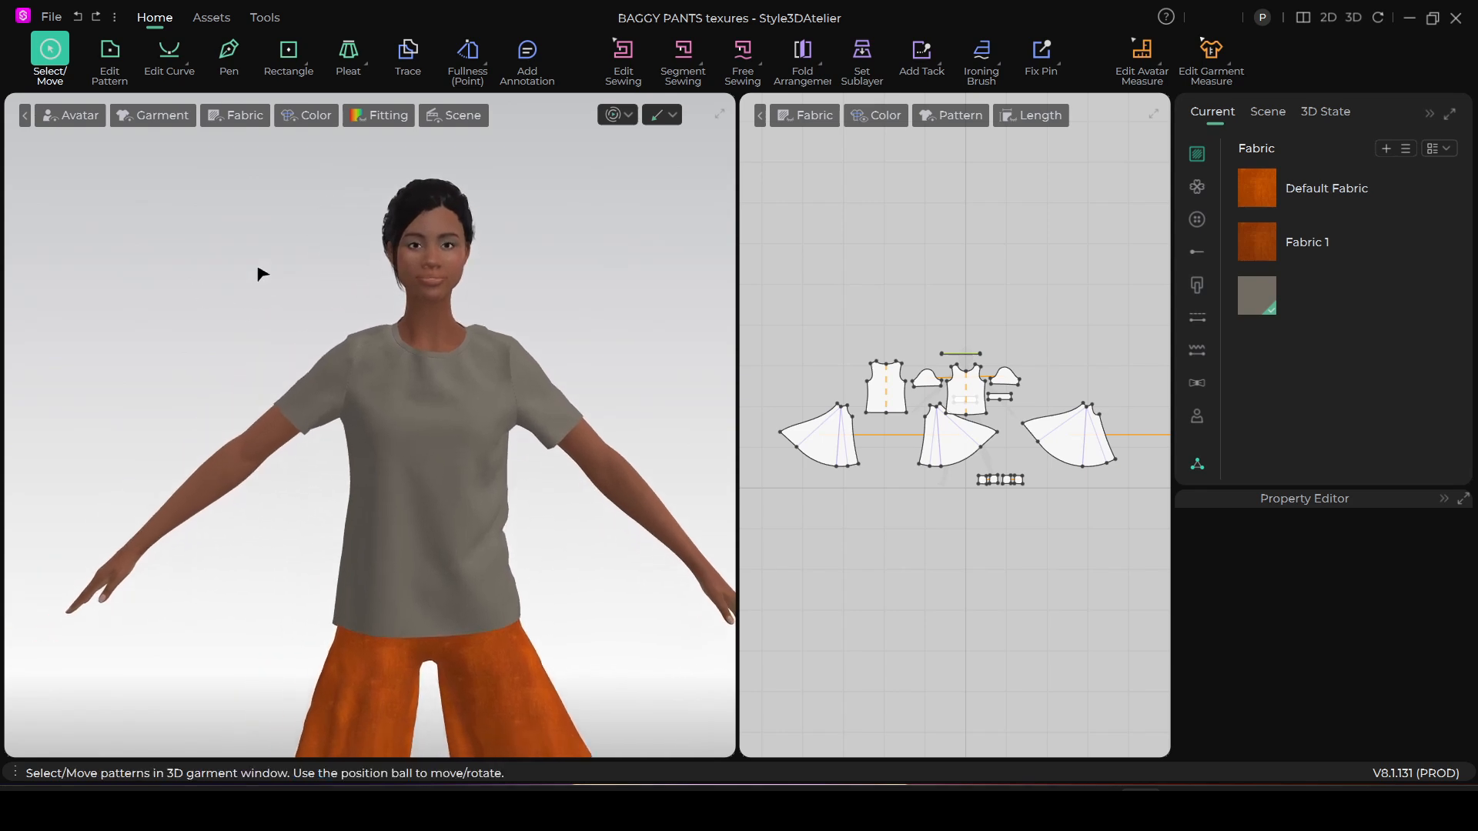
# Switch the user interface color theme to Dark and synchronize the 3D background with it
pyautogui.click(51, 17)
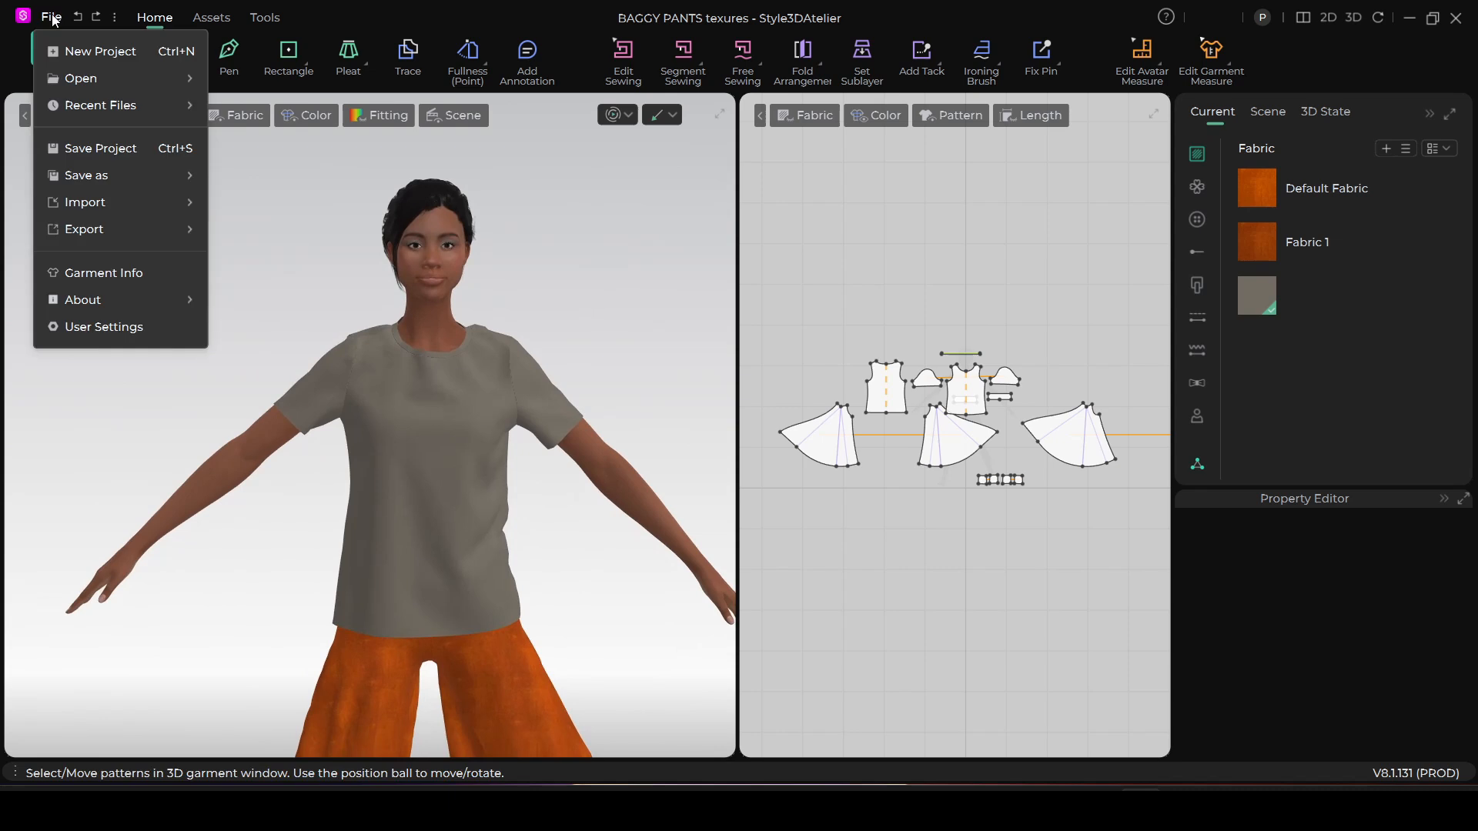
pyautogui.click(84, 326)
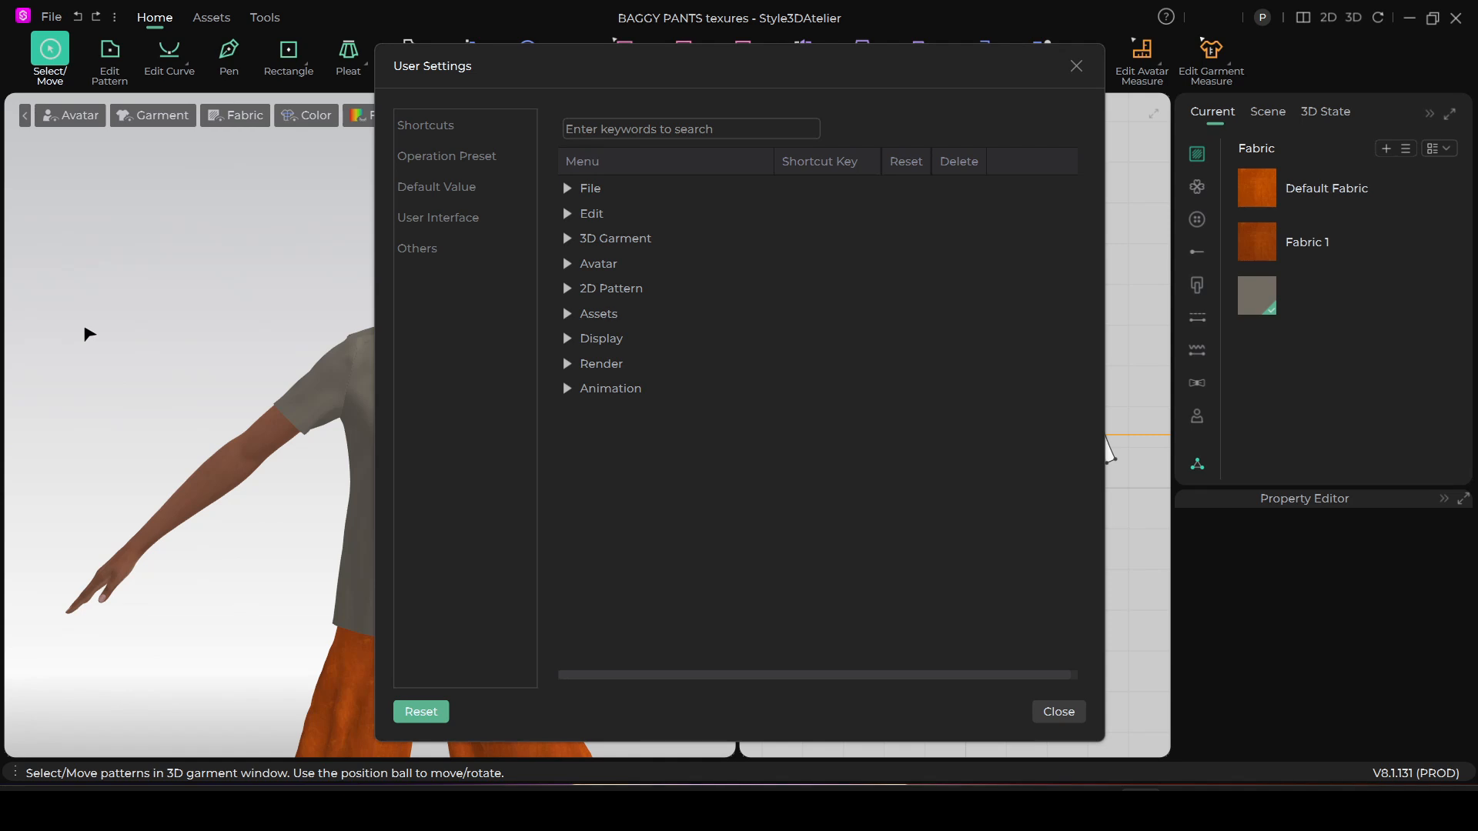
pyautogui.click(450, 224)
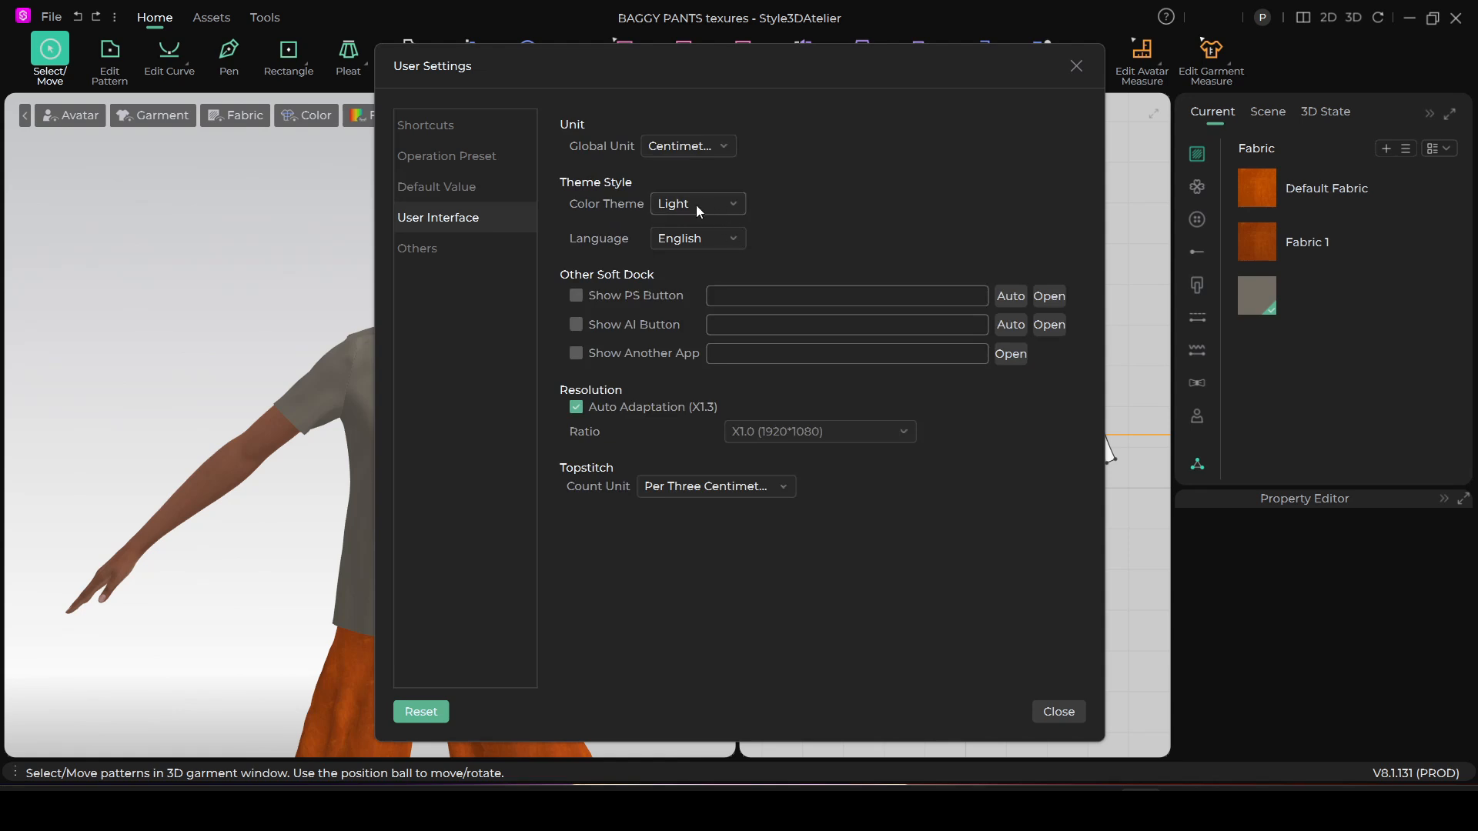
pyautogui.click(732, 203)
pyautogui.click(724, 240)
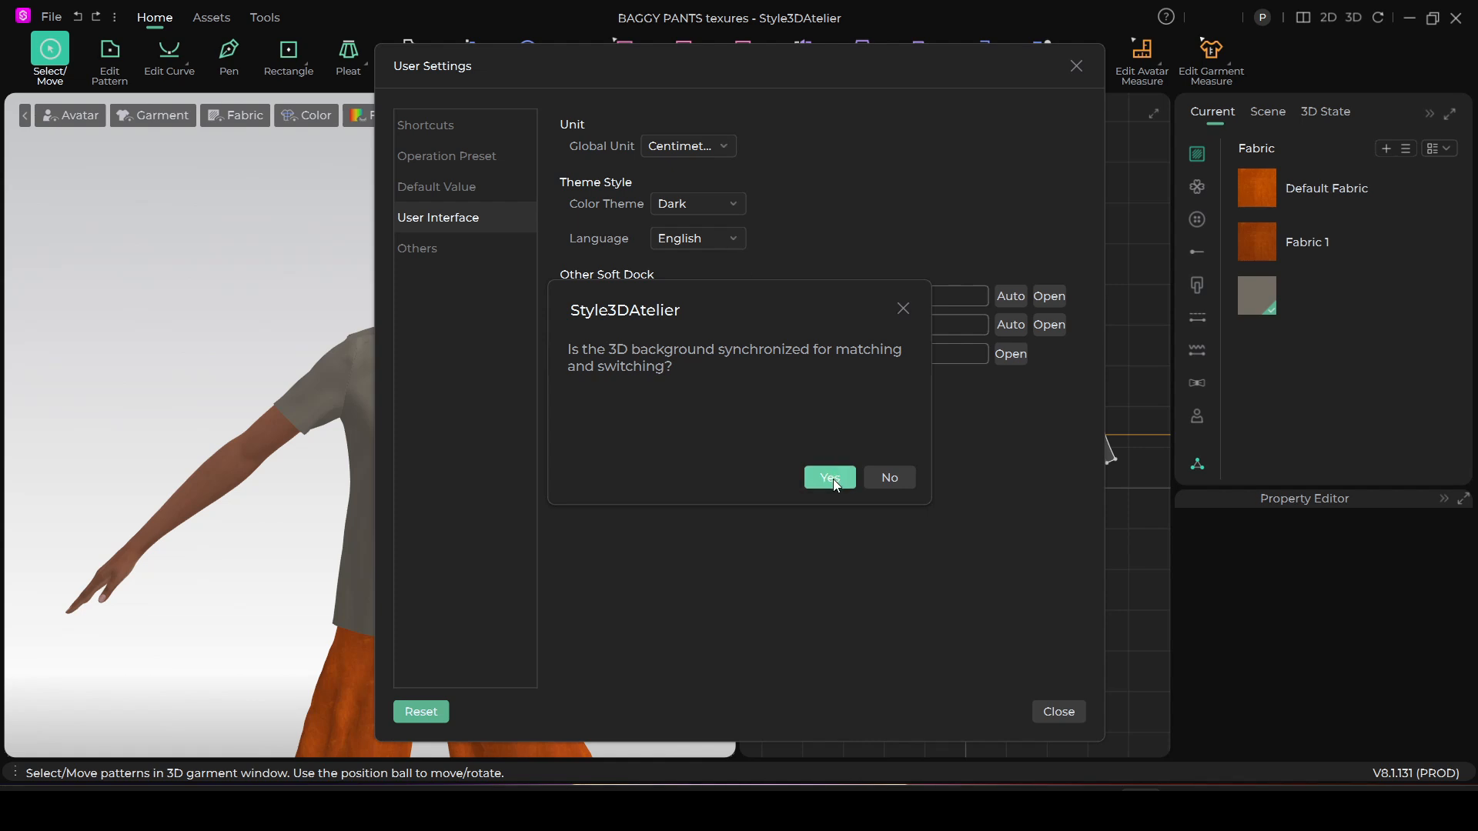
pyautogui.click(829, 478)
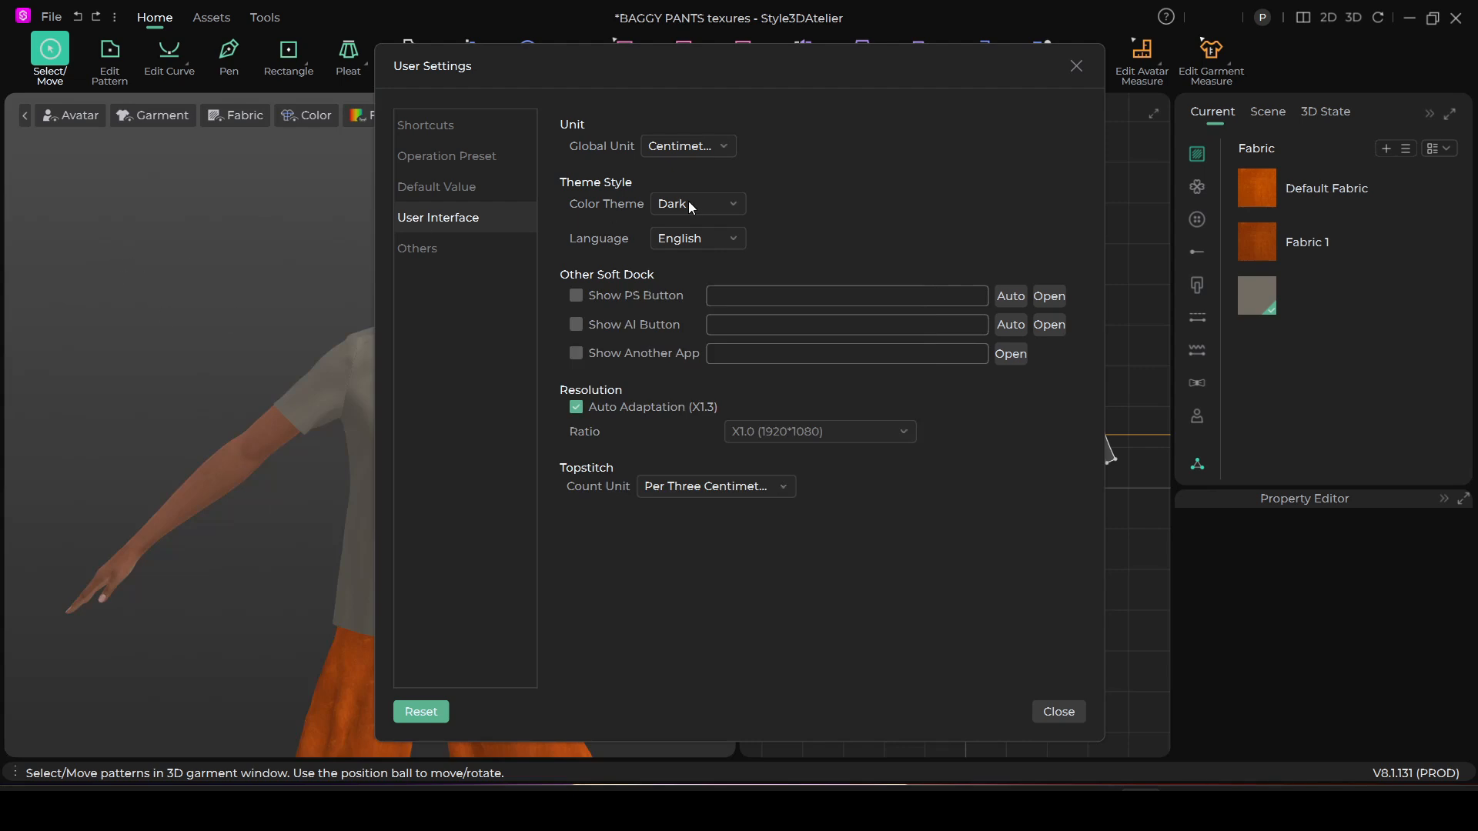
# Return the color theme to Light with the 3D background synchronized, and close the user settings
pyautogui.click(733, 205)
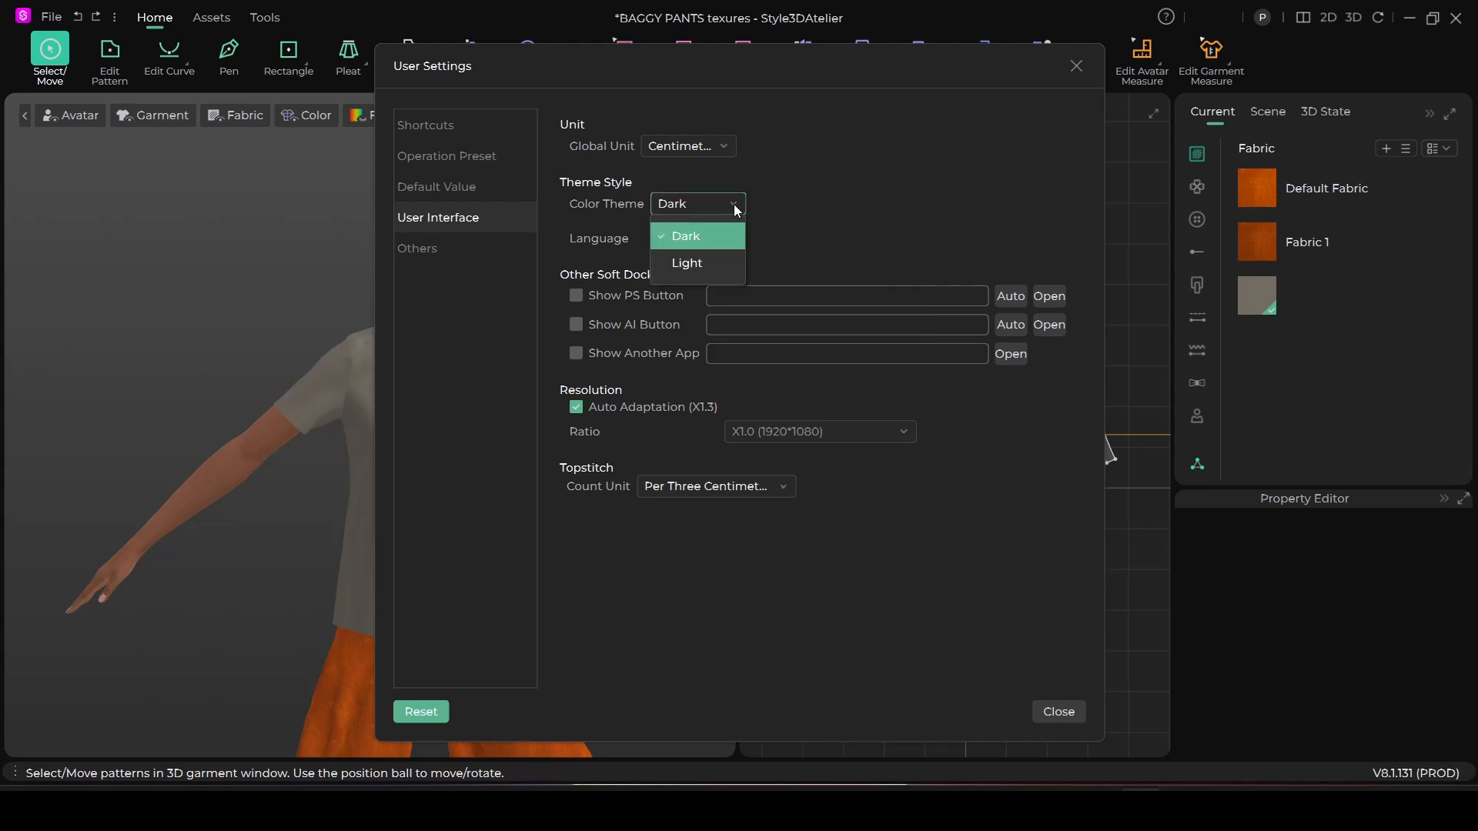
pyautogui.click(701, 264)
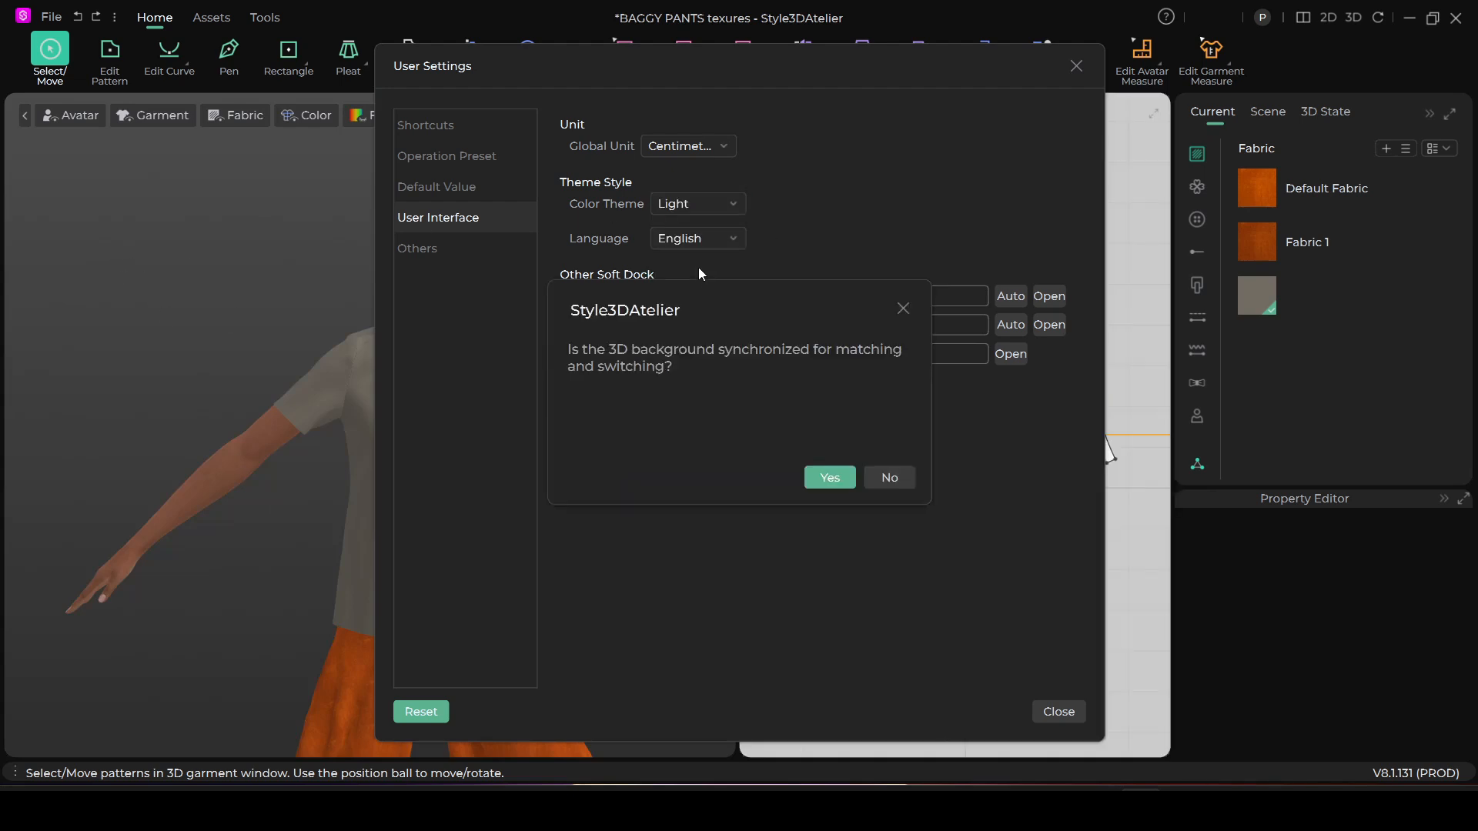
pyautogui.click(829, 477)
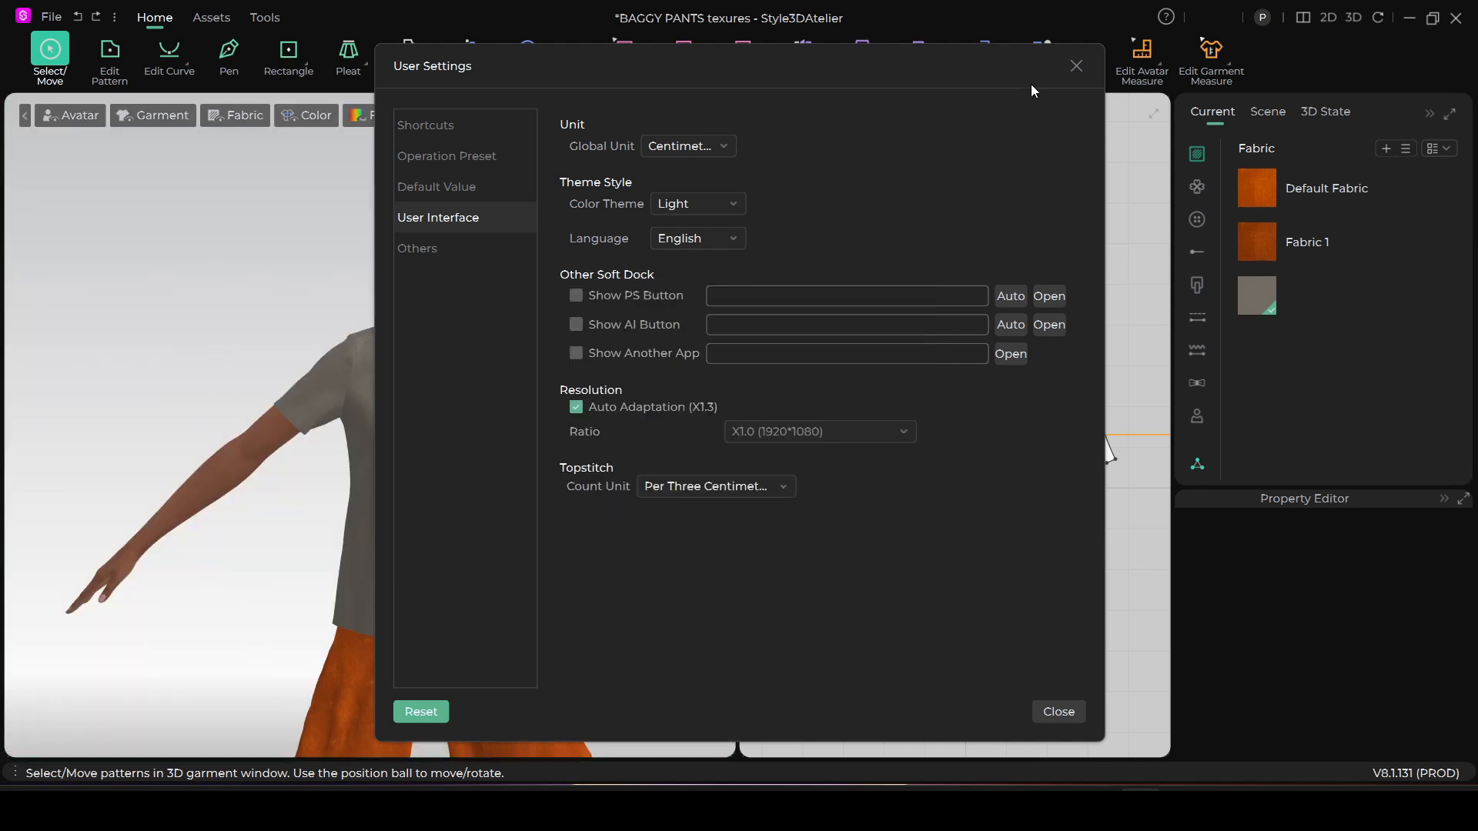
pyautogui.click(1077, 66)
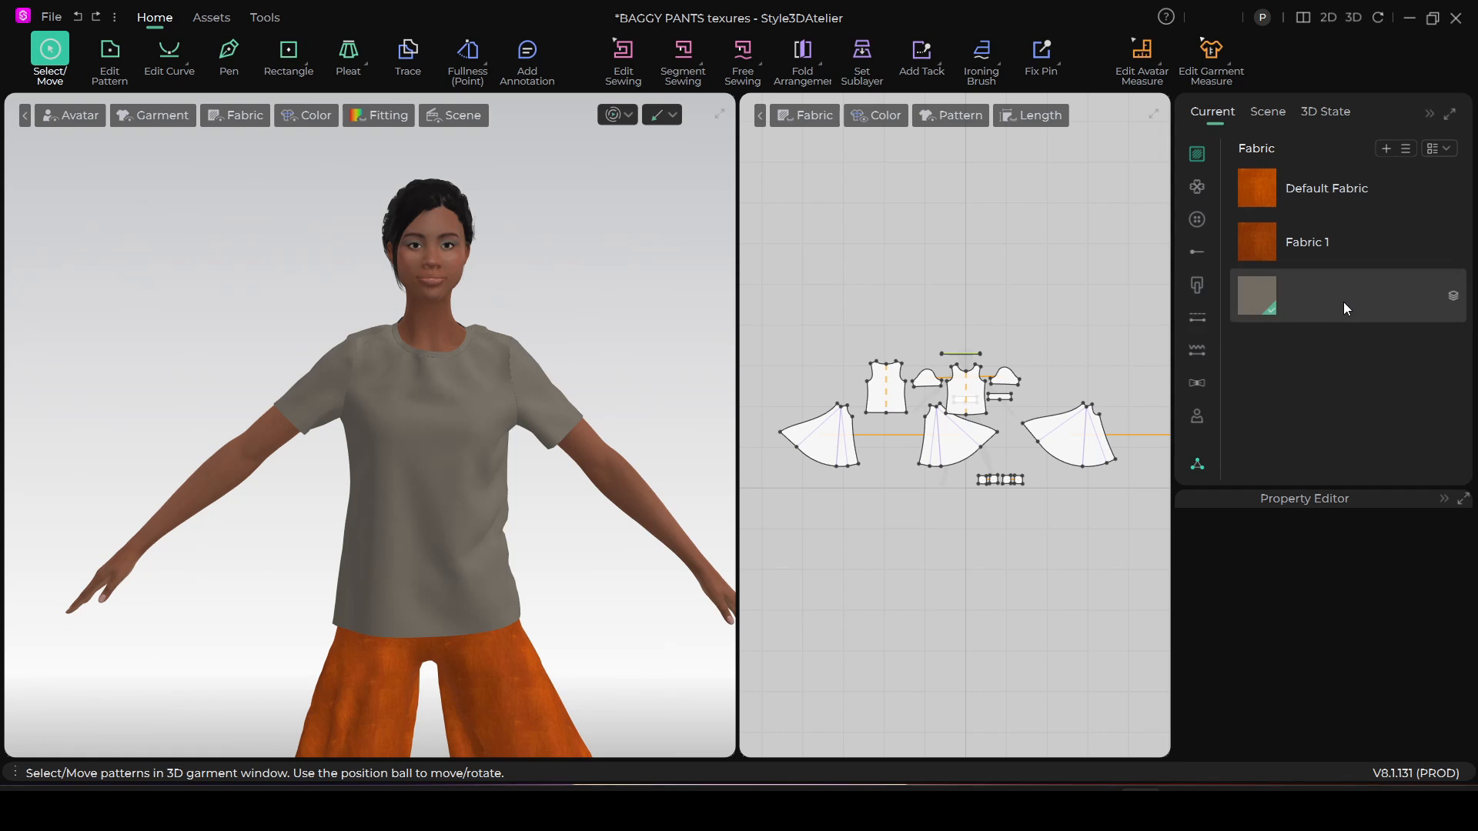
# Assign the Silk_Charmeuse_12mm physical properties preset to the grey T-shirt fabric
pyautogui.click(1319, 299)
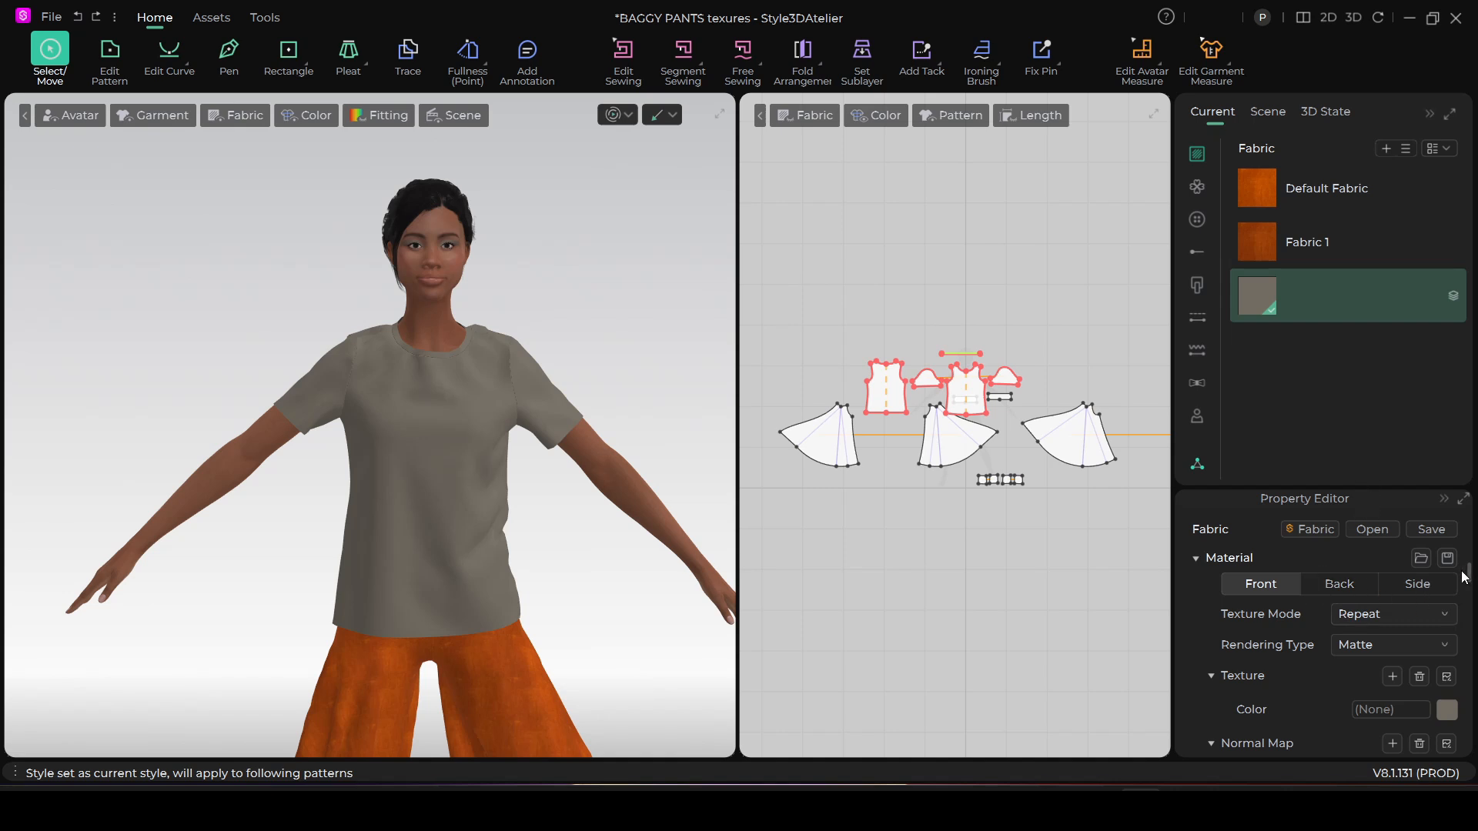
pyautogui.moveTo(1470, 577); pyautogui.dragTo(1471, 598)
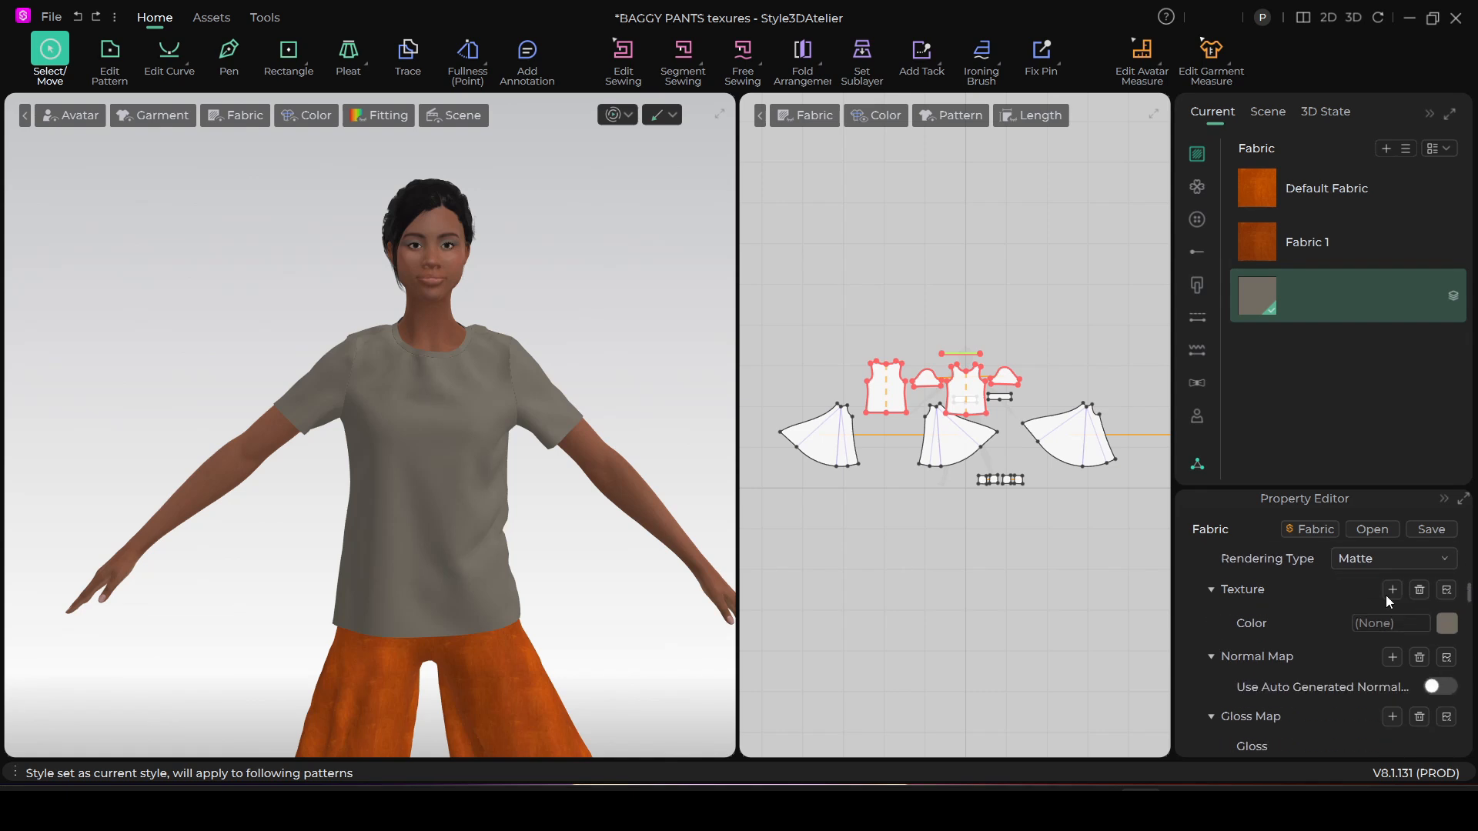
pyautogui.scroll(-3, 1361, 612)
pyautogui.scroll(-4, 1347, 619)
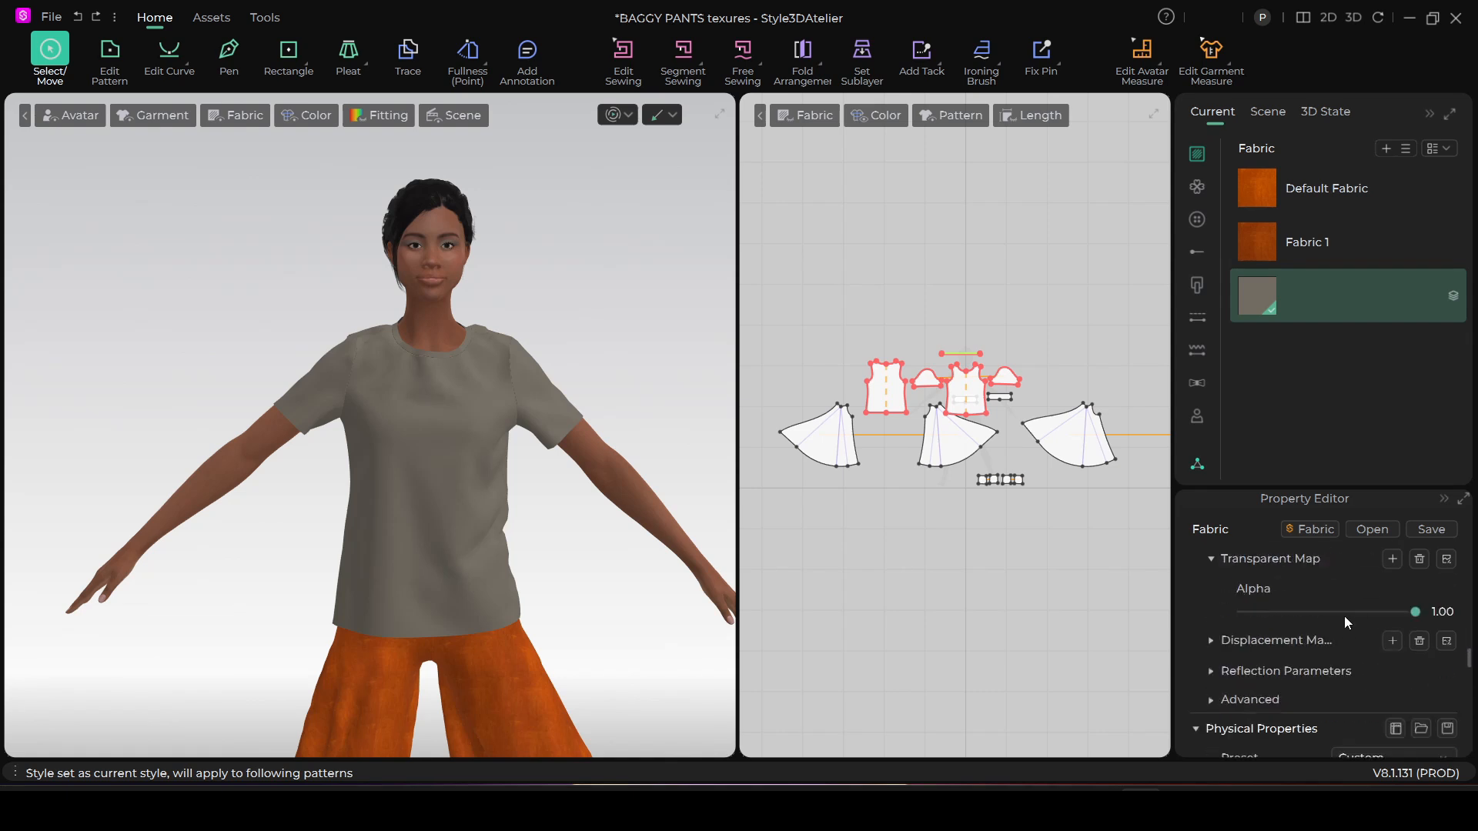
pyautogui.scroll(-3, 1344, 620)
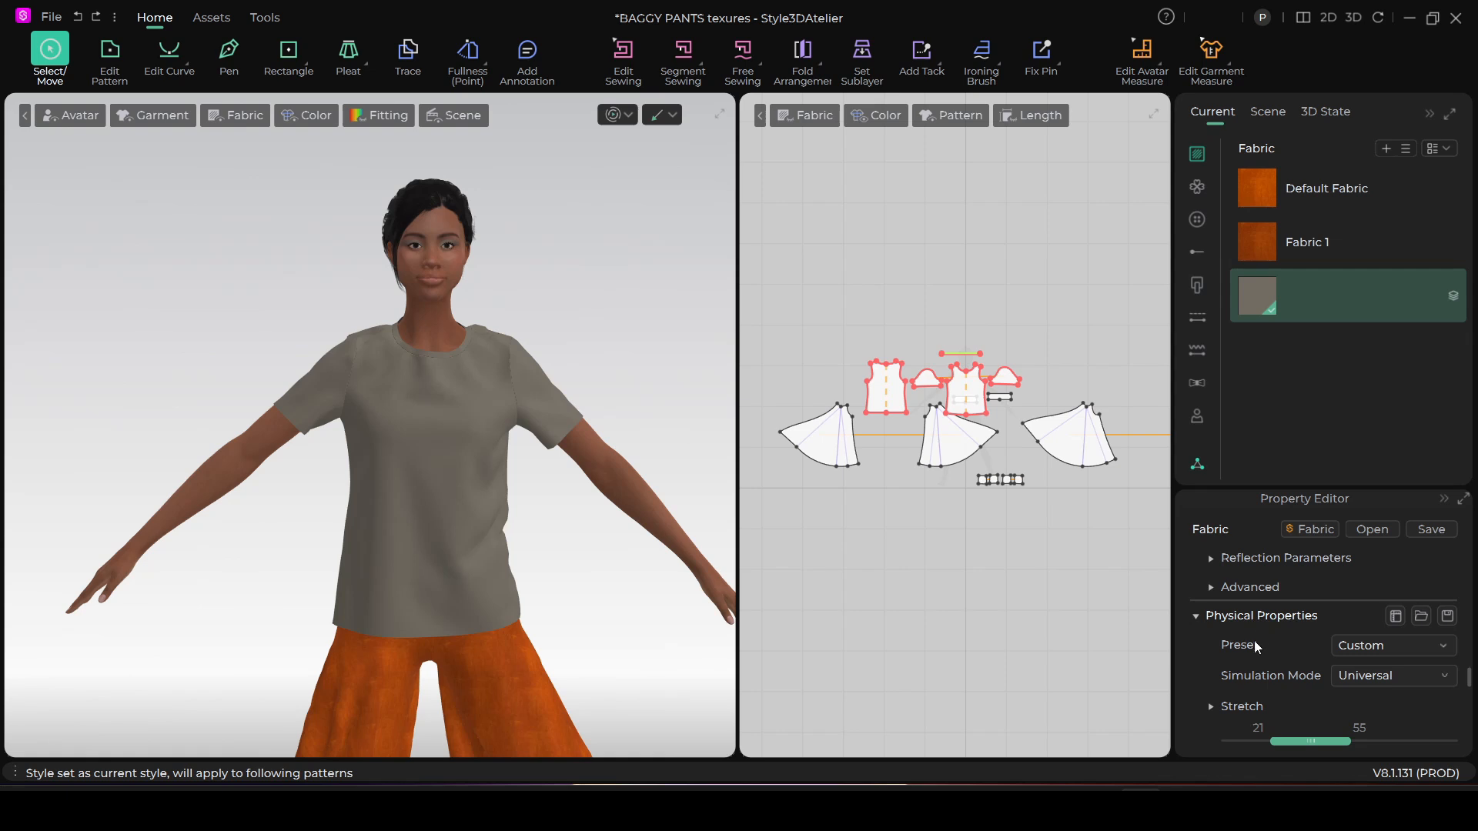
pyautogui.click(1446, 652)
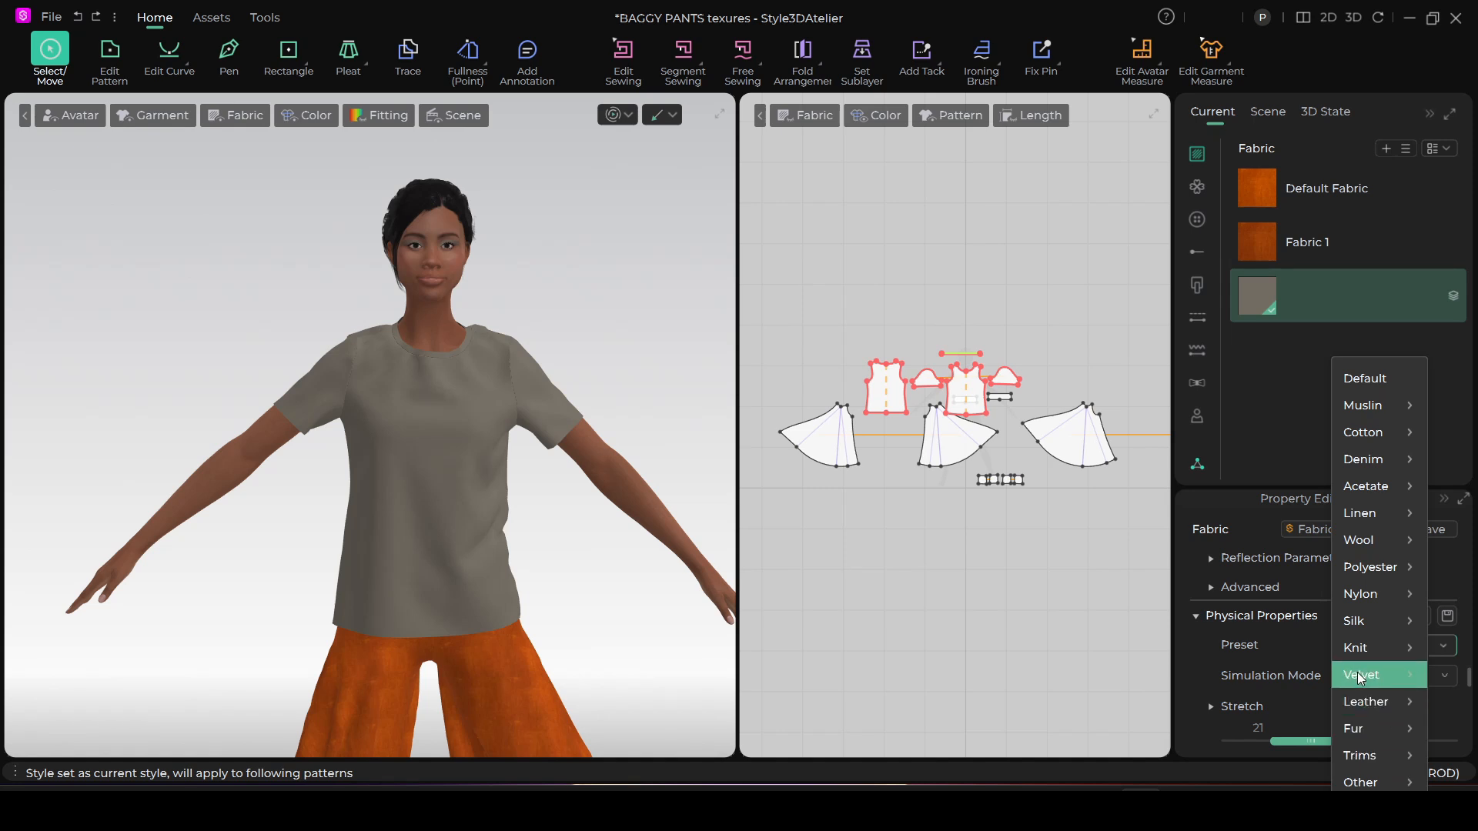
pyautogui.moveTo(1360, 676)
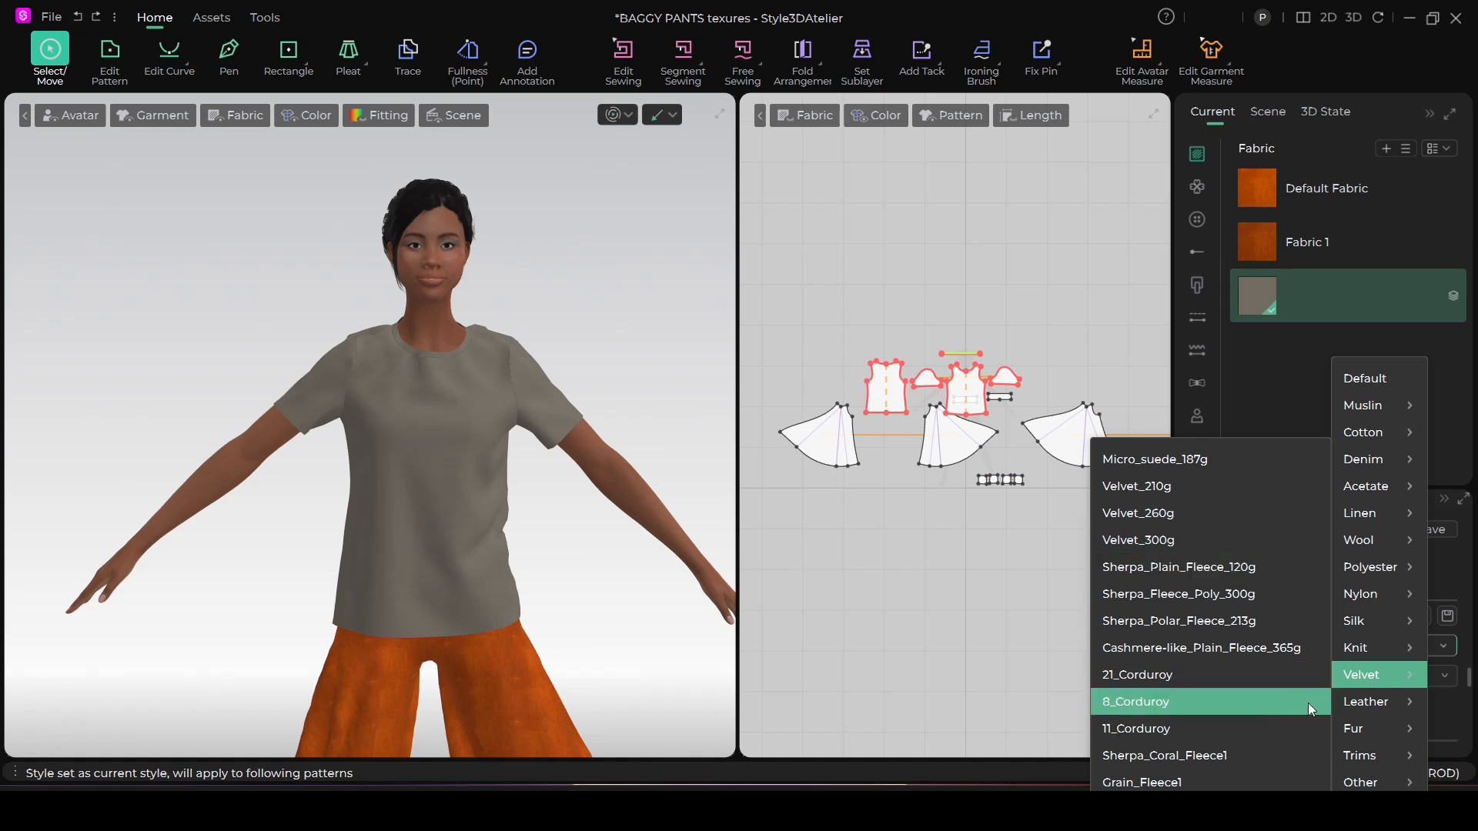
pyautogui.moveTo(1381, 620)
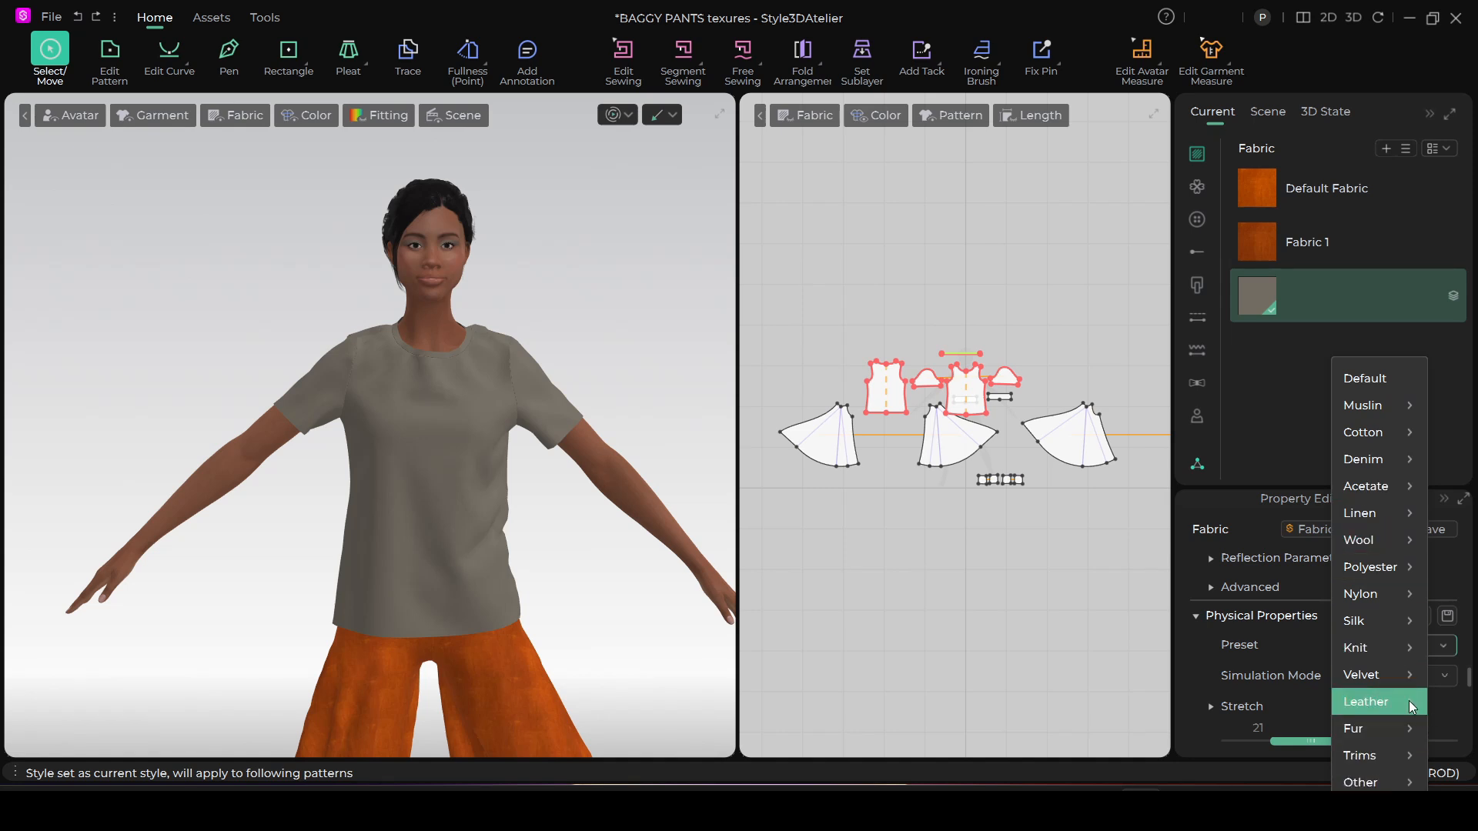
pyautogui.click(1464, 572)
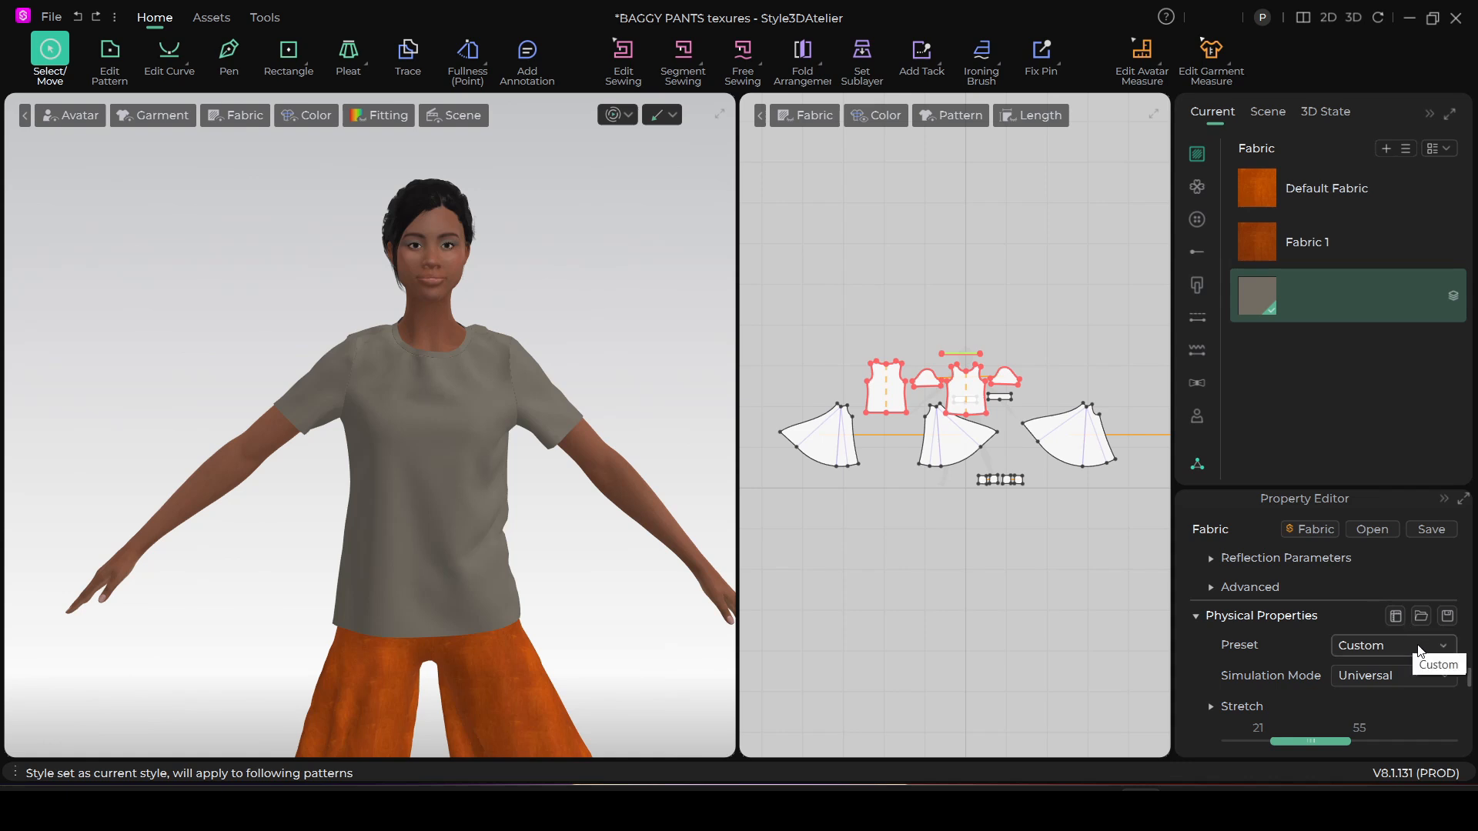
pyautogui.click(1445, 651)
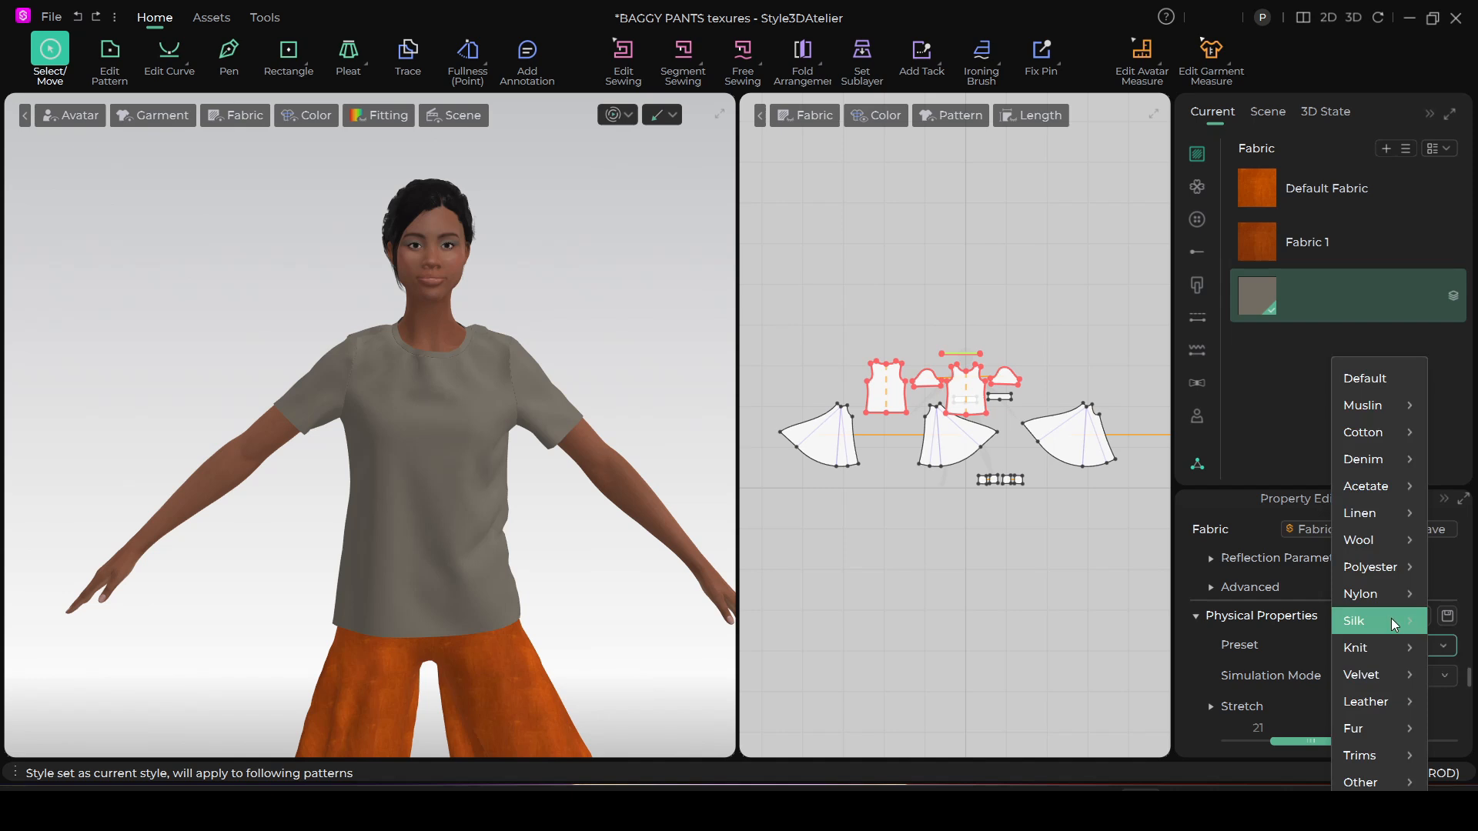
pyautogui.moveTo(1390, 621)
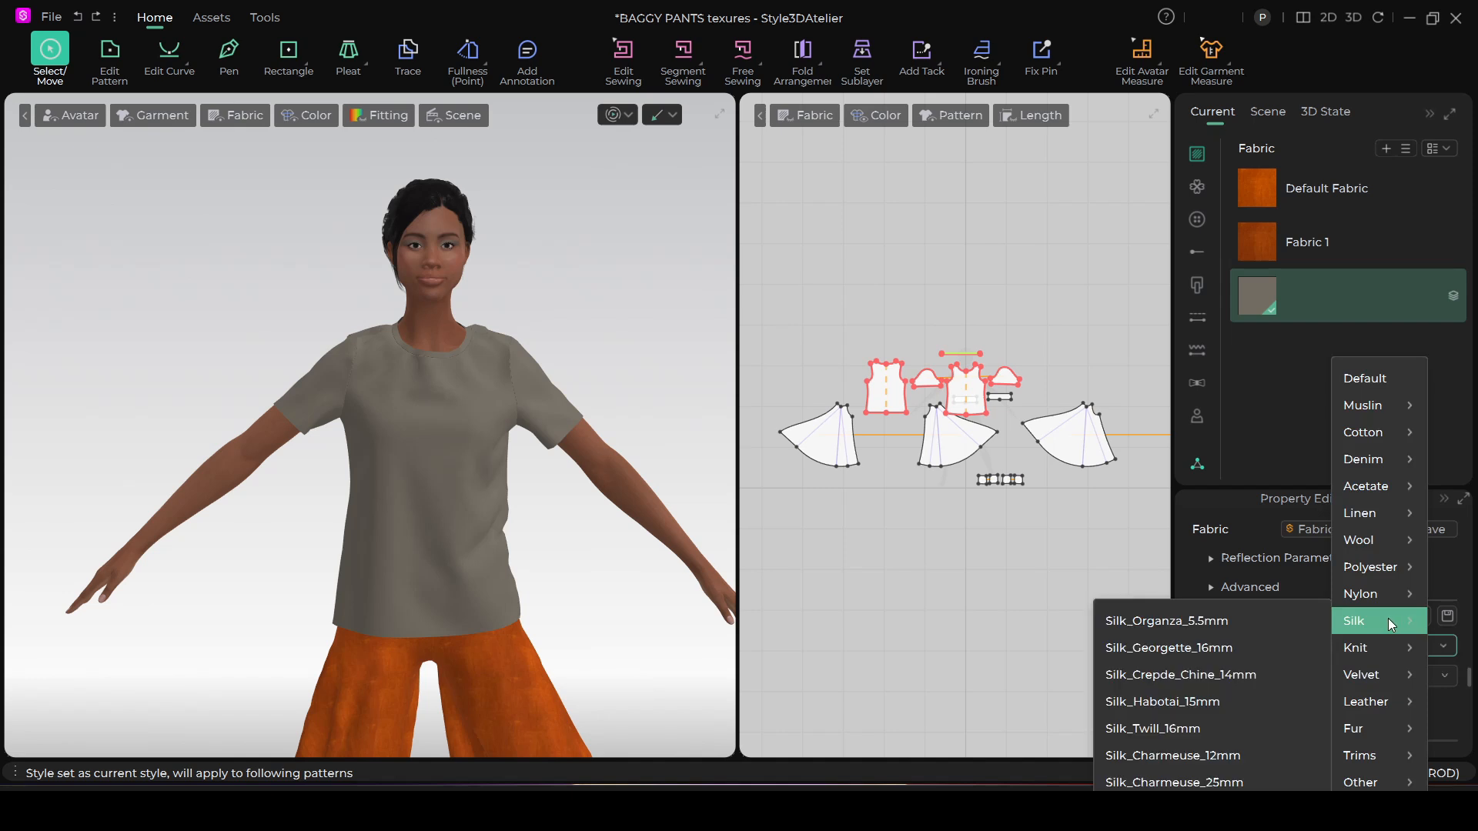
pyautogui.click(1185, 761)
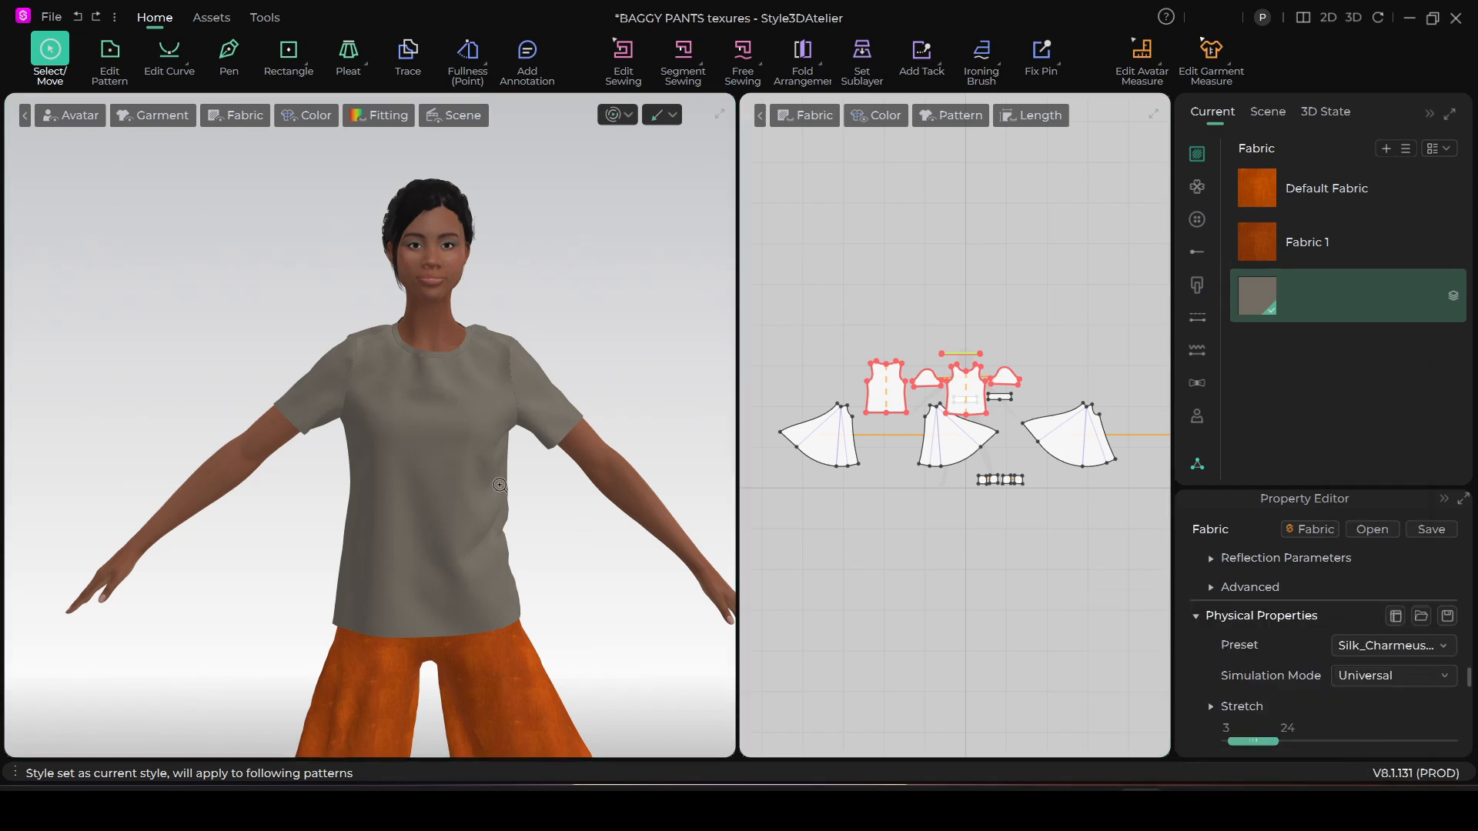
# Run the cloth simulation and tug the T-shirt's front panel to resettle its drape
pyautogui.scroll(3, 504, 441)
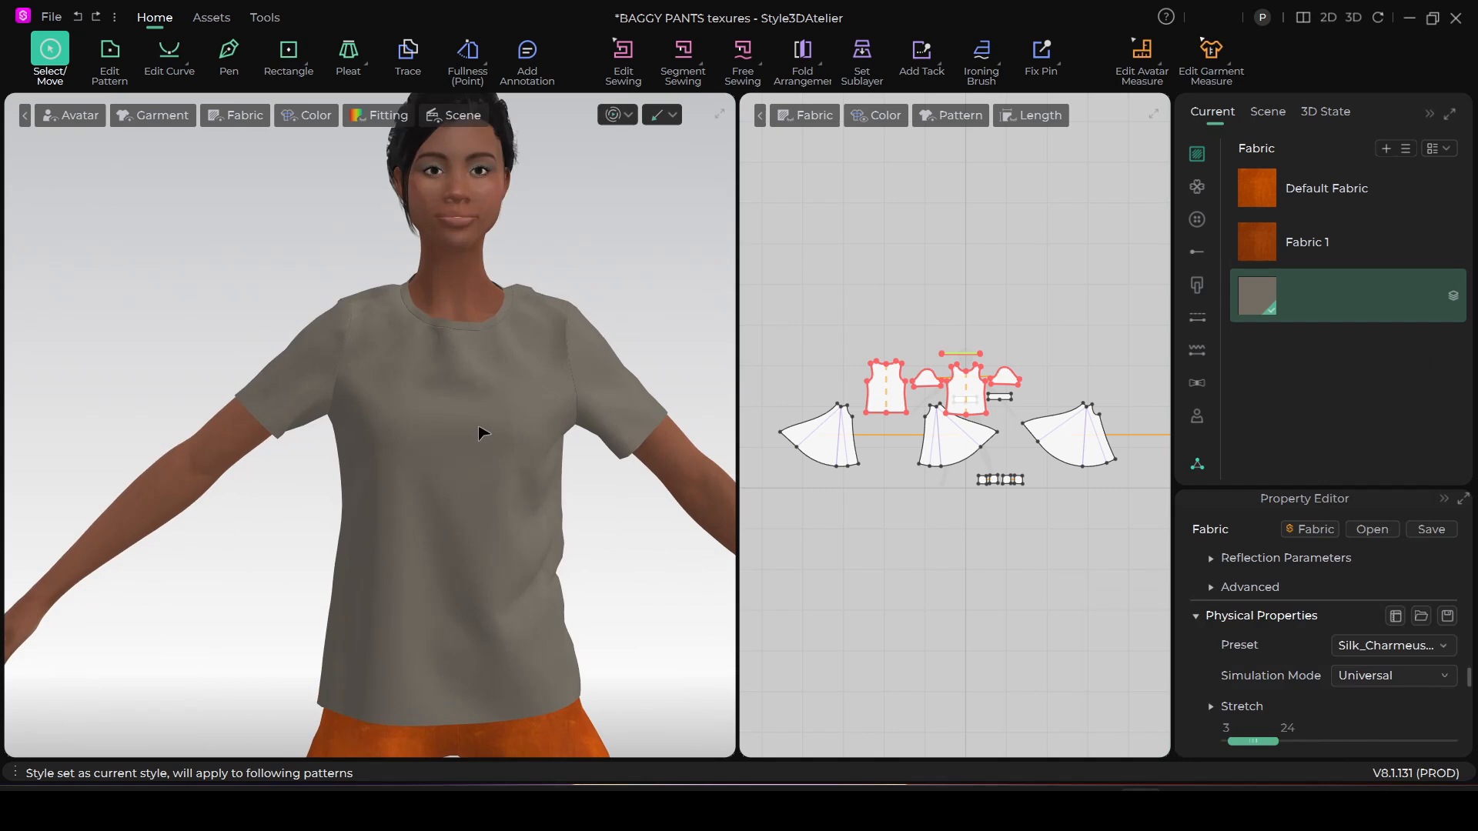
pyautogui.click(614, 115)
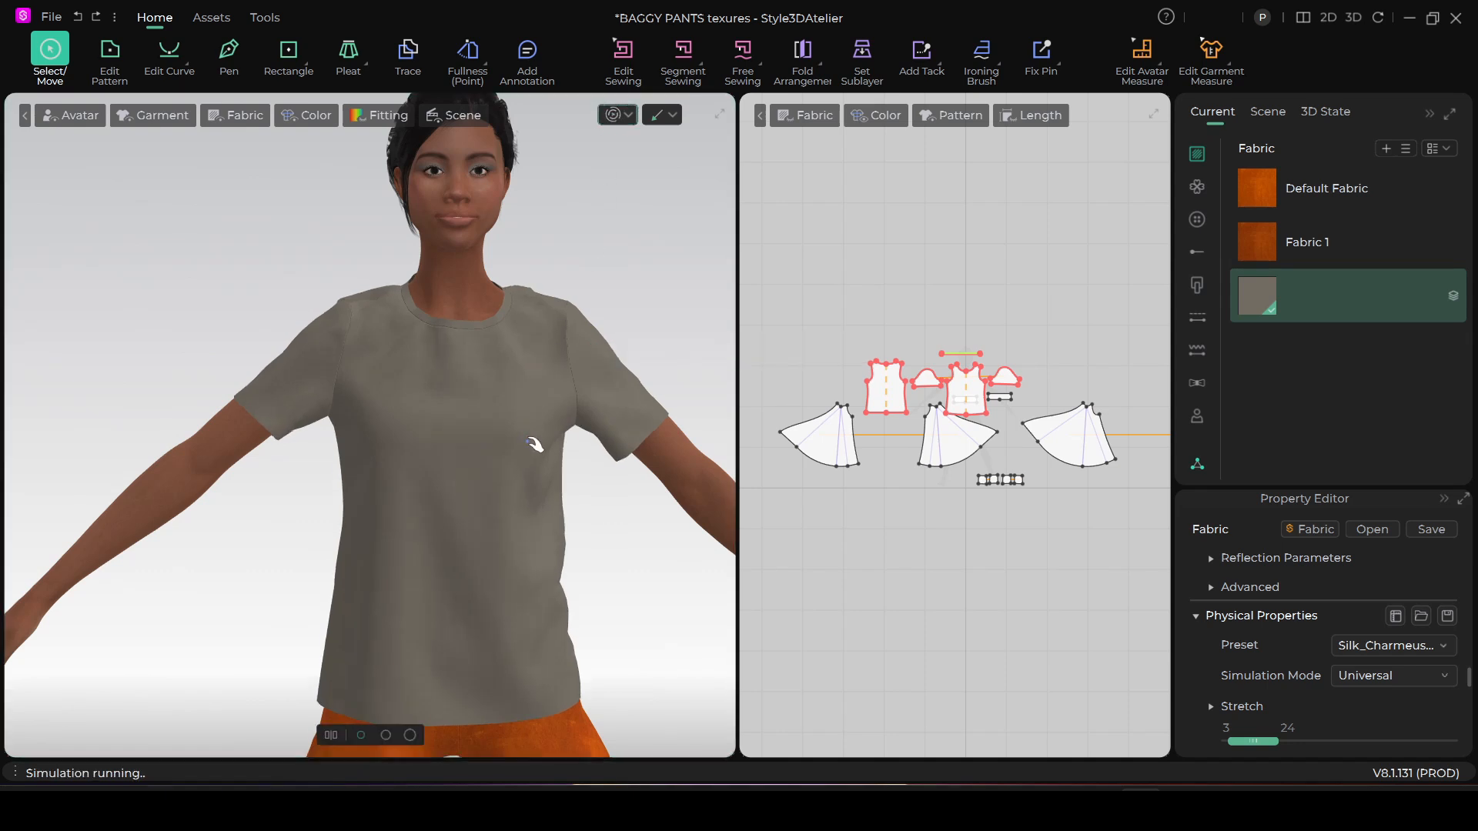
pyautogui.click(577, 425)
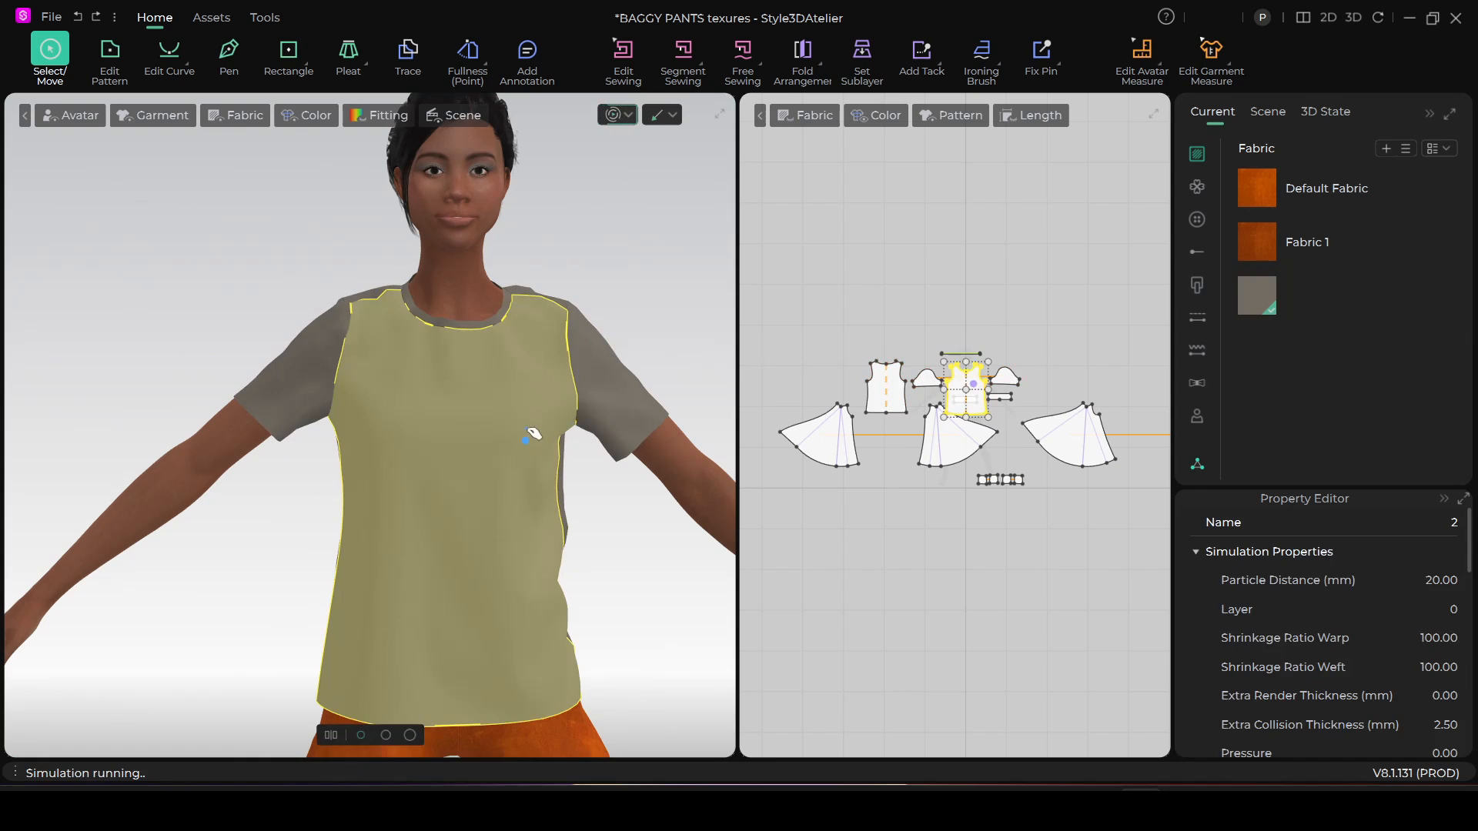
pyautogui.moveTo(530, 431); pyautogui.dragTo(645, 325)
pyautogui.moveTo(550, 530); pyautogui.dragTo(543, 625)
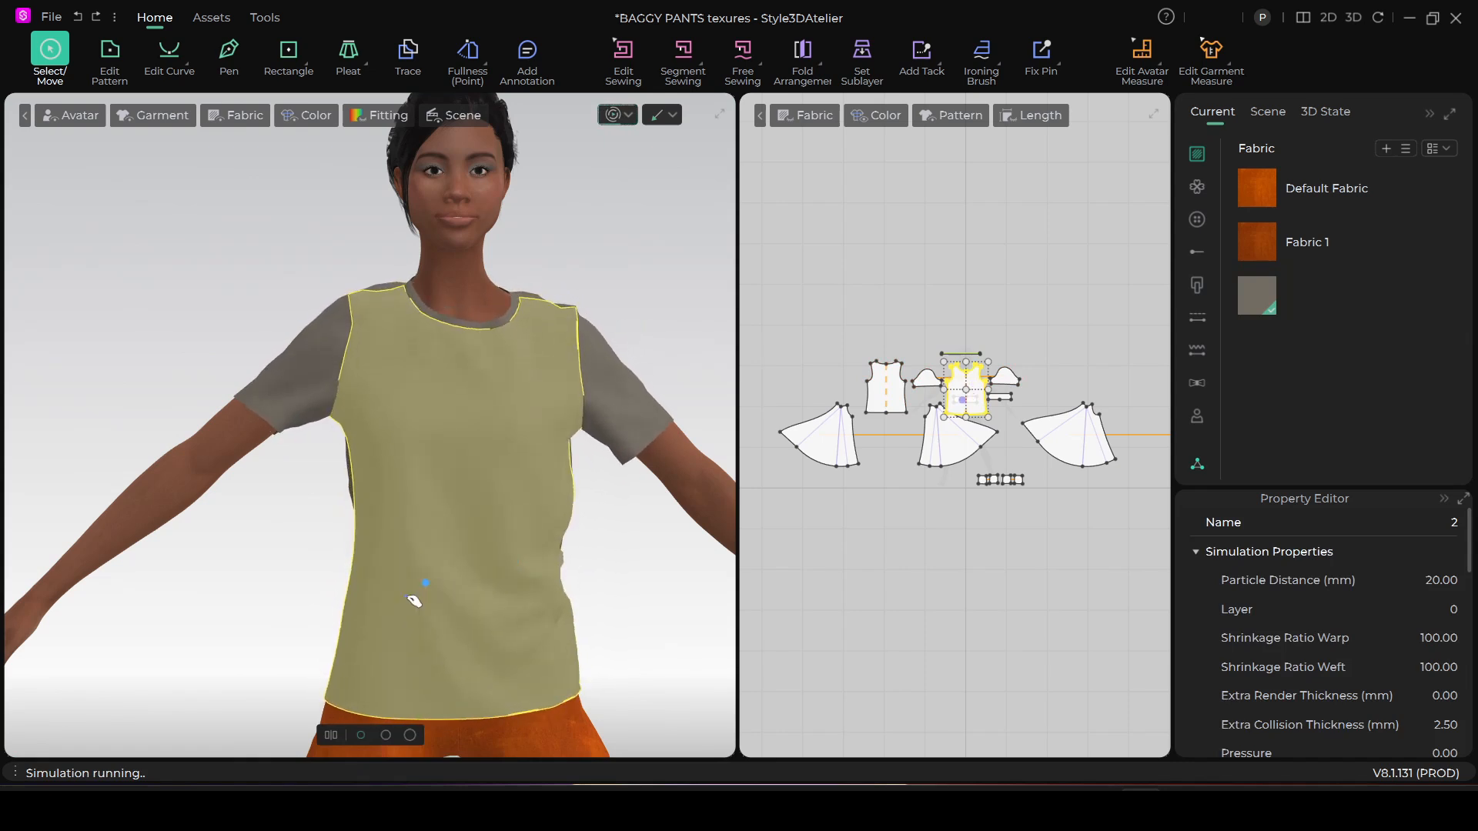
# Adjust the drape at the T-shirt's sleeves and front panel during simulation, then stop the simulation and clear the selection
pyautogui.click(245, 387)
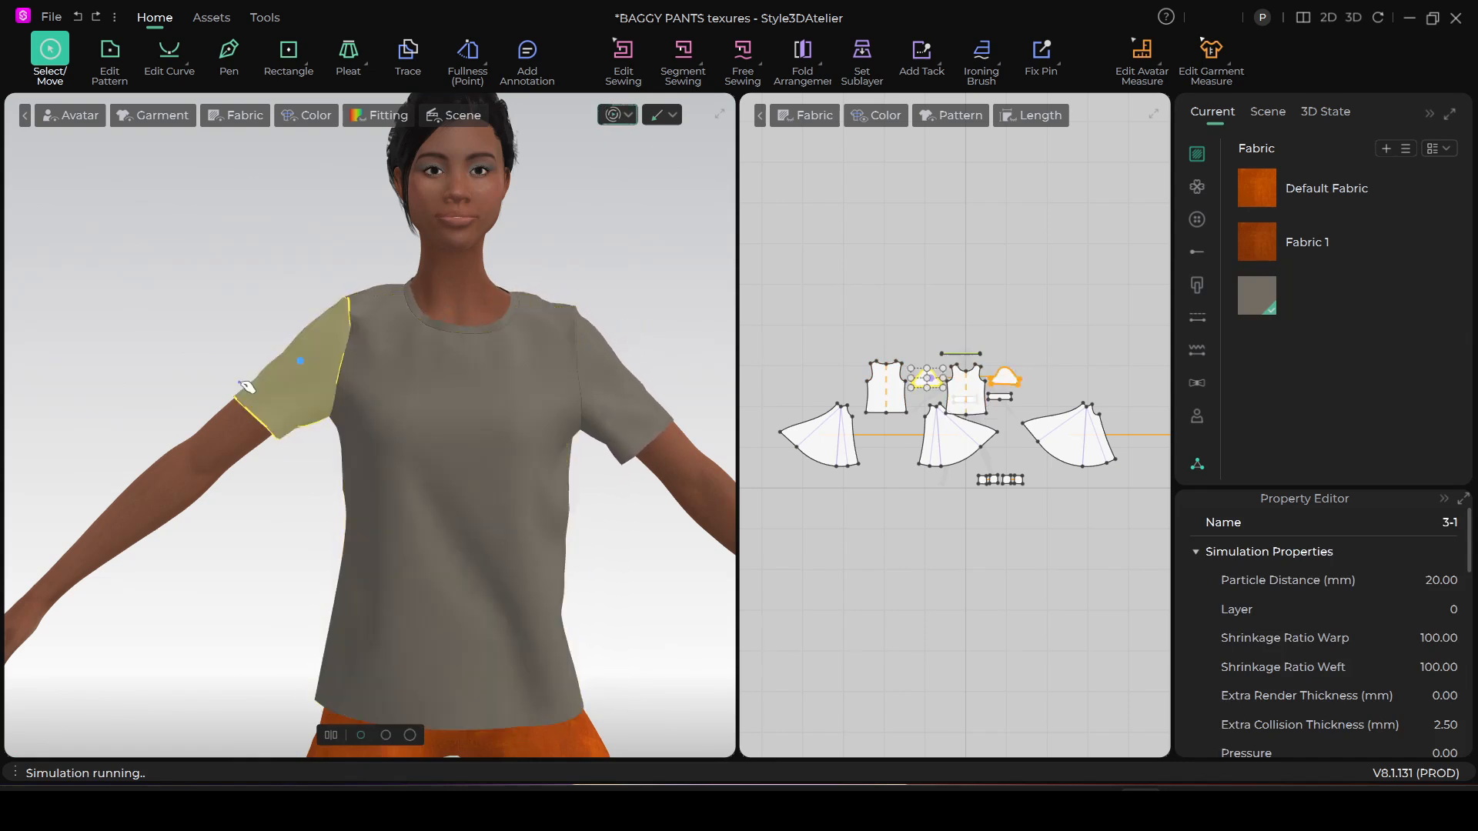
pyautogui.click(571, 344)
pyautogui.click(384, 374)
pyautogui.moveTo(384, 374); pyautogui.dragTo(377, 371)
pyautogui.moveTo(465, 530); pyautogui.dragTo(534, 497)
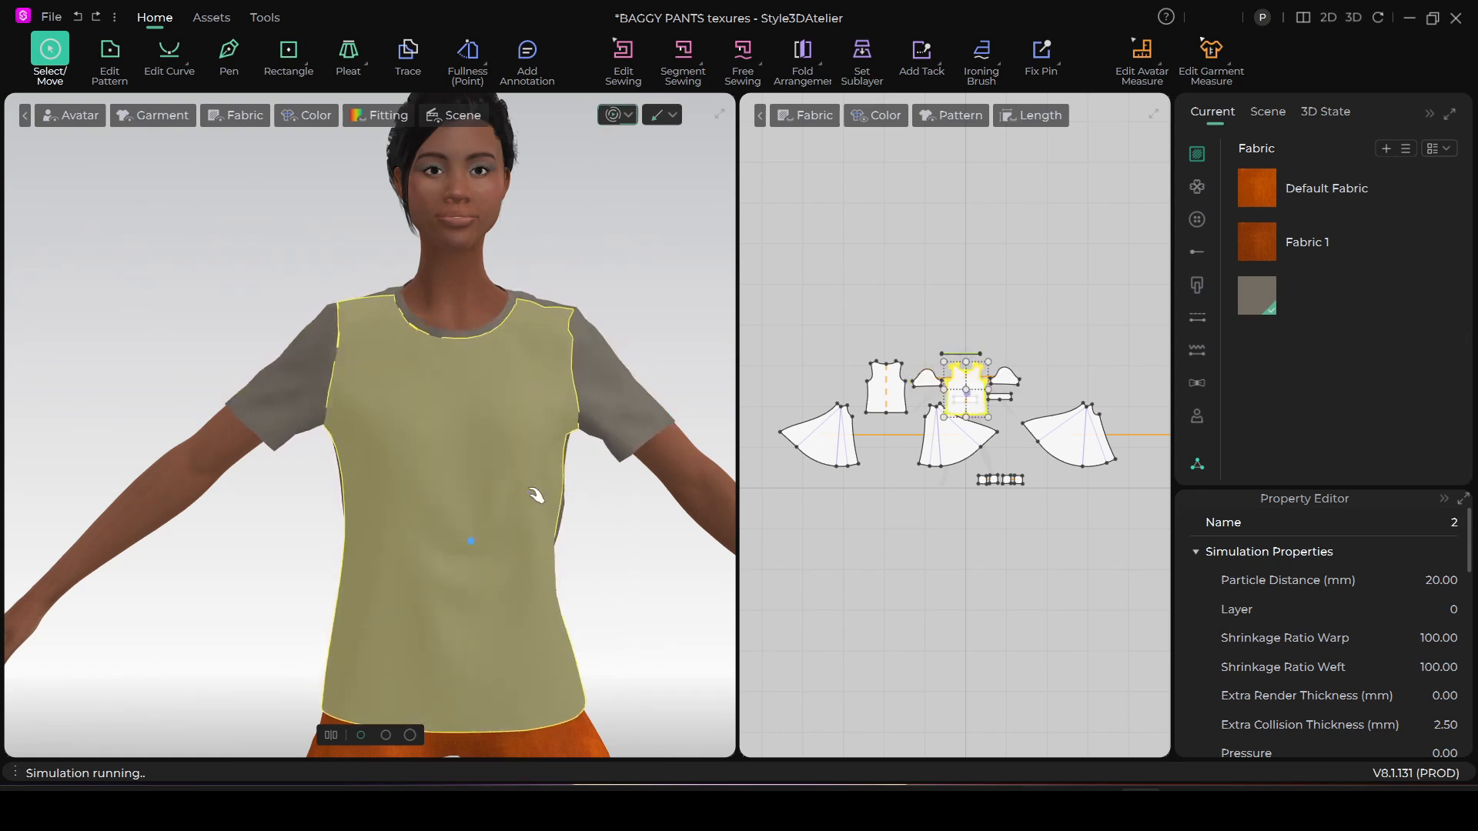
pyautogui.click(619, 115)
pyautogui.click(535, 419)
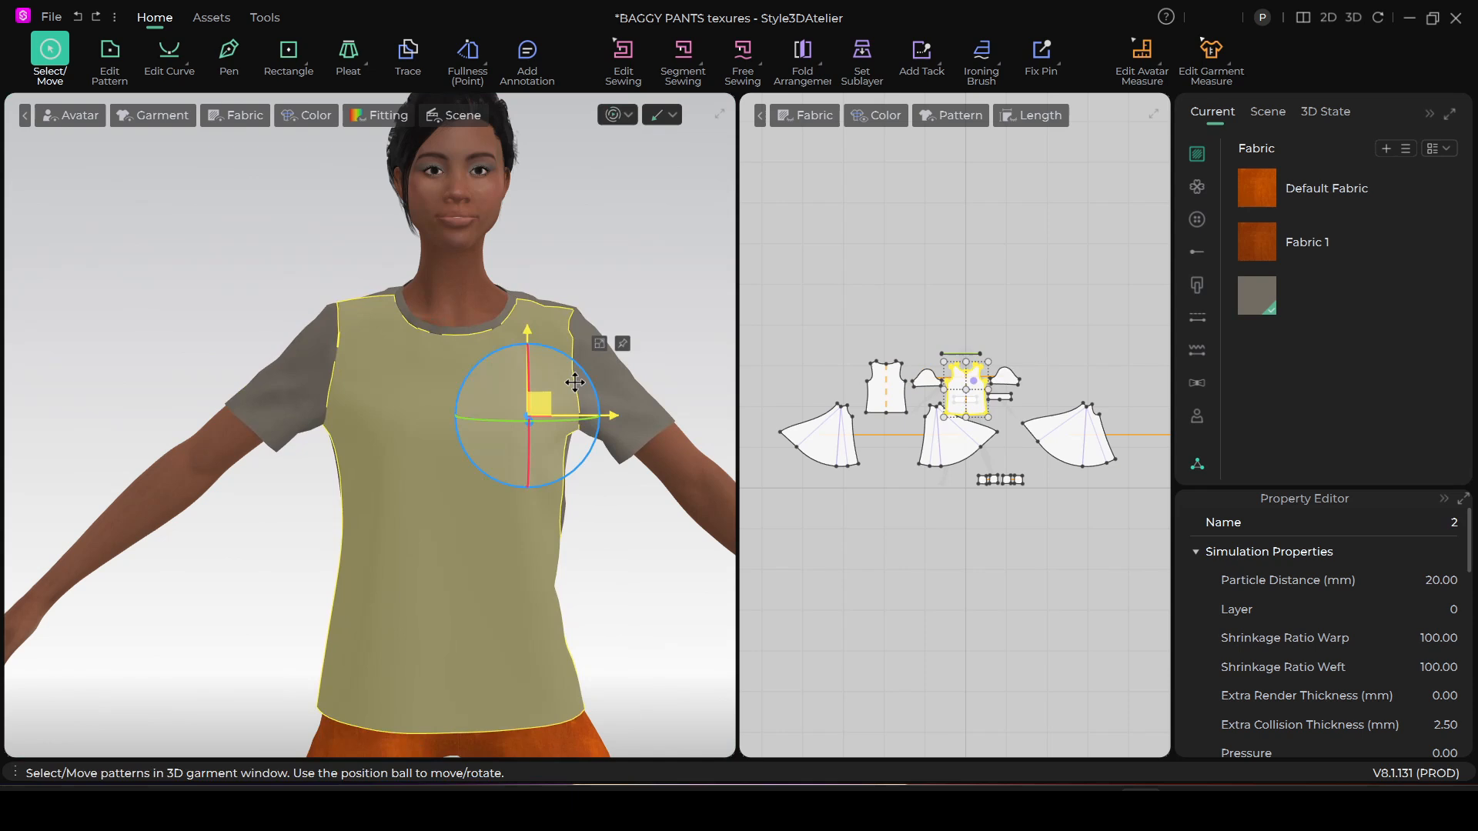
pyautogui.click(651, 318)
# Set the grey T-shirt fabric's Rendering Type to Silk and inspect the shirt on the avatar
pyautogui.scroll(5, 539, 515)
pyautogui.scroll(-3, 543, 514)
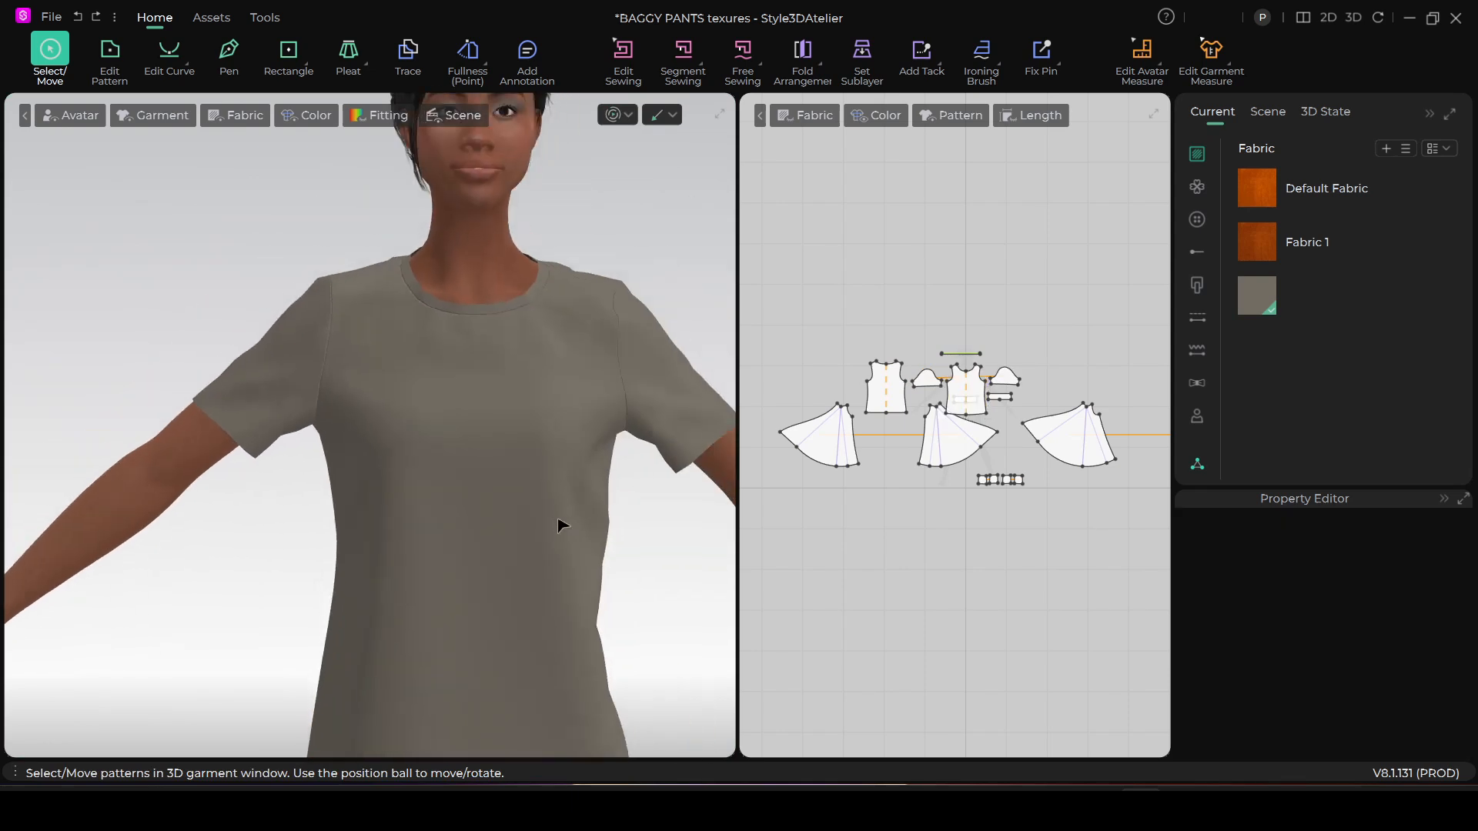
pyautogui.scroll(-2, 563, 525)
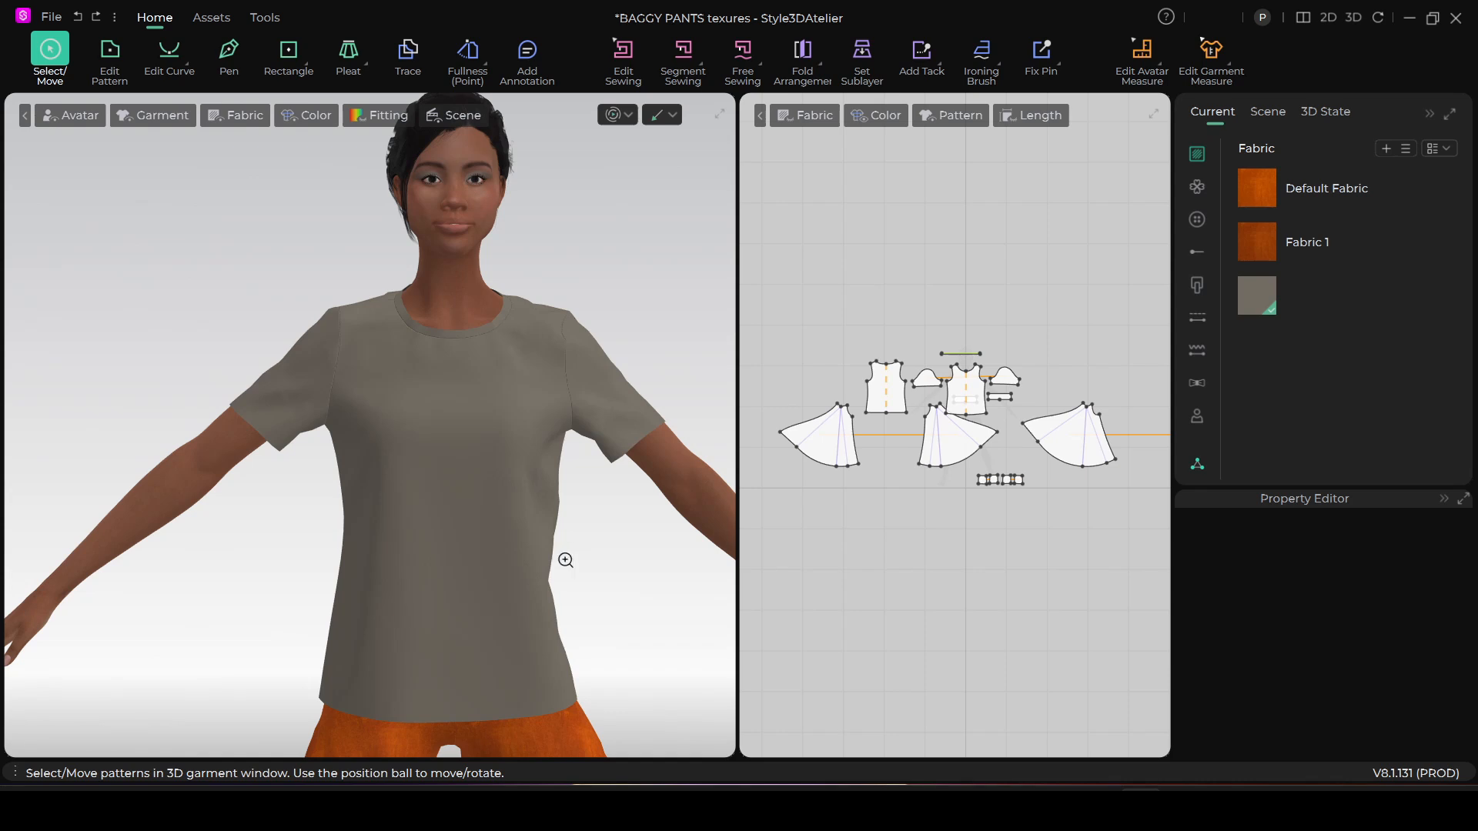
pyautogui.scroll(4, 562, 560)
pyautogui.scroll(1, 531, 420)
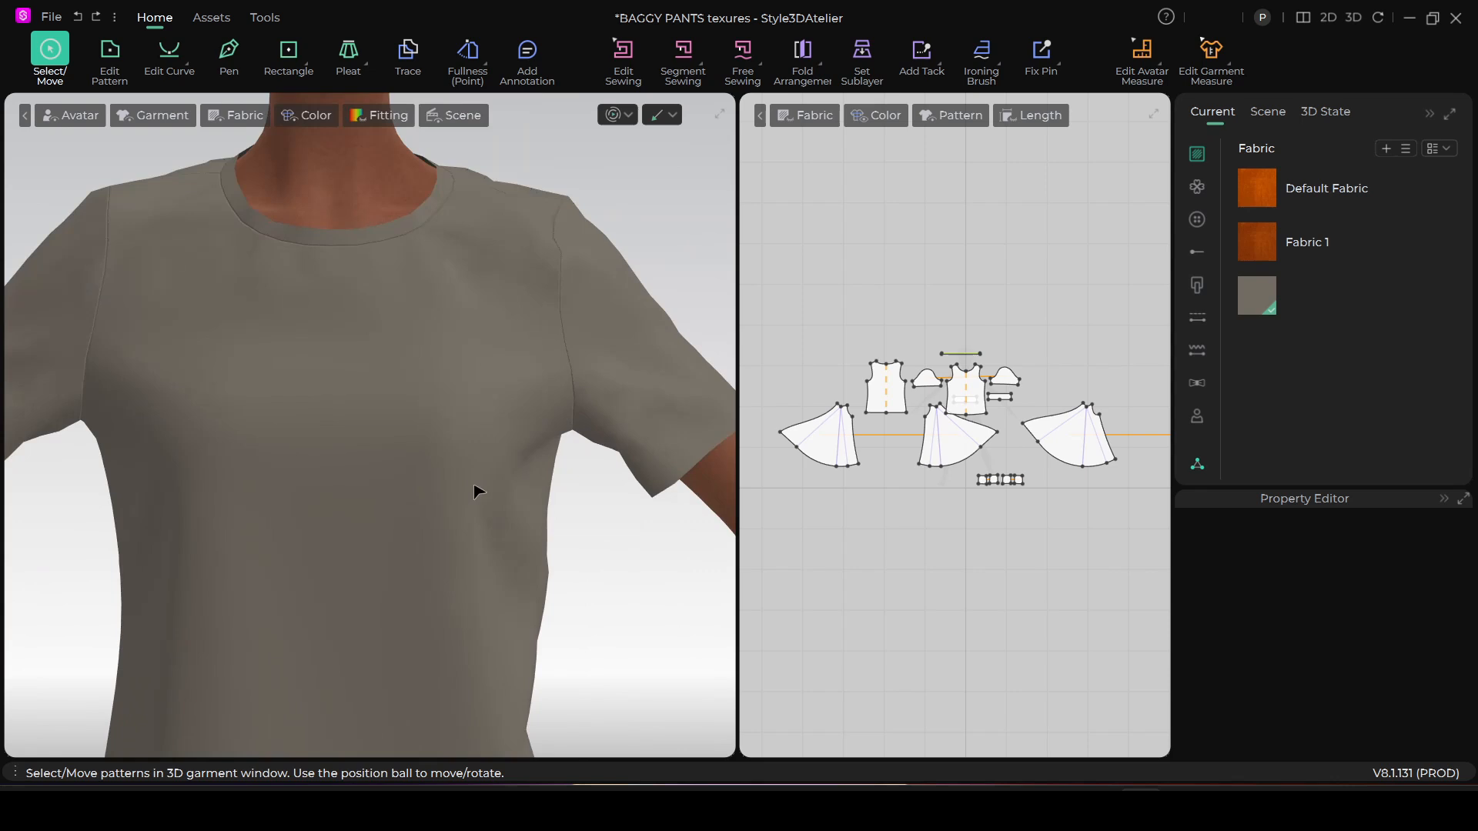
pyautogui.click(1288, 301)
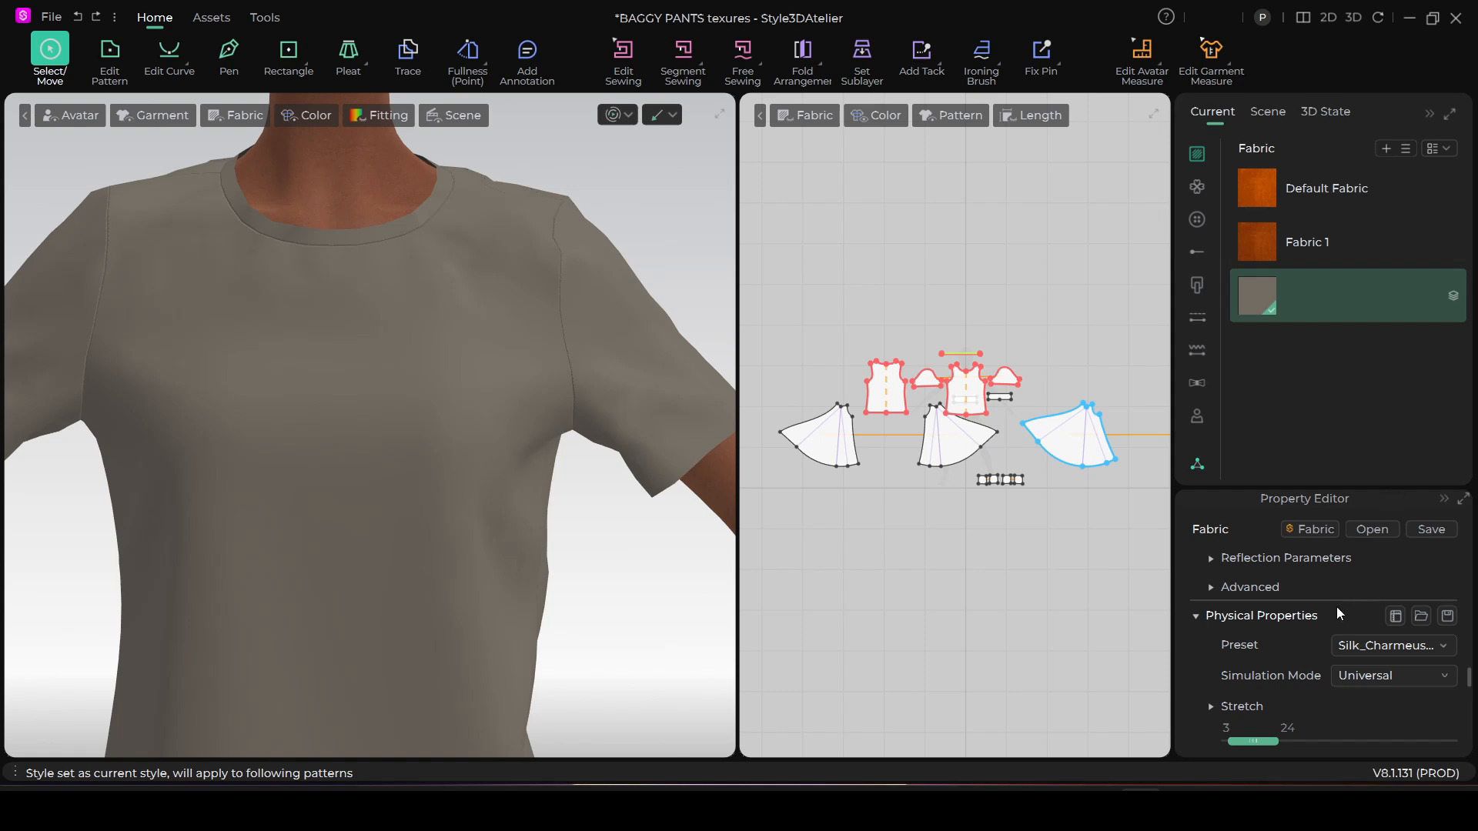
pyautogui.scroll(3, 1336, 609)
pyautogui.scroll(3, 1329, 644)
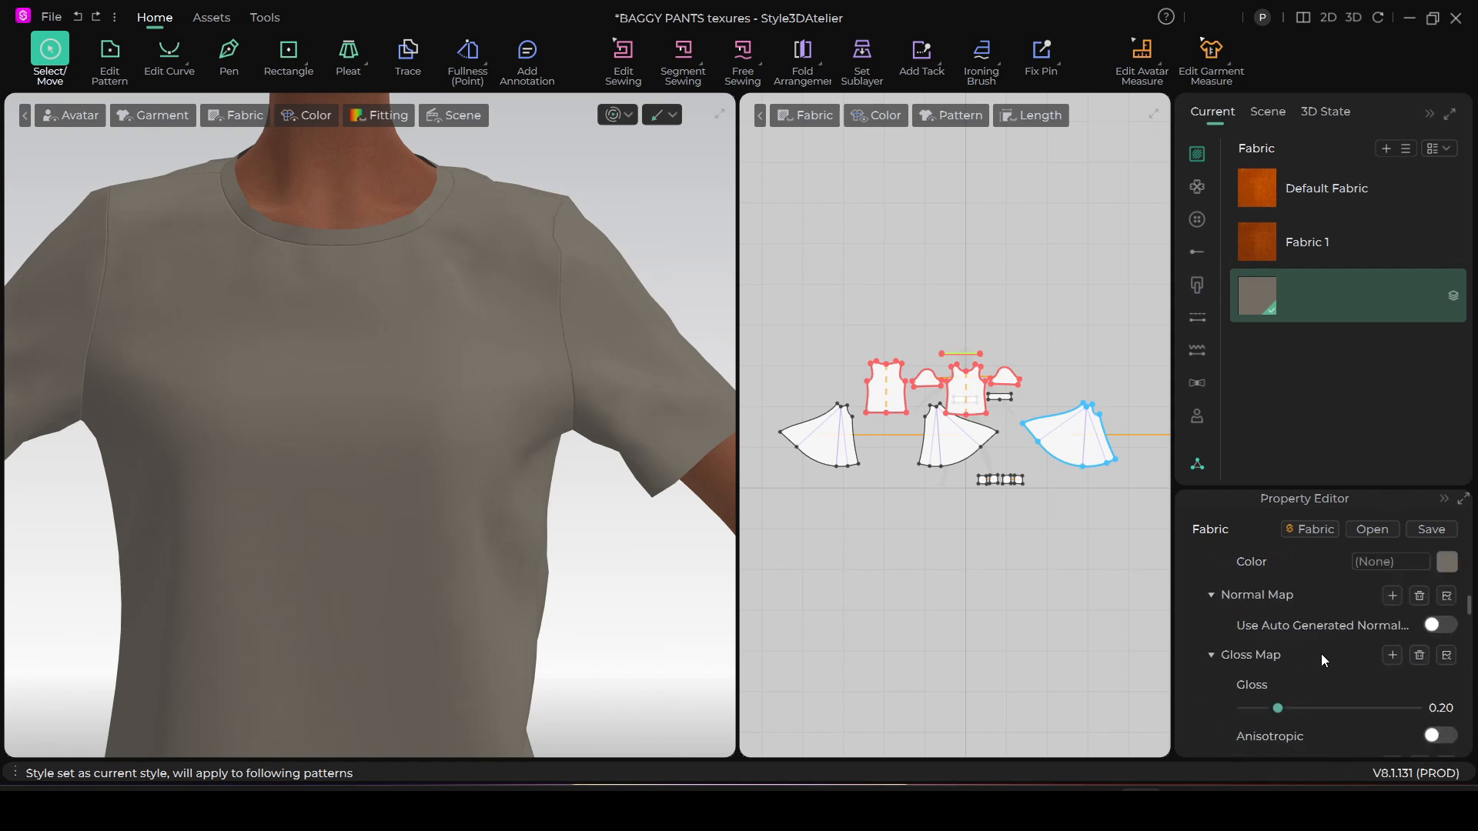
pyautogui.scroll(2, 1322, 654)
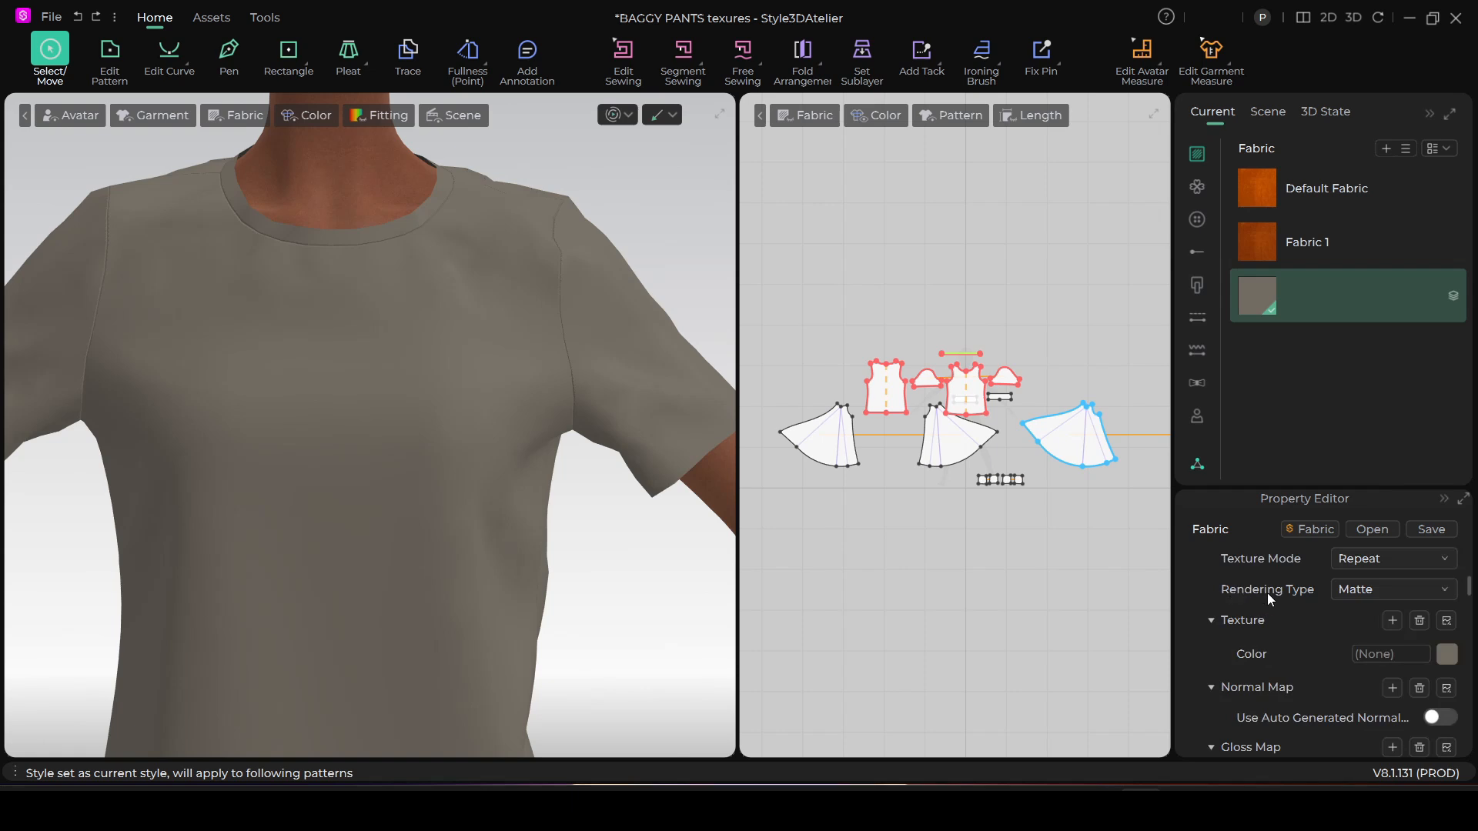
pyautogui.click(1446, 590)
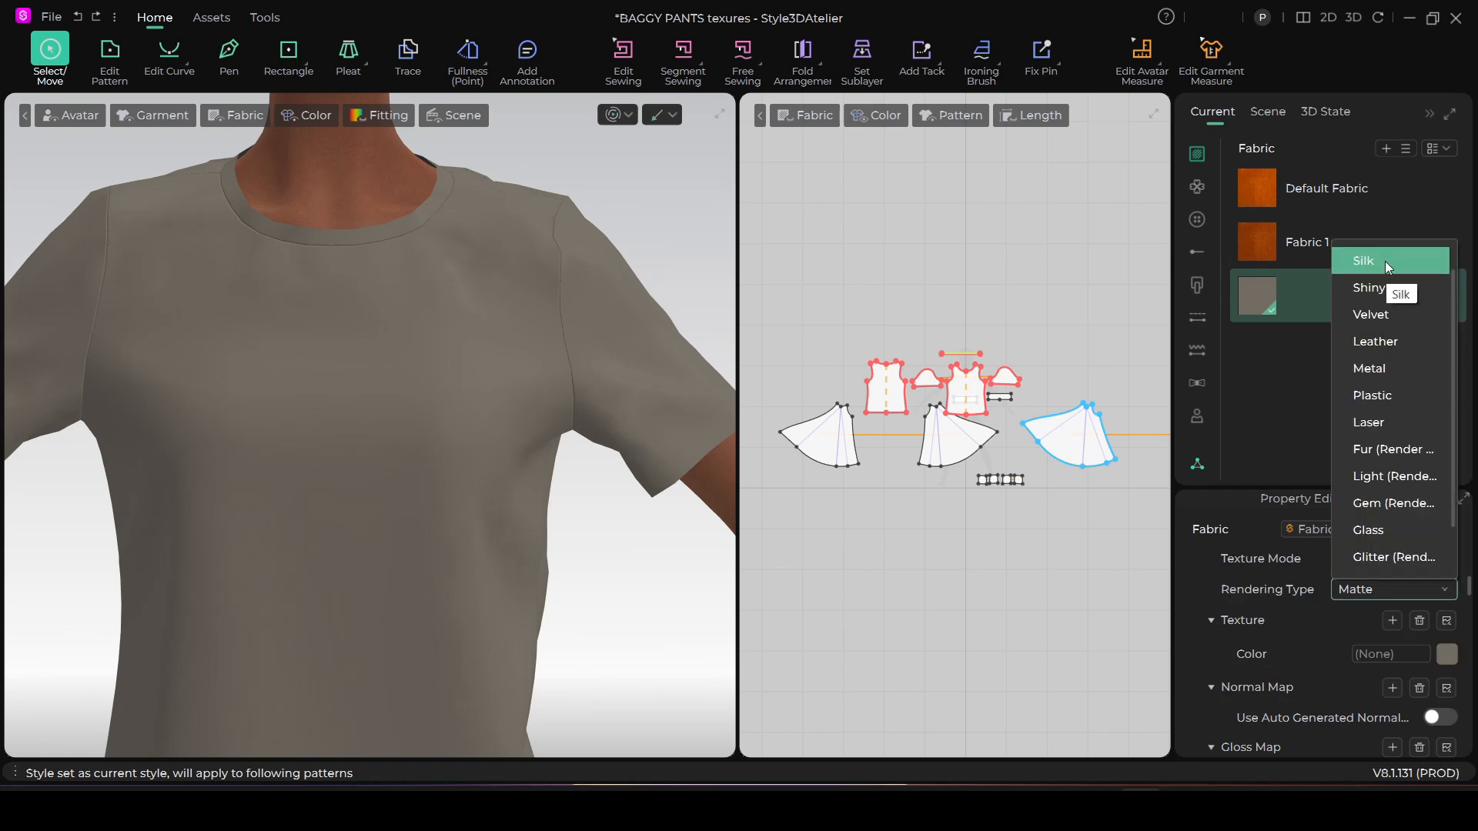
pyautogui.click(1384, 261)
pyautogui.scroll(-5, 567, 534)
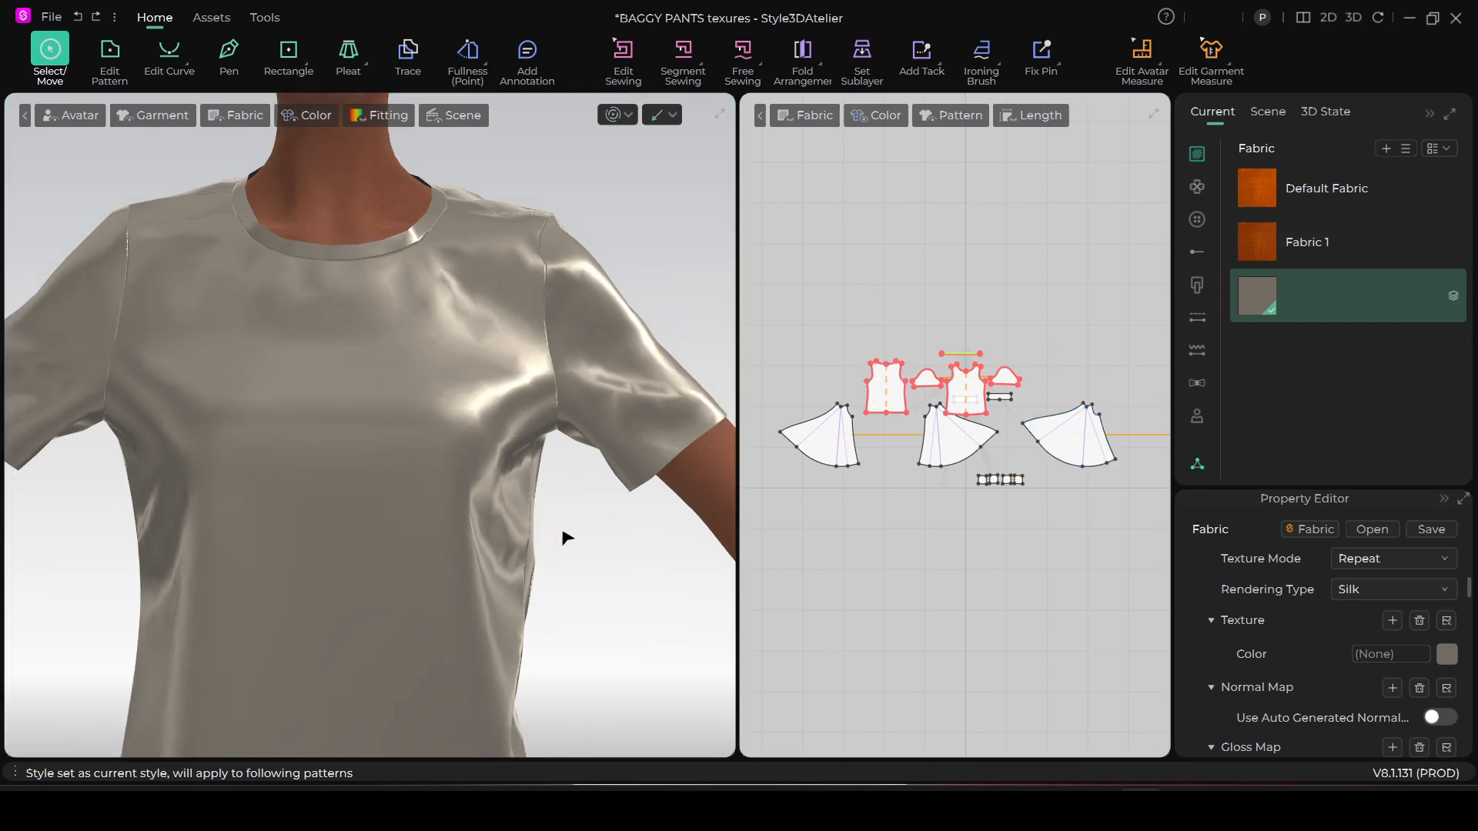
pyautogui.scroll(-2, 554, 530)
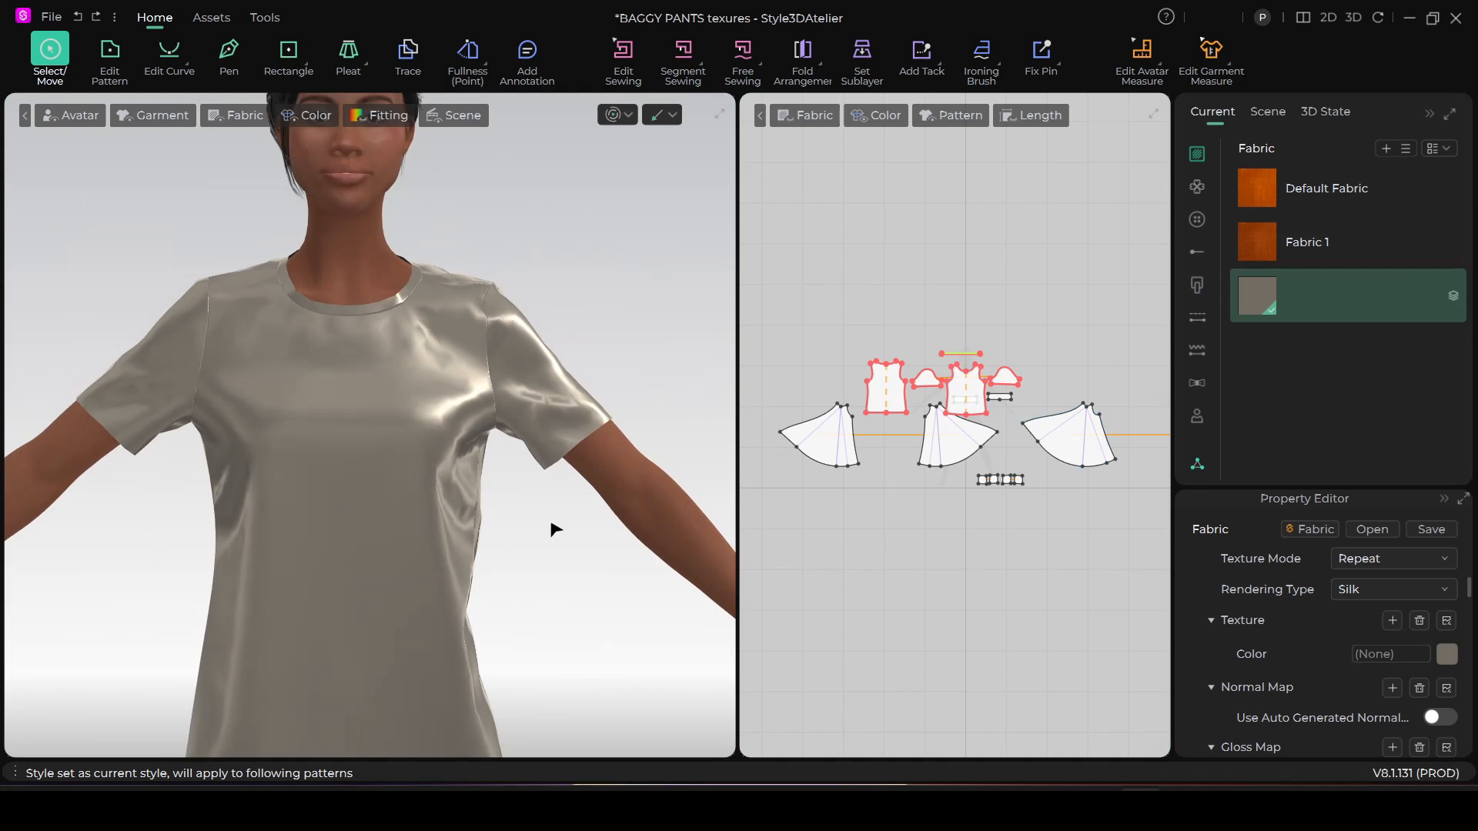
pyautogui.scroll(-3, 556, 532)
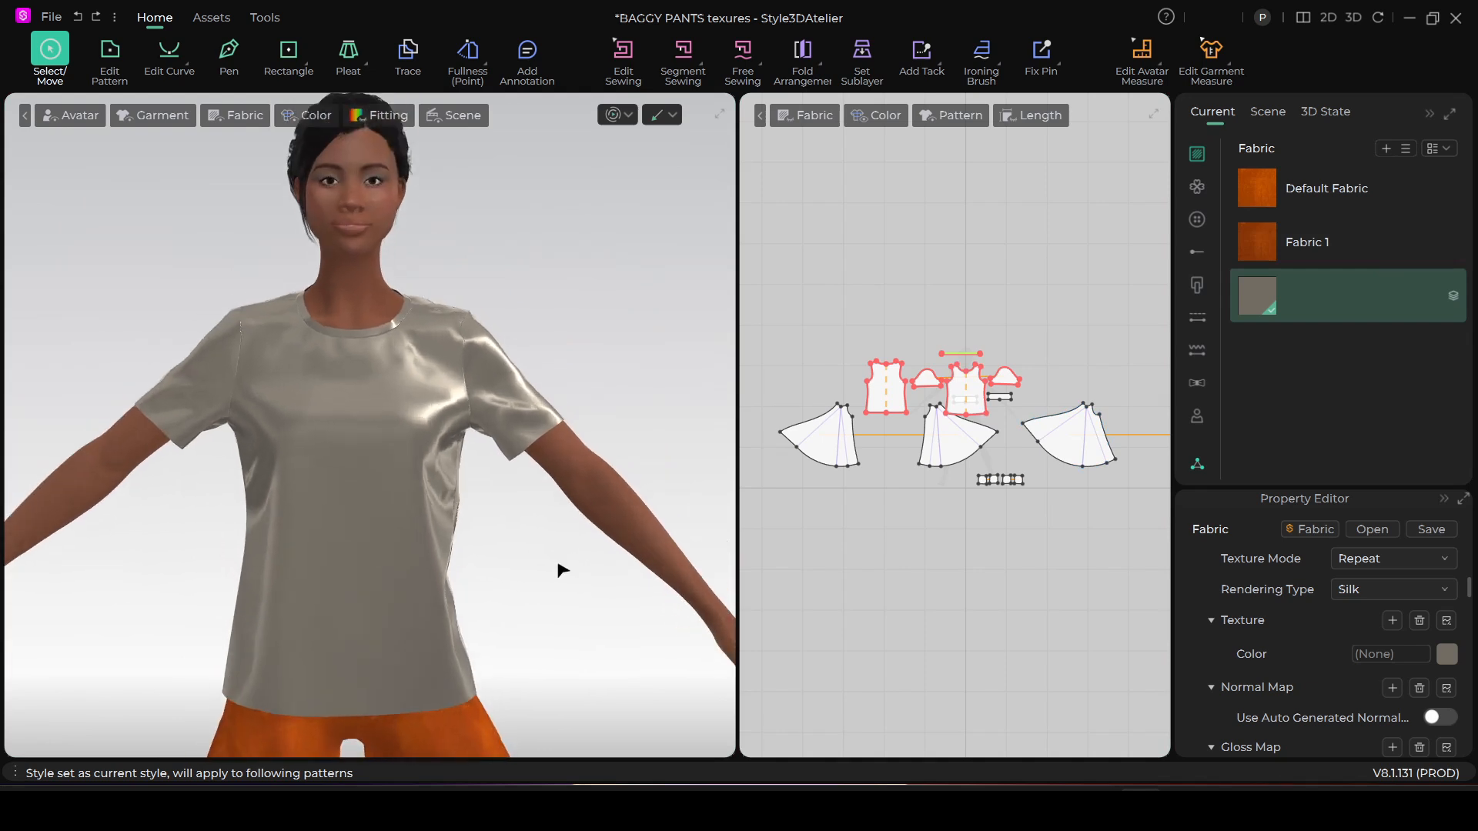
pyautogui.scroll(-2, 566, 553)
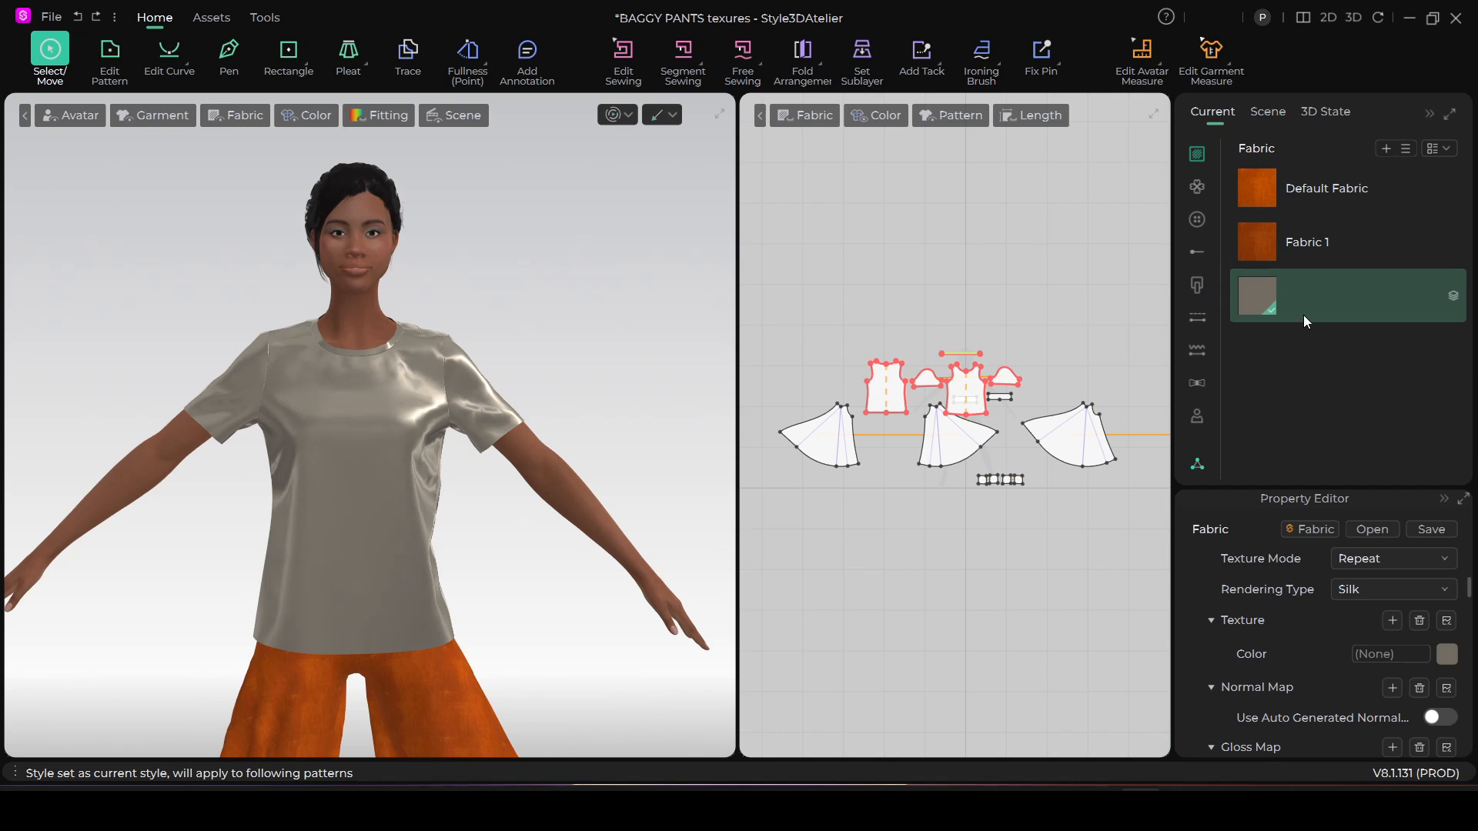
# Run the cloth simulation, tug the T-shirt's front panel to resettle it, and stop the simulation
pyautogui.click(1445, 591)
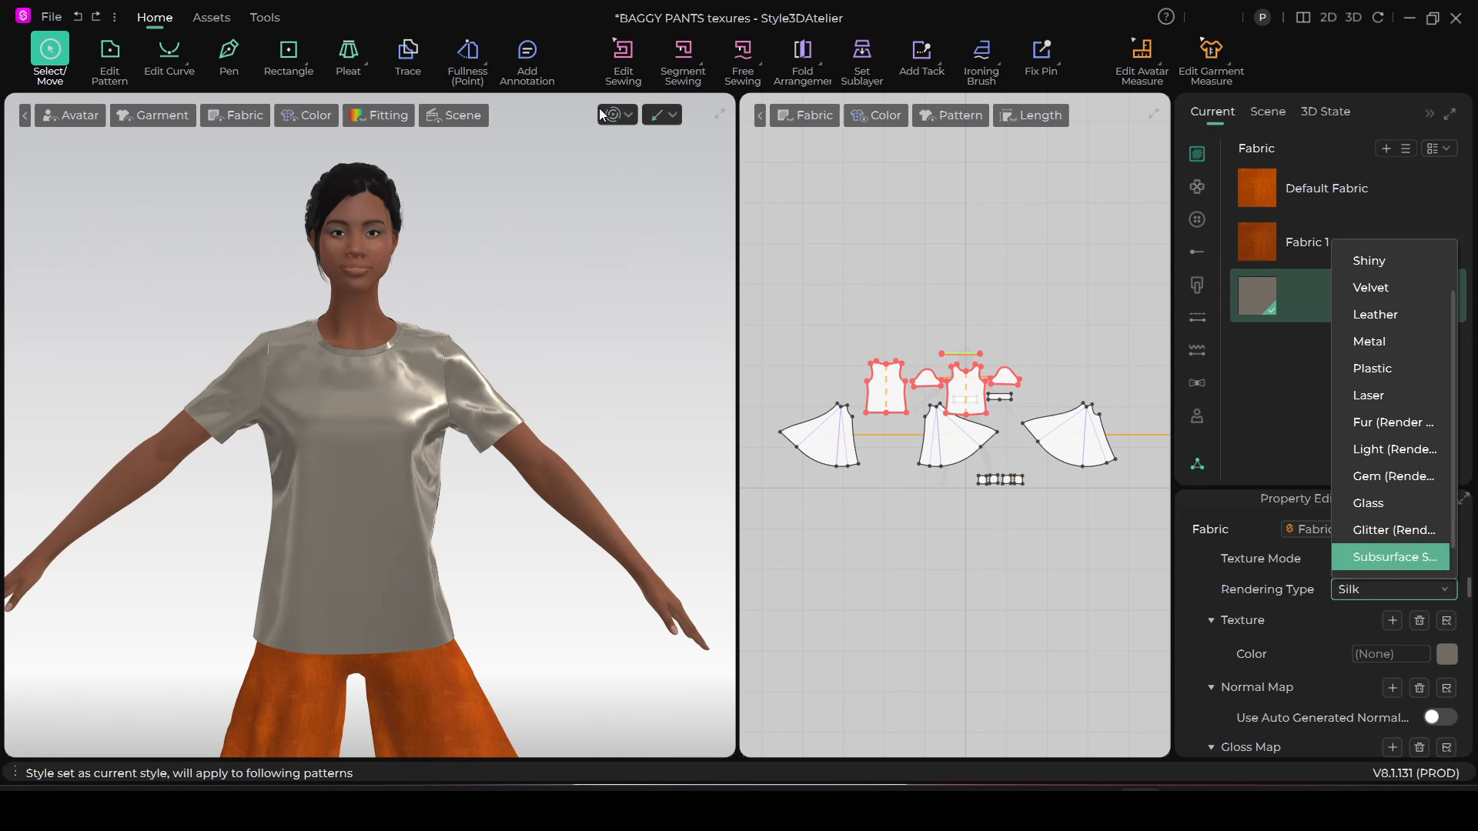
pyautogui.click(653, 326)
pyautogui.click(614, 114)
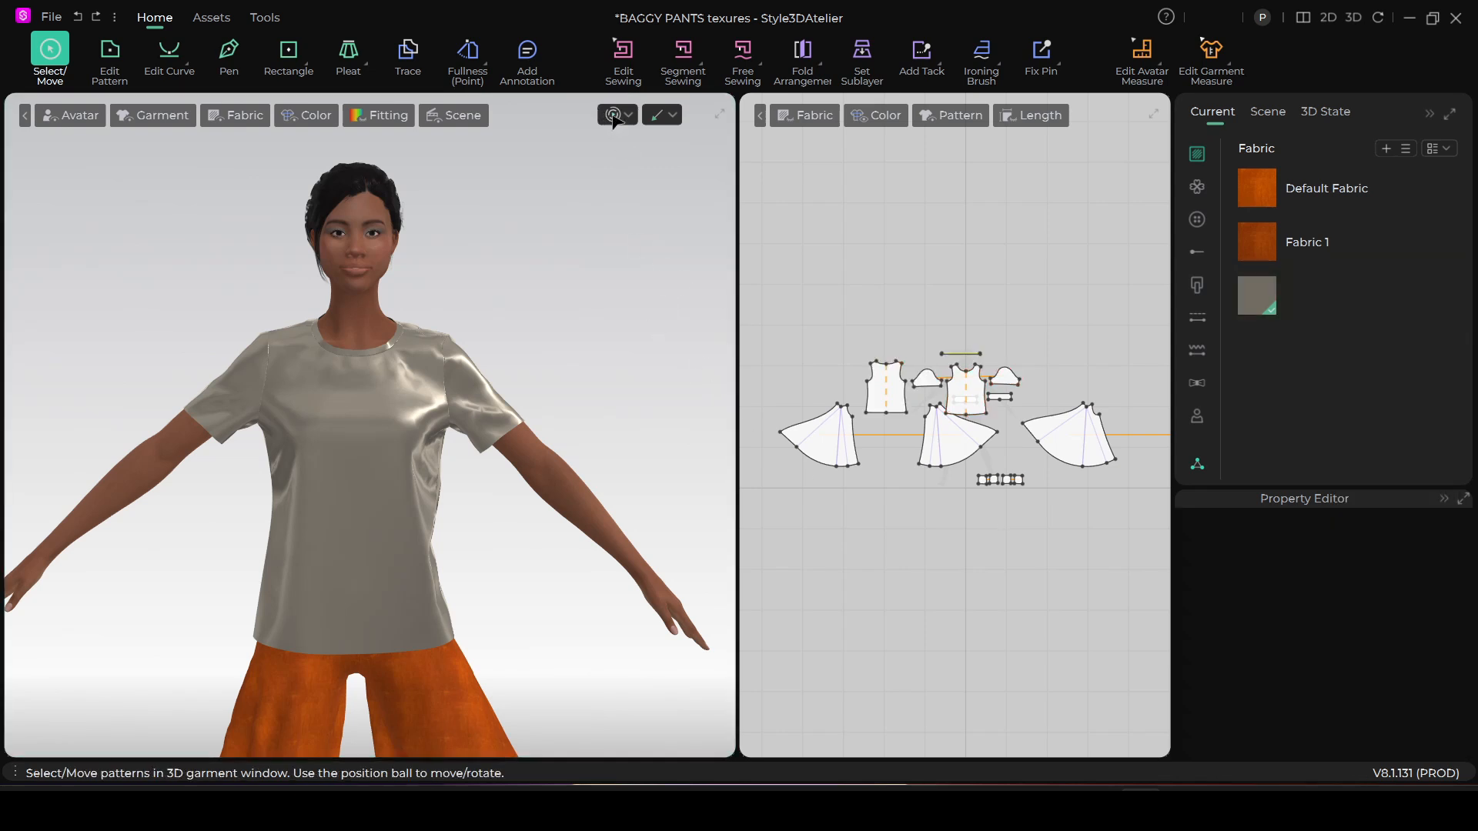
pyautogui.click(375, 431)
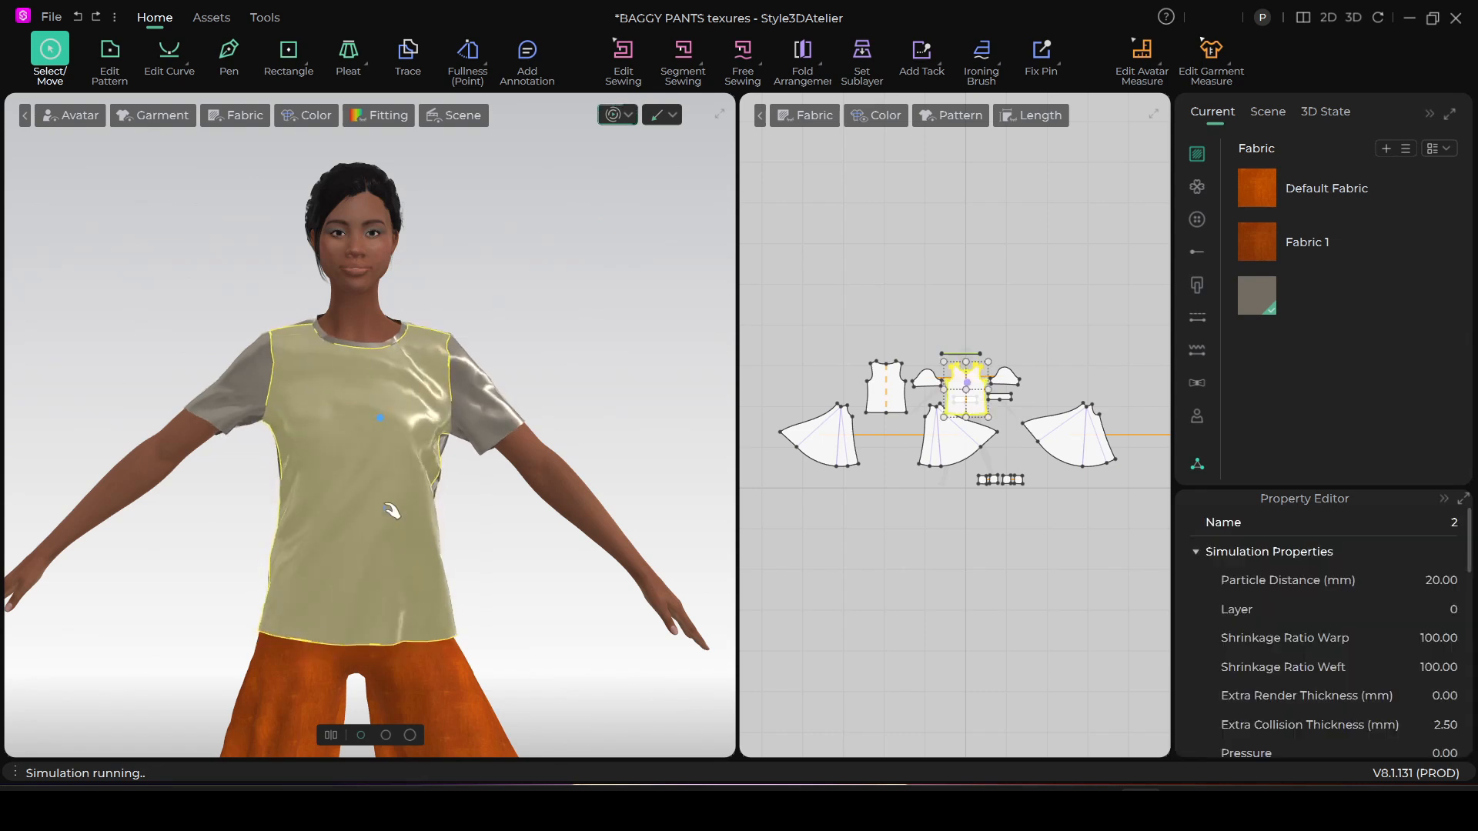
pyautogui.scroll(2, 382, 493)
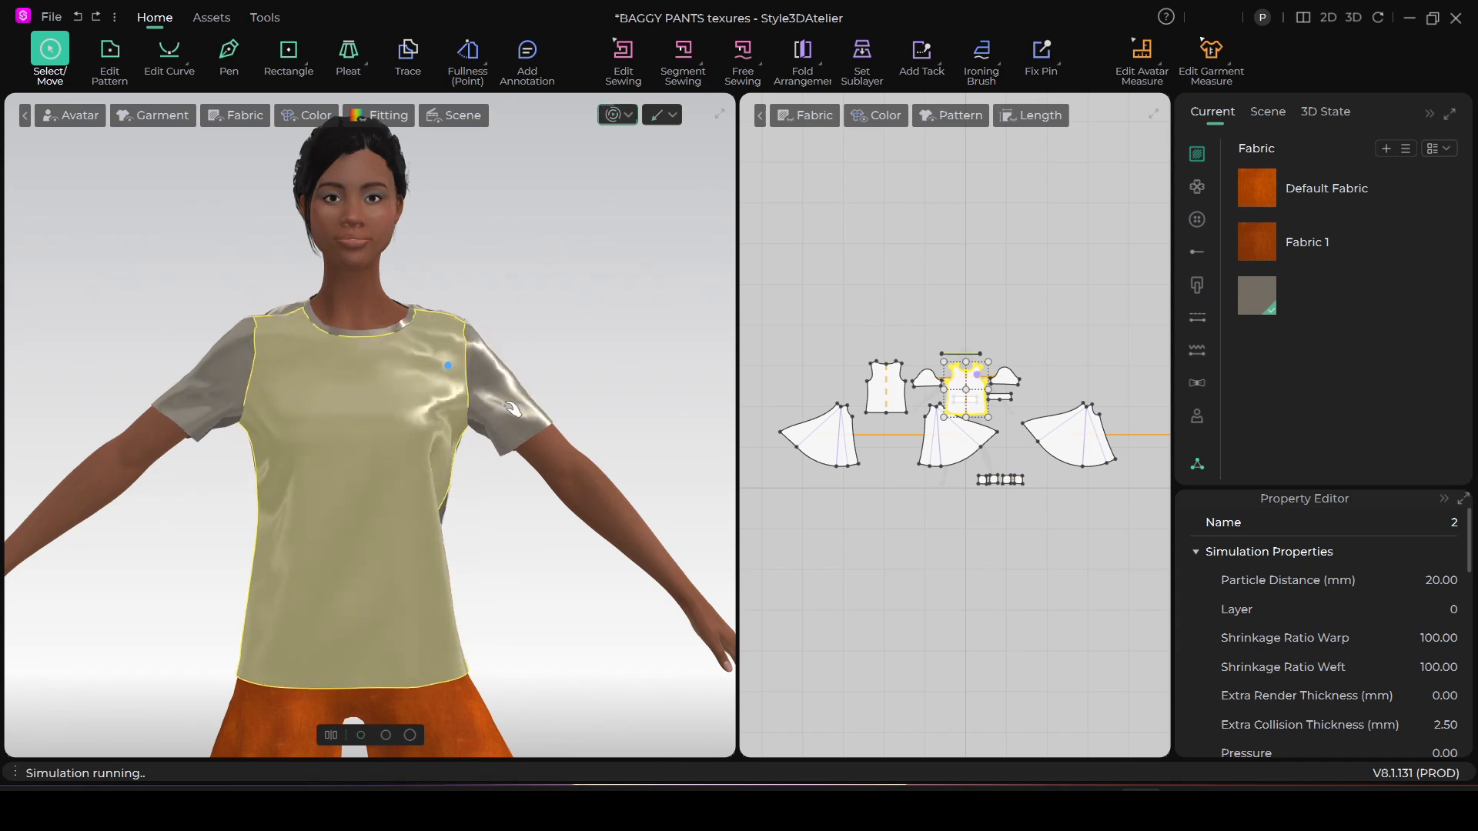
pyautogui.click(614, 115)
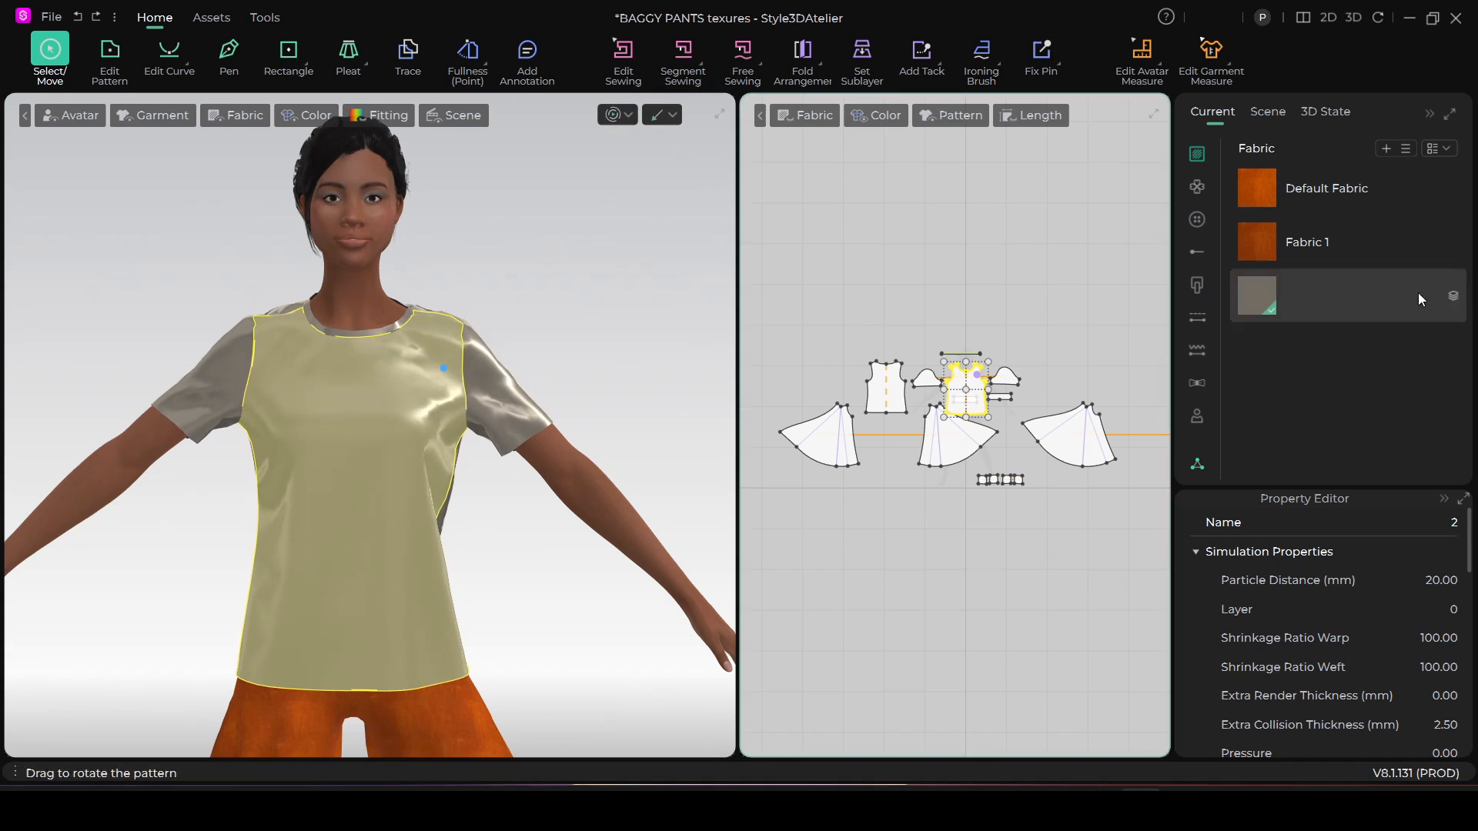
# Set the grey T-shirt fabric's Rendering Type to Matte
pyautogui.click(1367, 304)
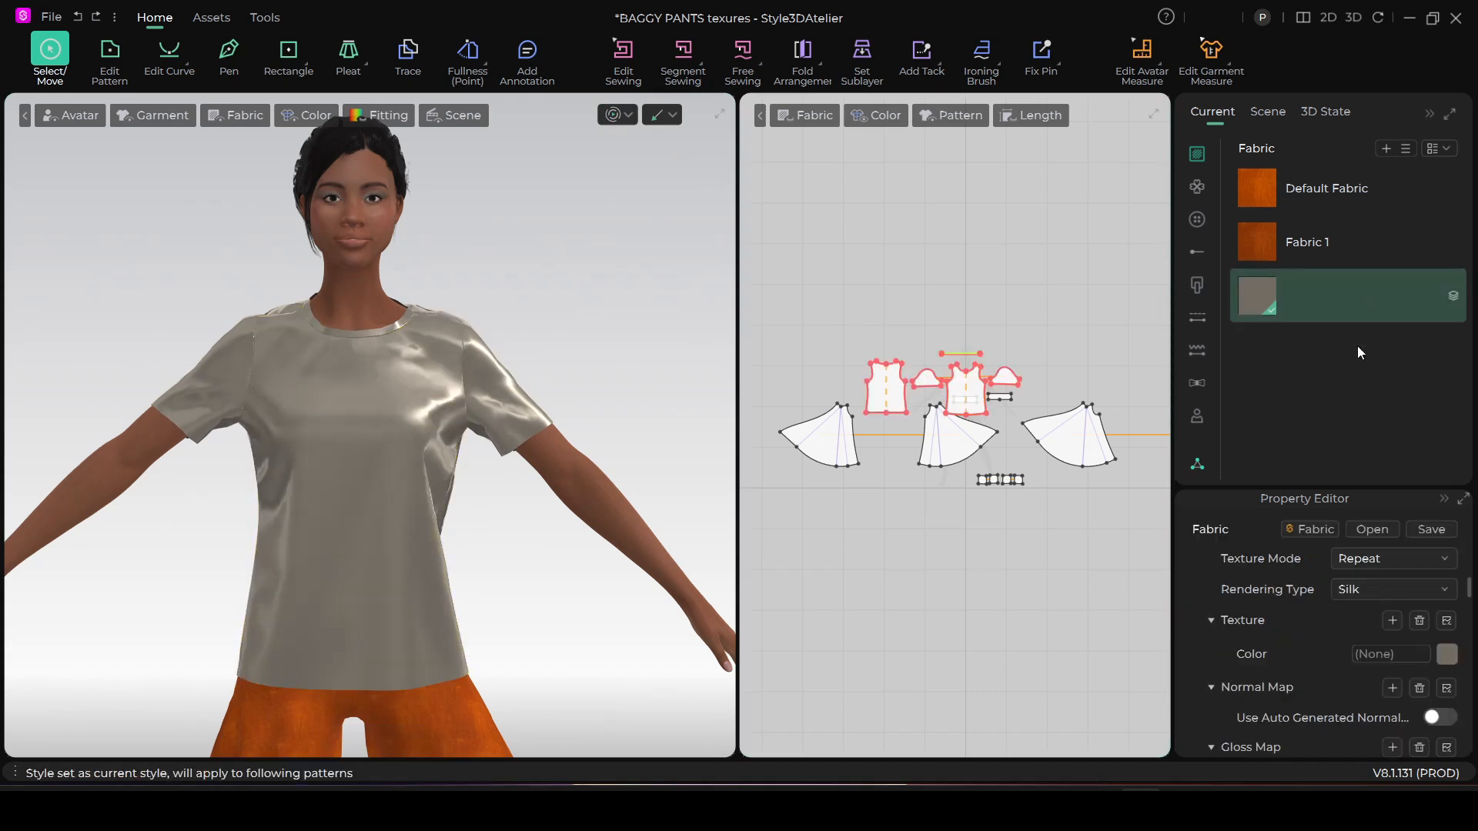
pyautogui.click(1448, 595)
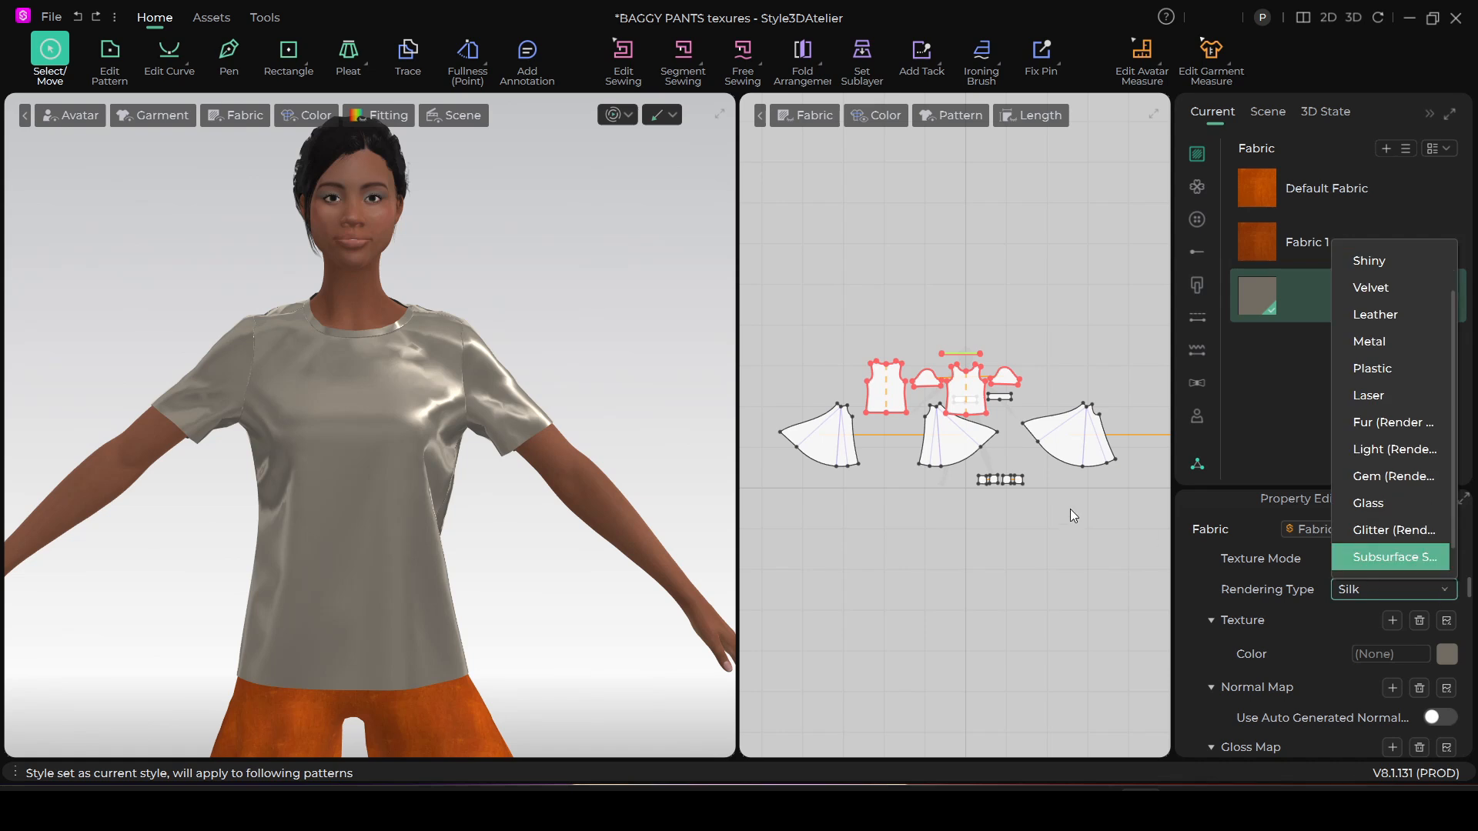
pyautogui.click(1116, 552)
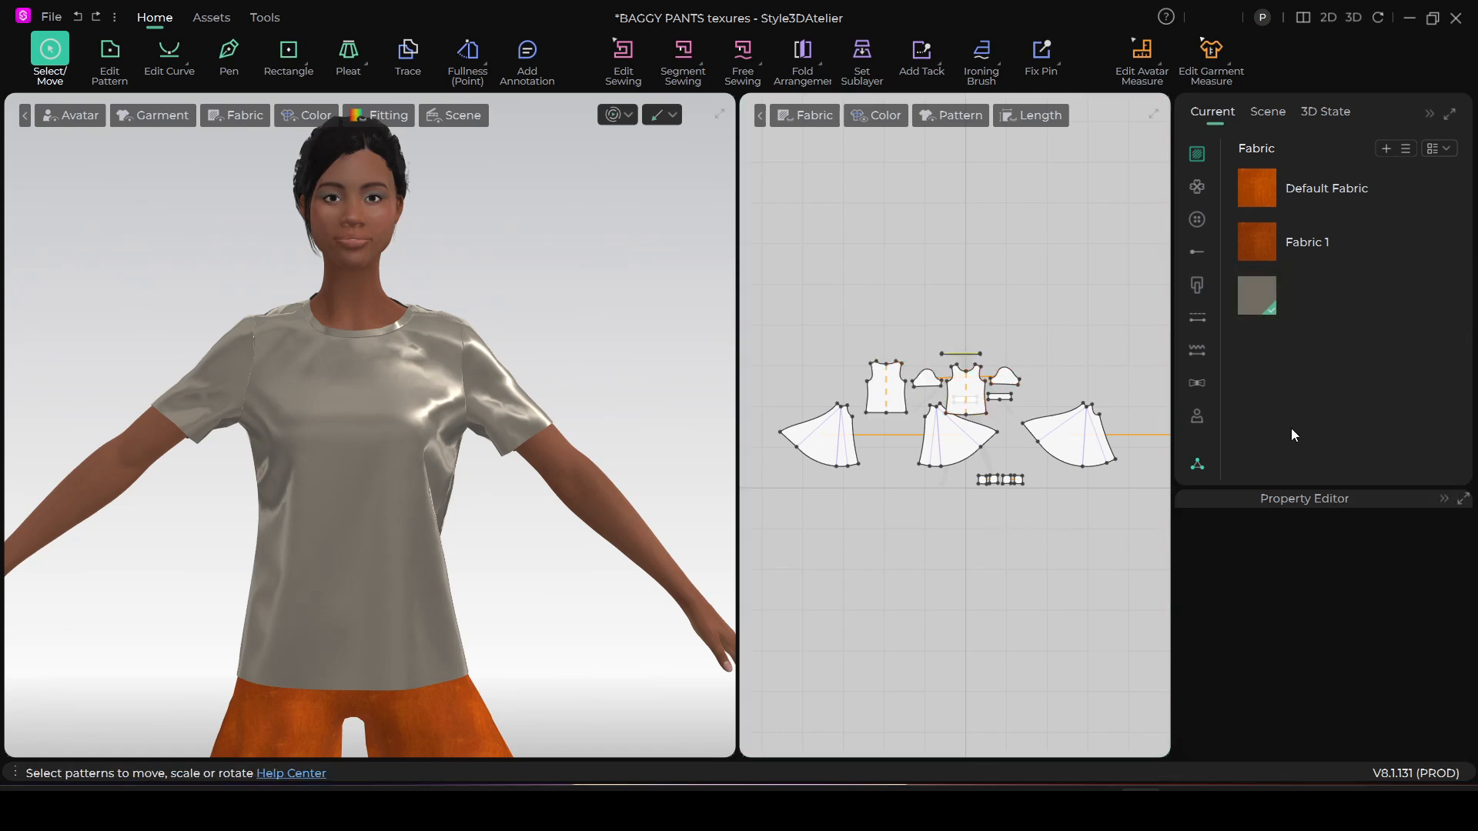
pyautogui.click(1272, 295)
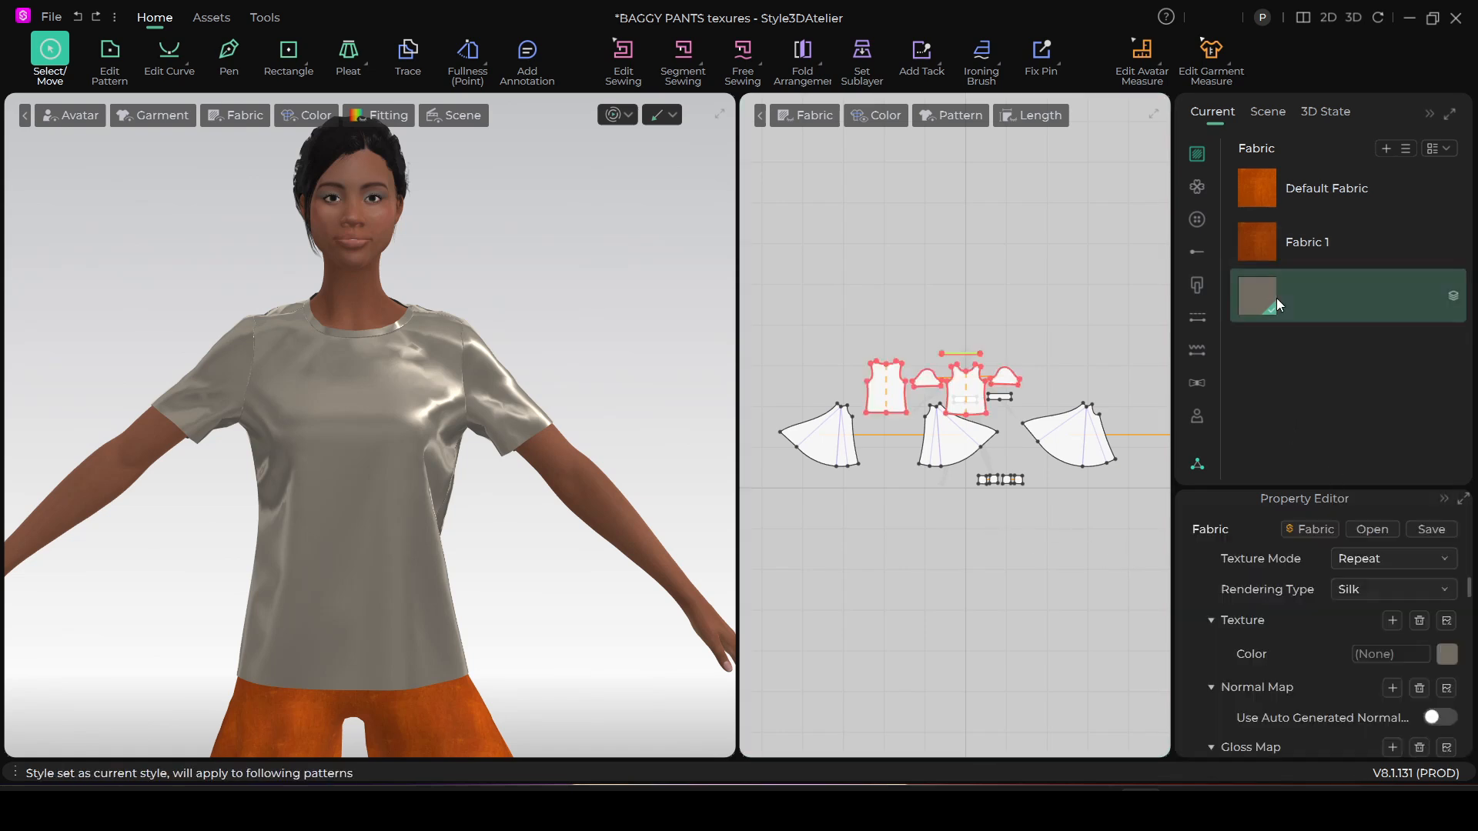
pyautogui.click(1443, 591)
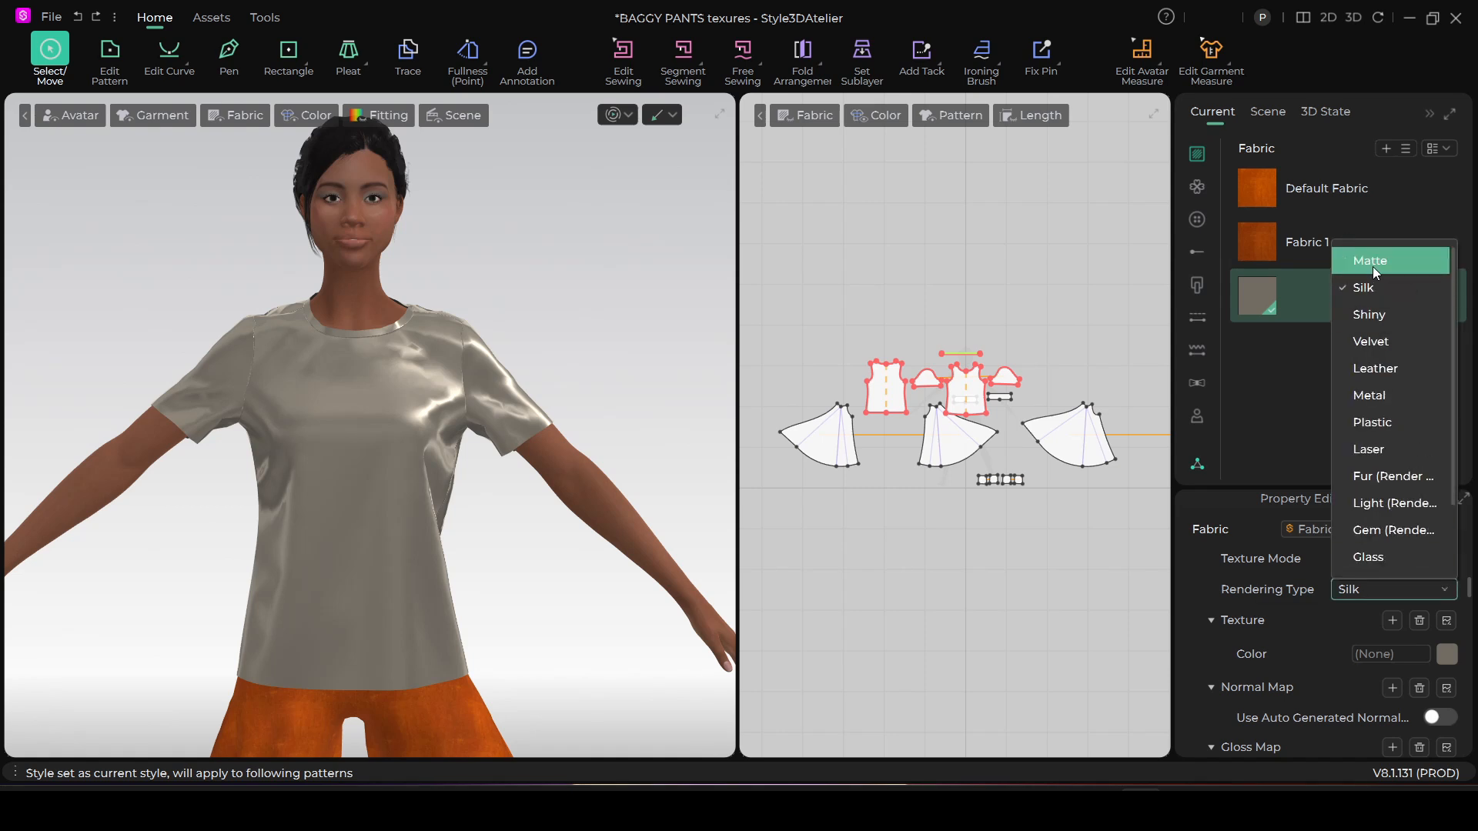
pyautogui.click(1374, 262)
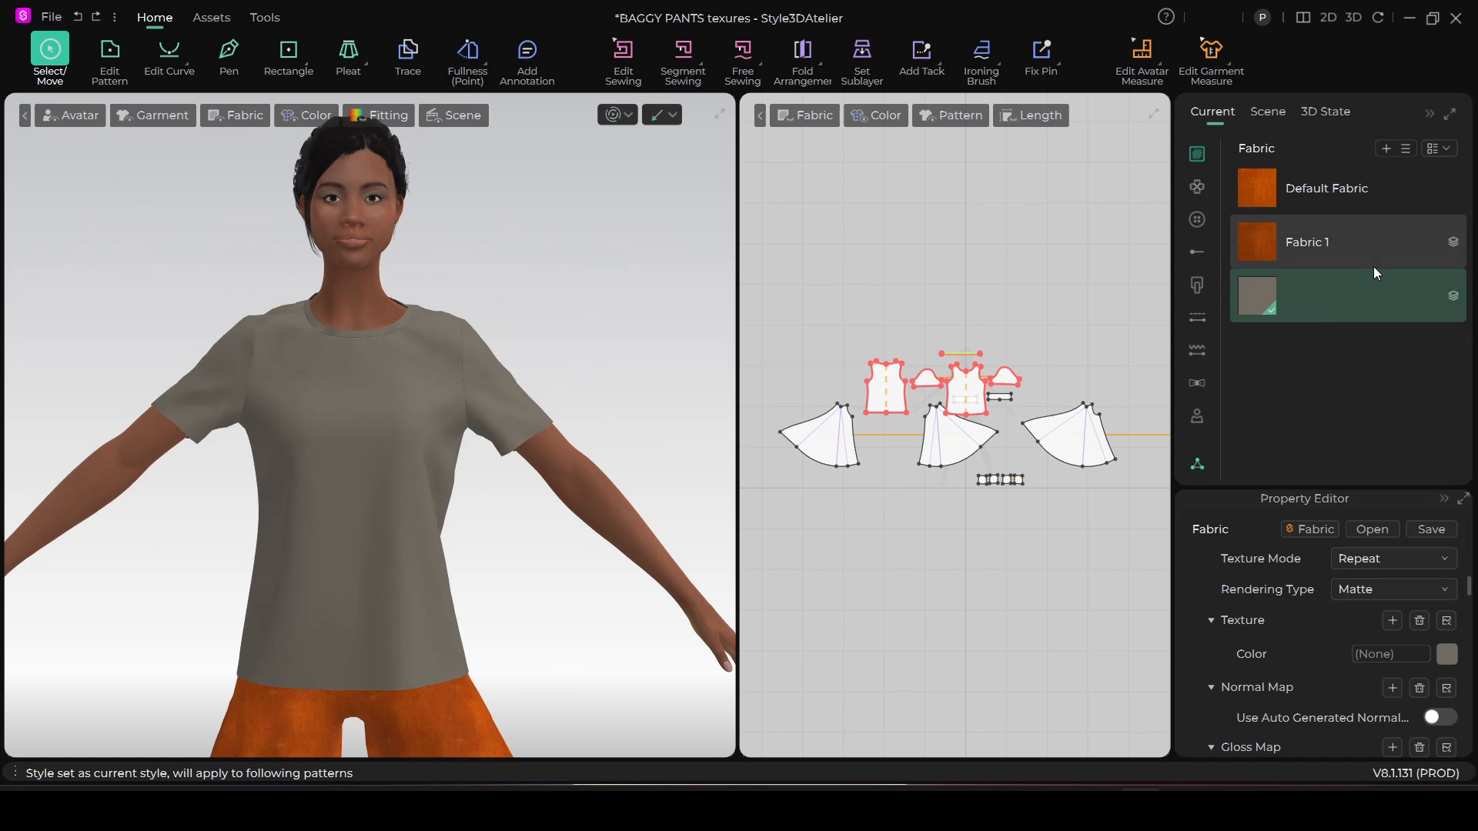
# Assign the Leather_Lambskin physical properties preset to the grey T-shirt fabric
pyautogui.scroll(-6, 1354, 608)
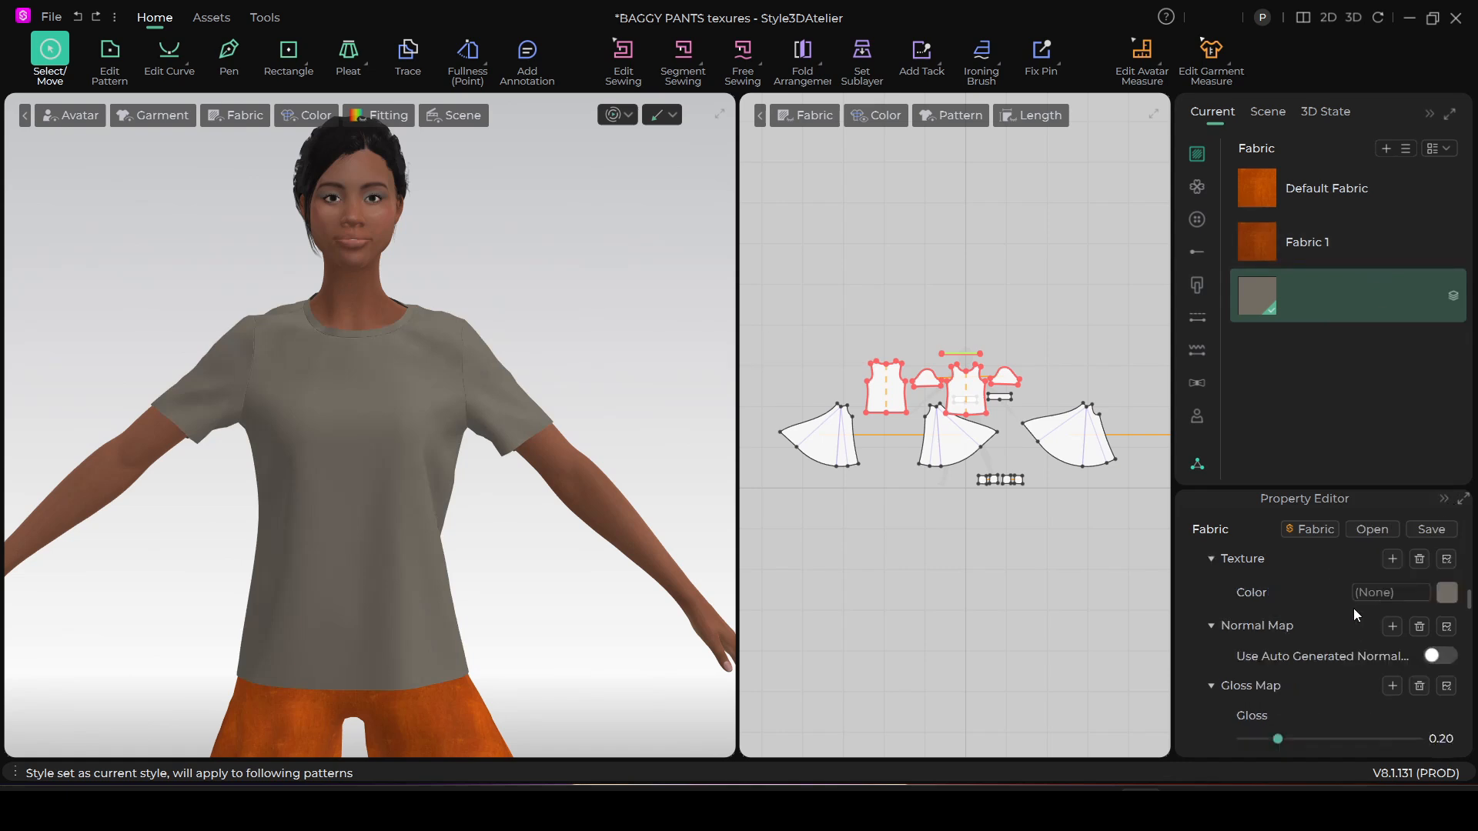
pyautogui.scroll(-3, 1342, 612)
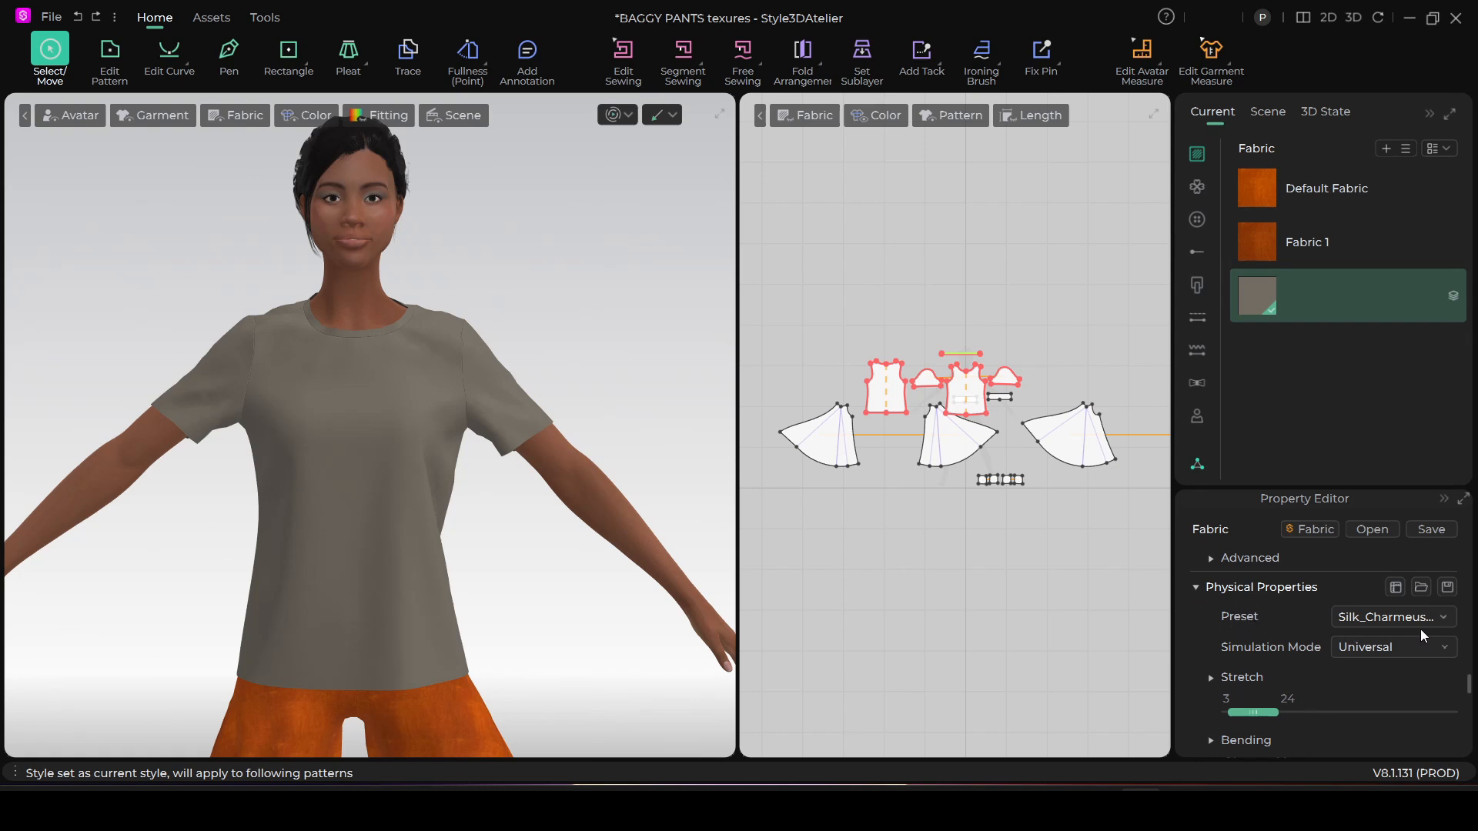
pyautogui.click(1446, 618)
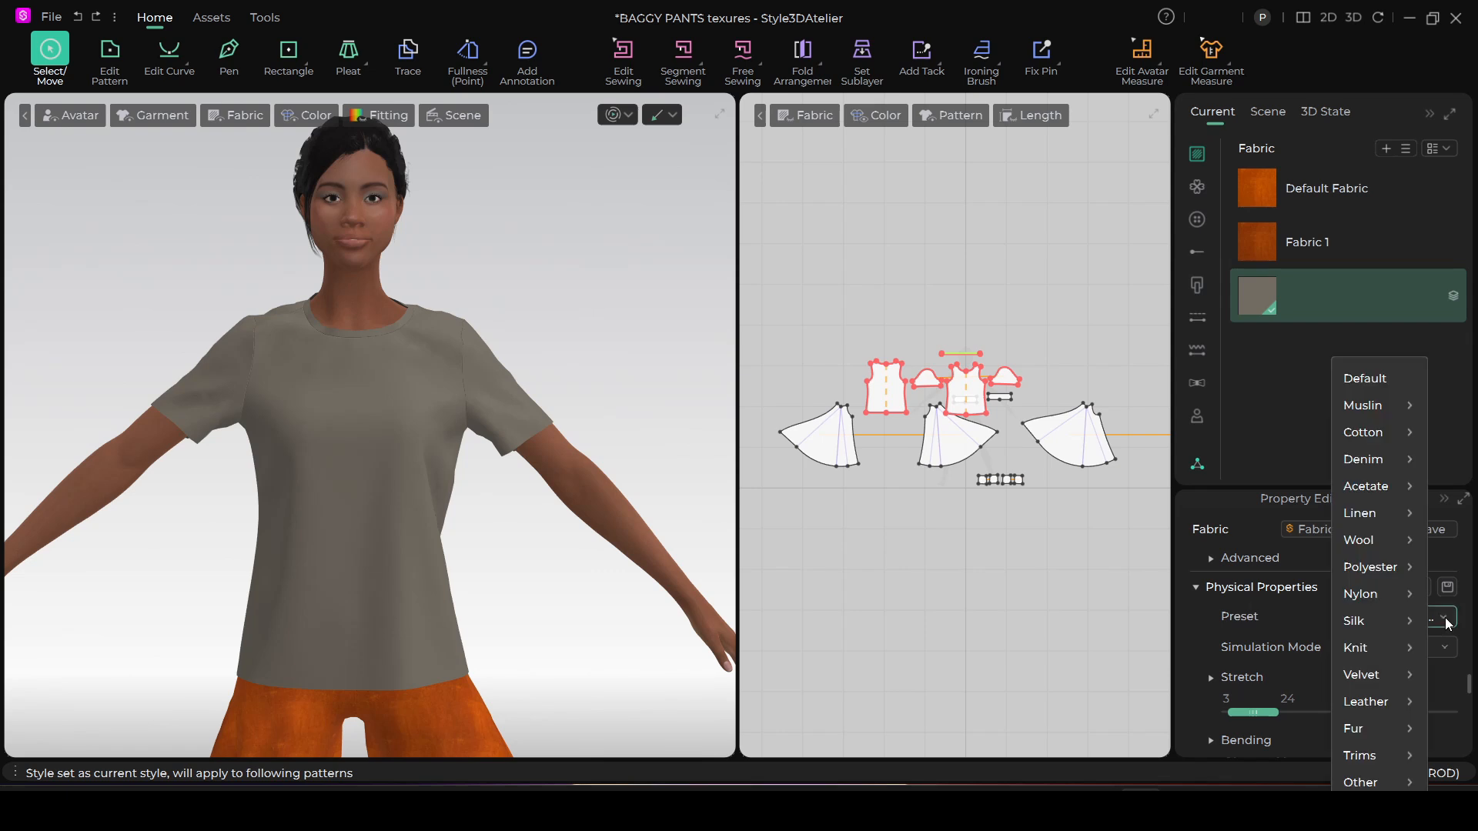
pyautogui.moveTo(1380, 713)
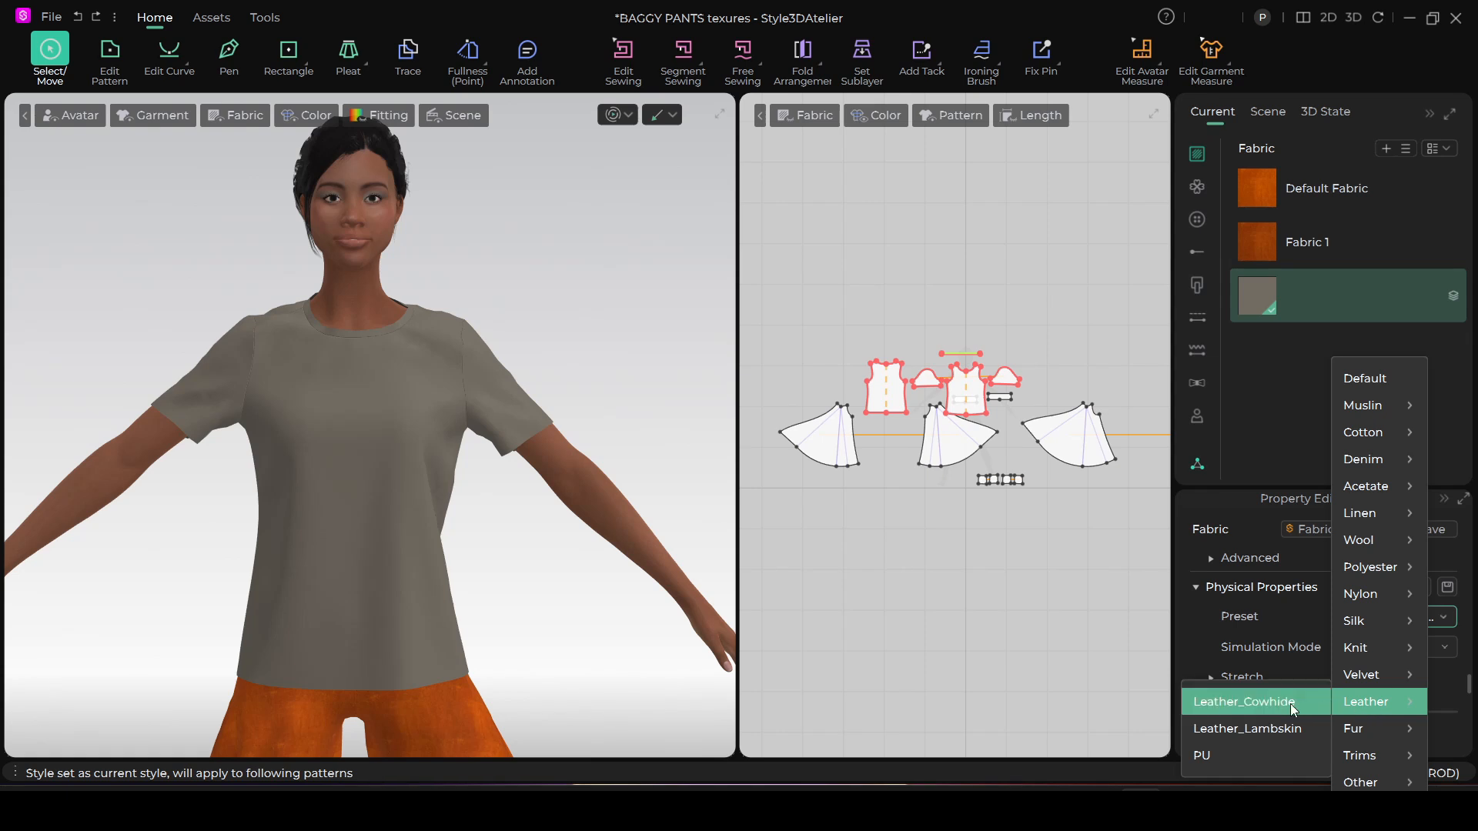
pyautogui.click(1285, 732)
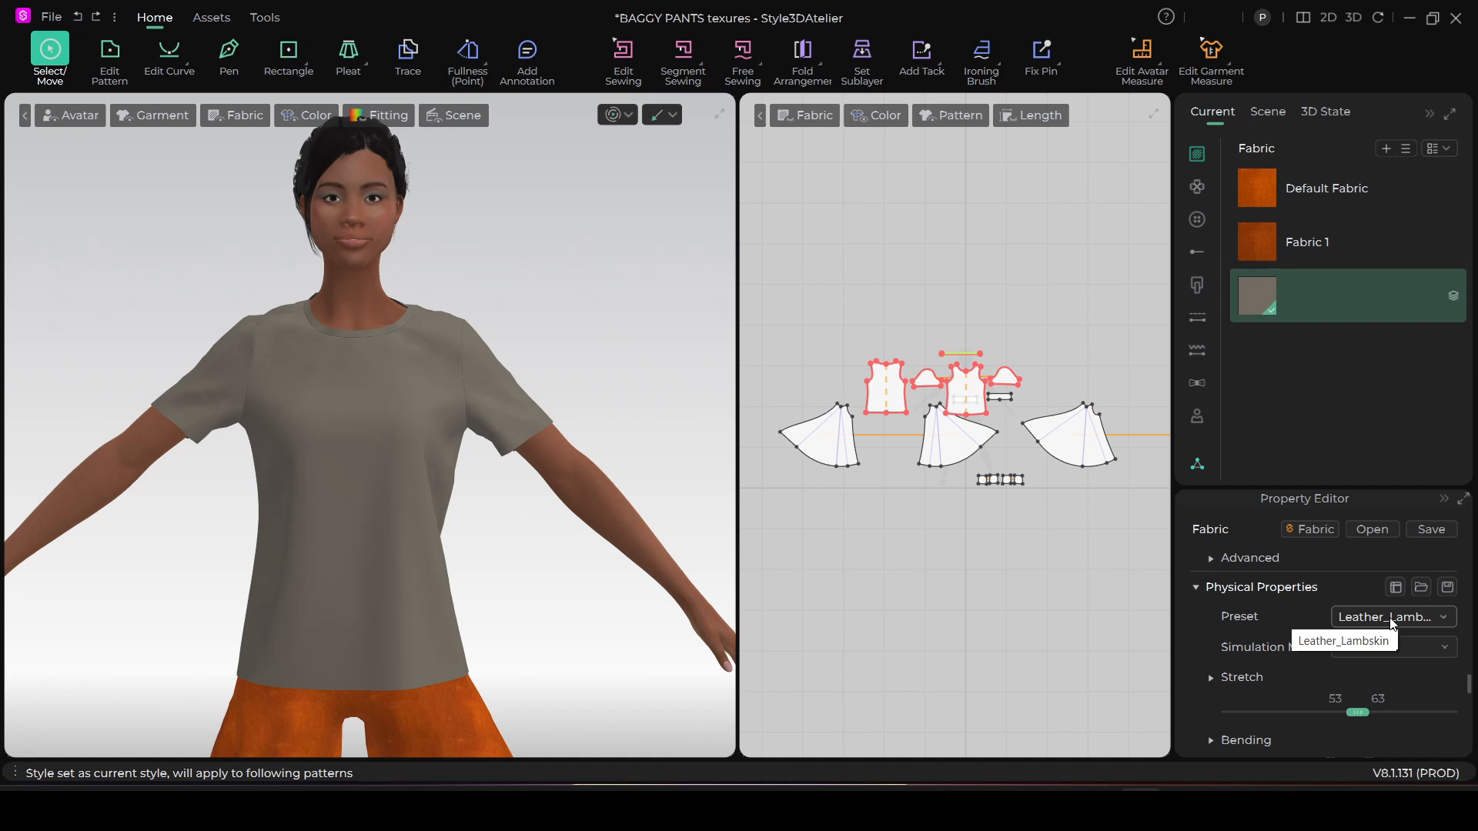
# Run the cloth simulation and pull the T-shirt's front panel toward the shoulders and sleeves to resettle the leather drape
pyautogui.click(615, 117)
pyautogui.click(416, 414)
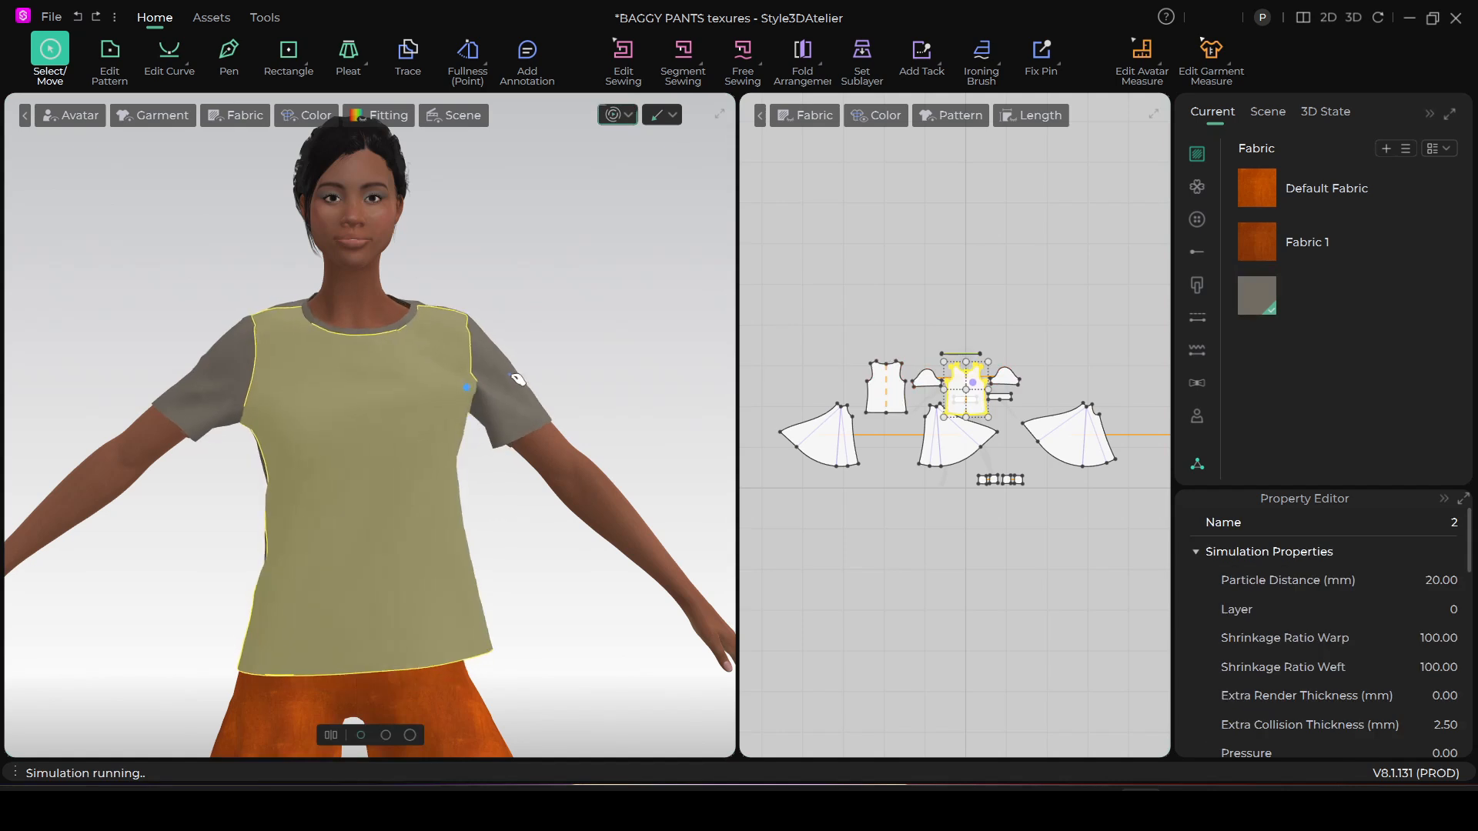
pyautogui.moveTo(411, 483)
pyautogui.mouseDown()
pyautogui.moveTo(231, 472)
pyautogui.moveTo(380, 399)
pyautogui.moveTo(339, 465)
pyautogui.moveTo(224, 350)
pyautogui.mouseUp()
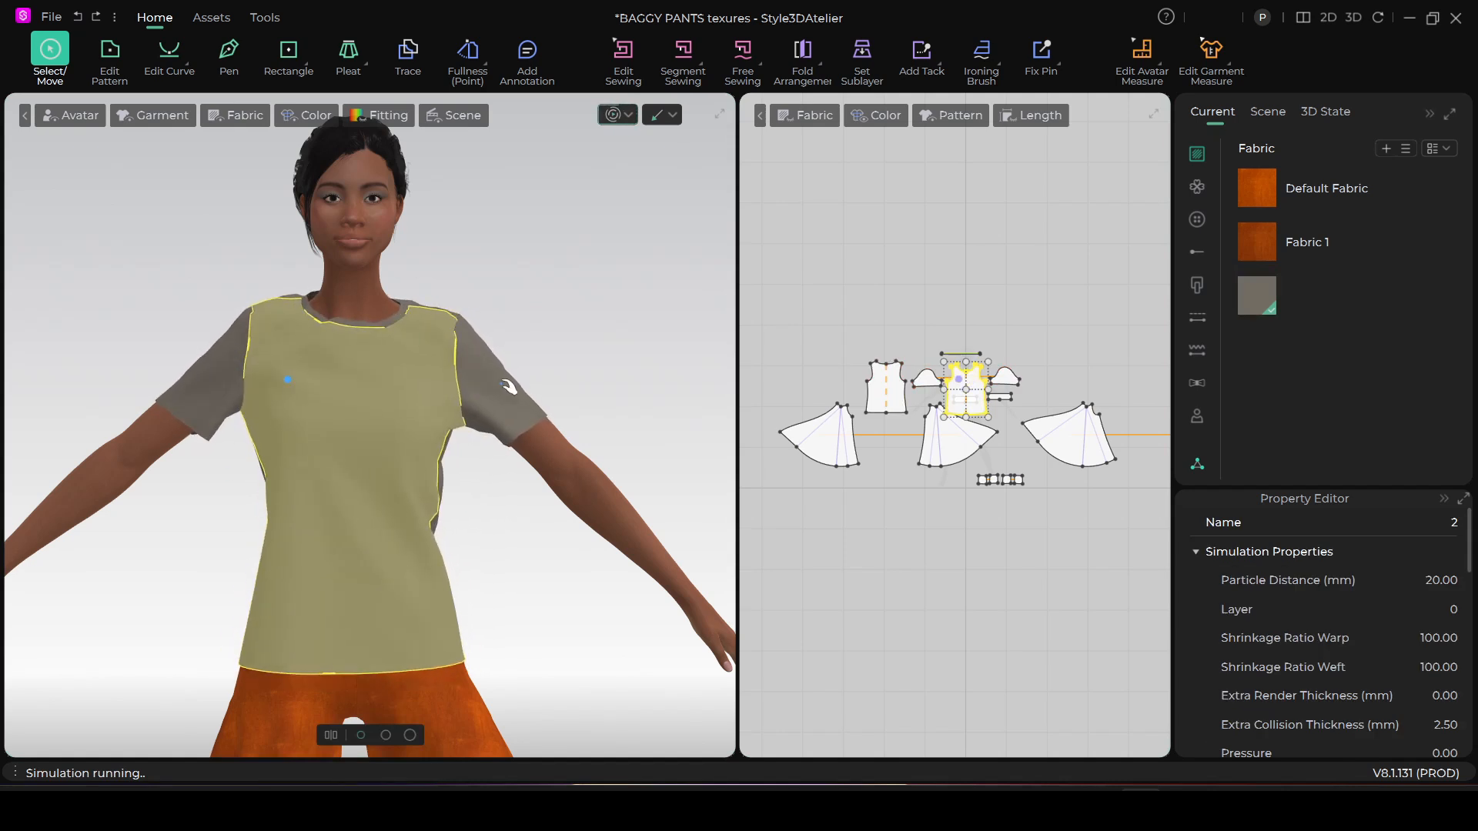
pyautogui.moveTo(512, 387); pyautogui.dragTo(602, 391)
pyautogui.click(249, 320)
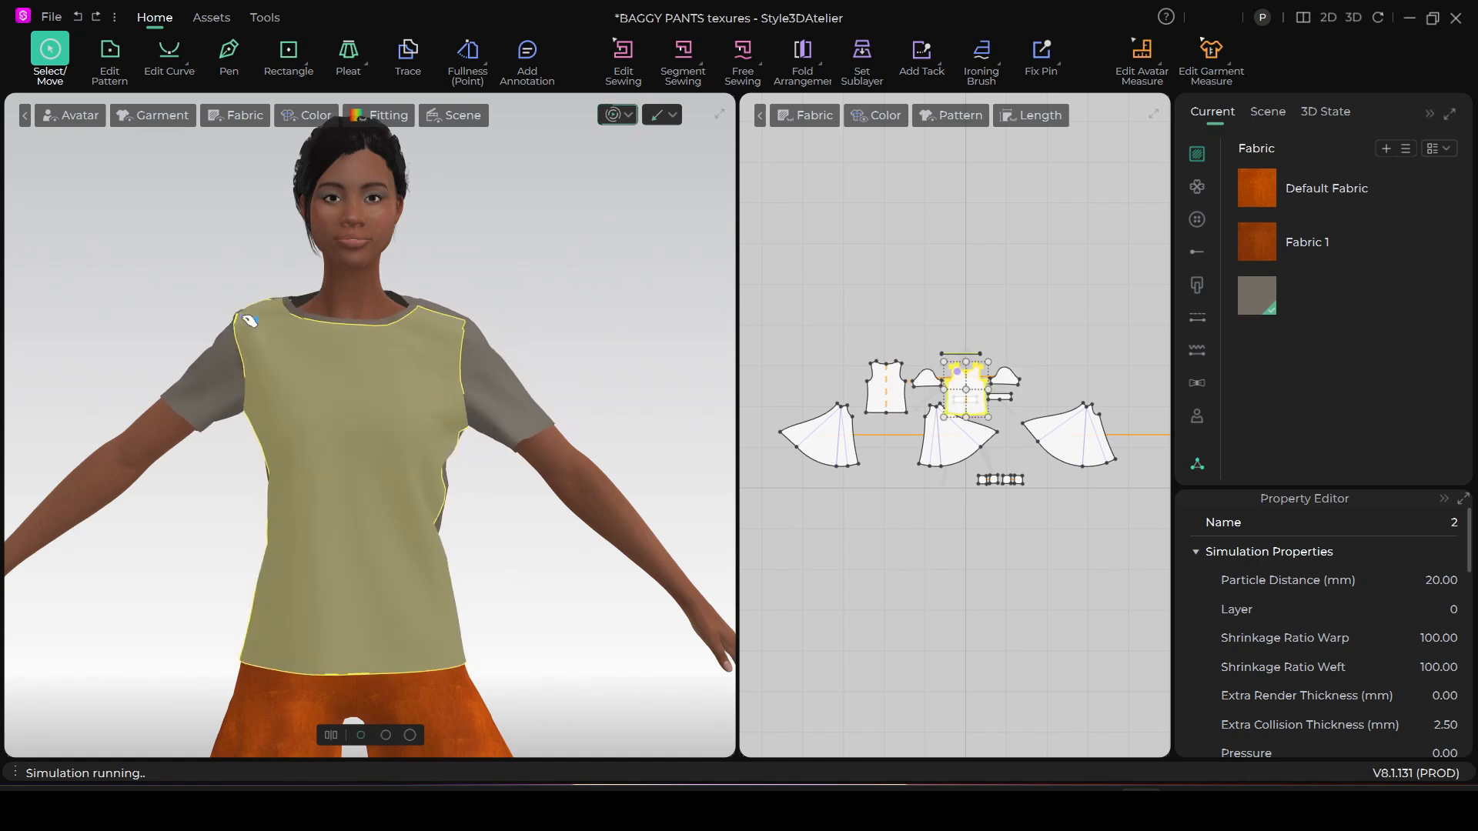
pyautogui.click(239, 376)
pyautogui.moveTo(387, 483); pyautogui.dragTo(336, 494)
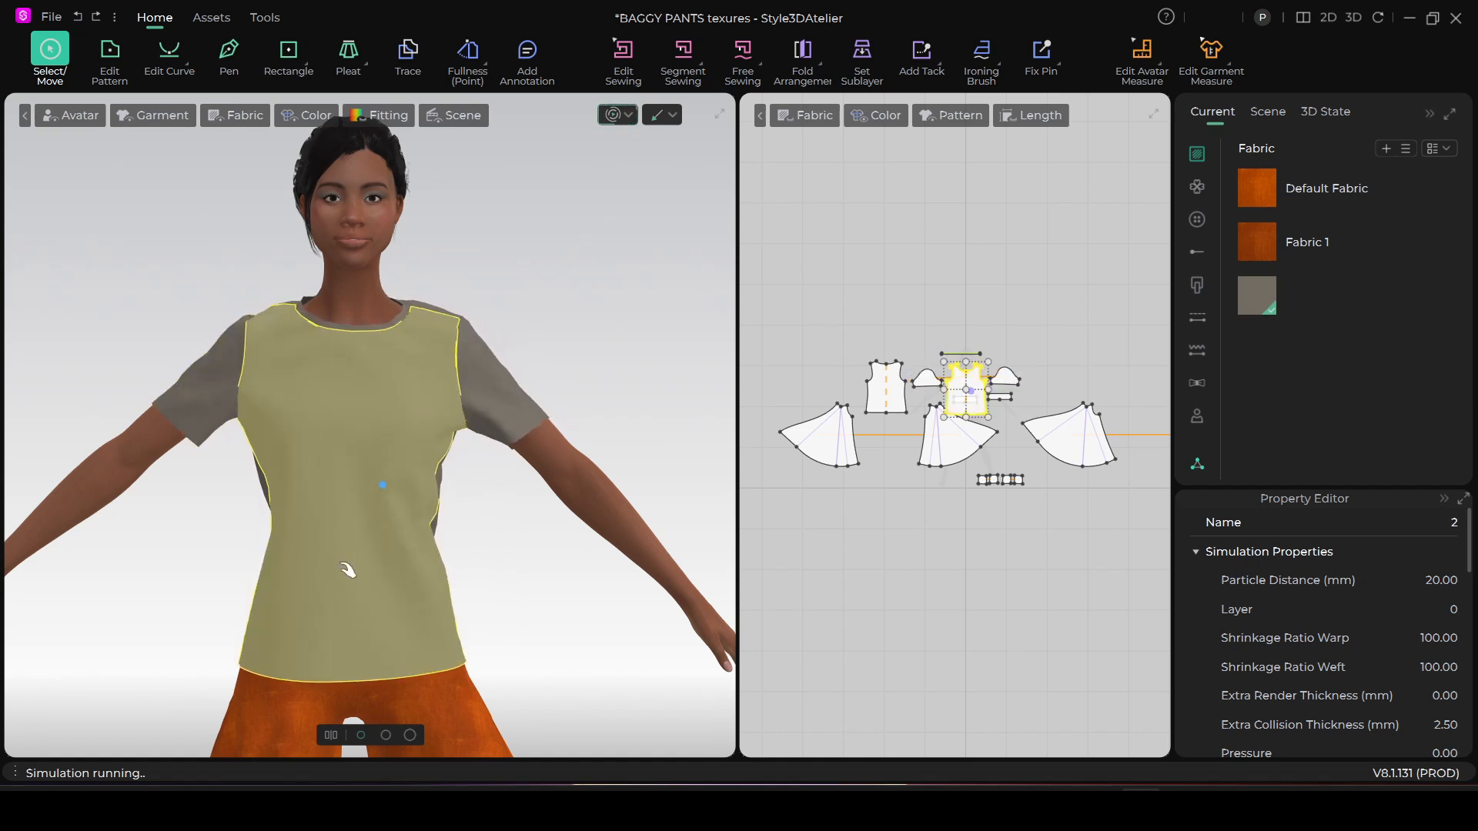
# Tug the T-shirt's front panel at the waist, hem, chest and shoulders to resettle the leather drape in the running simulation
pyautogui.moveTo(425, 579); pyautogui.dragTo(468, 586)
pyautogui.moveTo(337, 581); pyautogui.dragTo(271, 600)
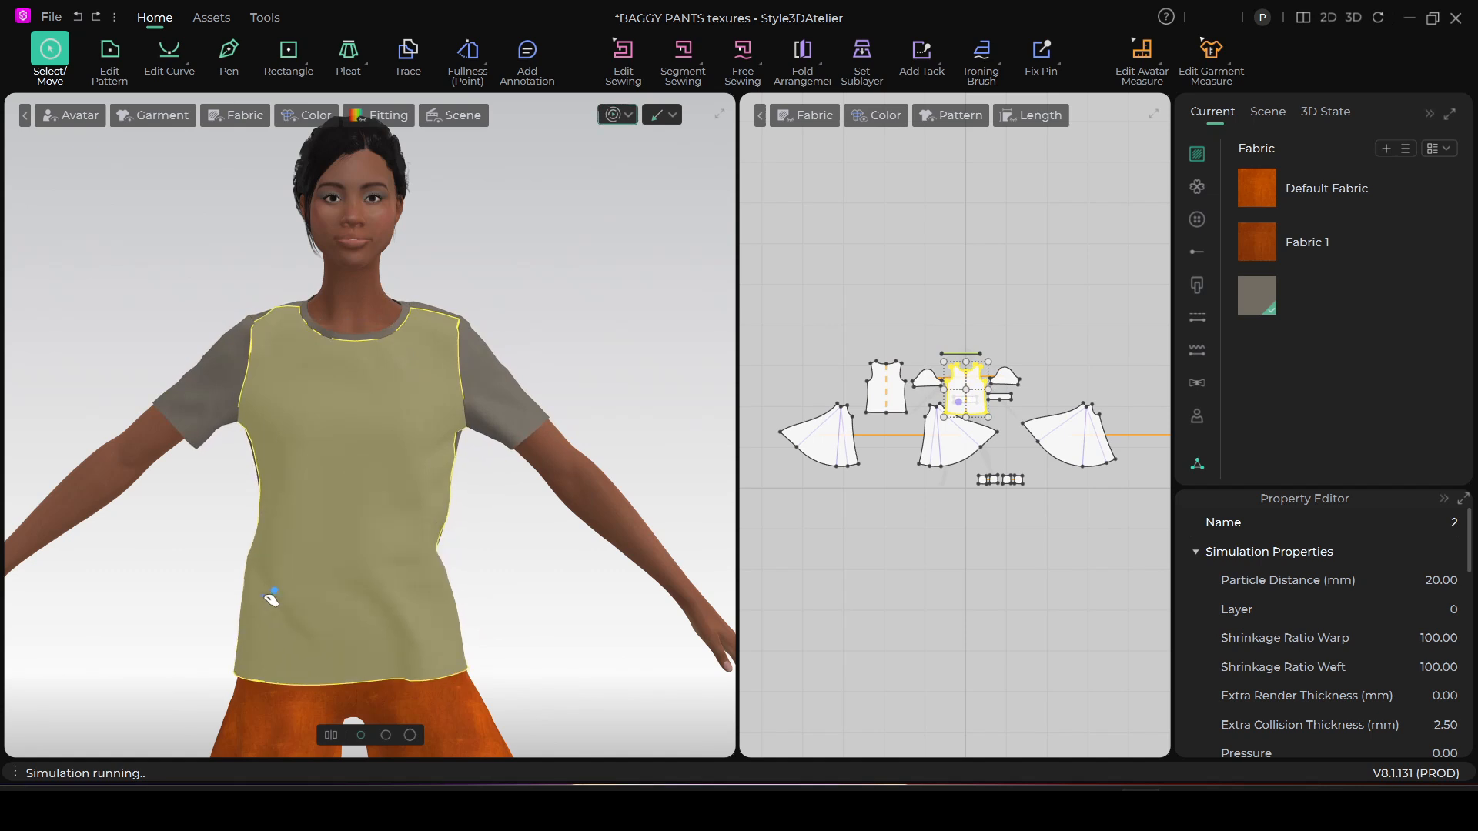
pyautogui.moveTo(231, 368); pyautogui.dragTo(154, 364)
pyautogui.click(264, 312)
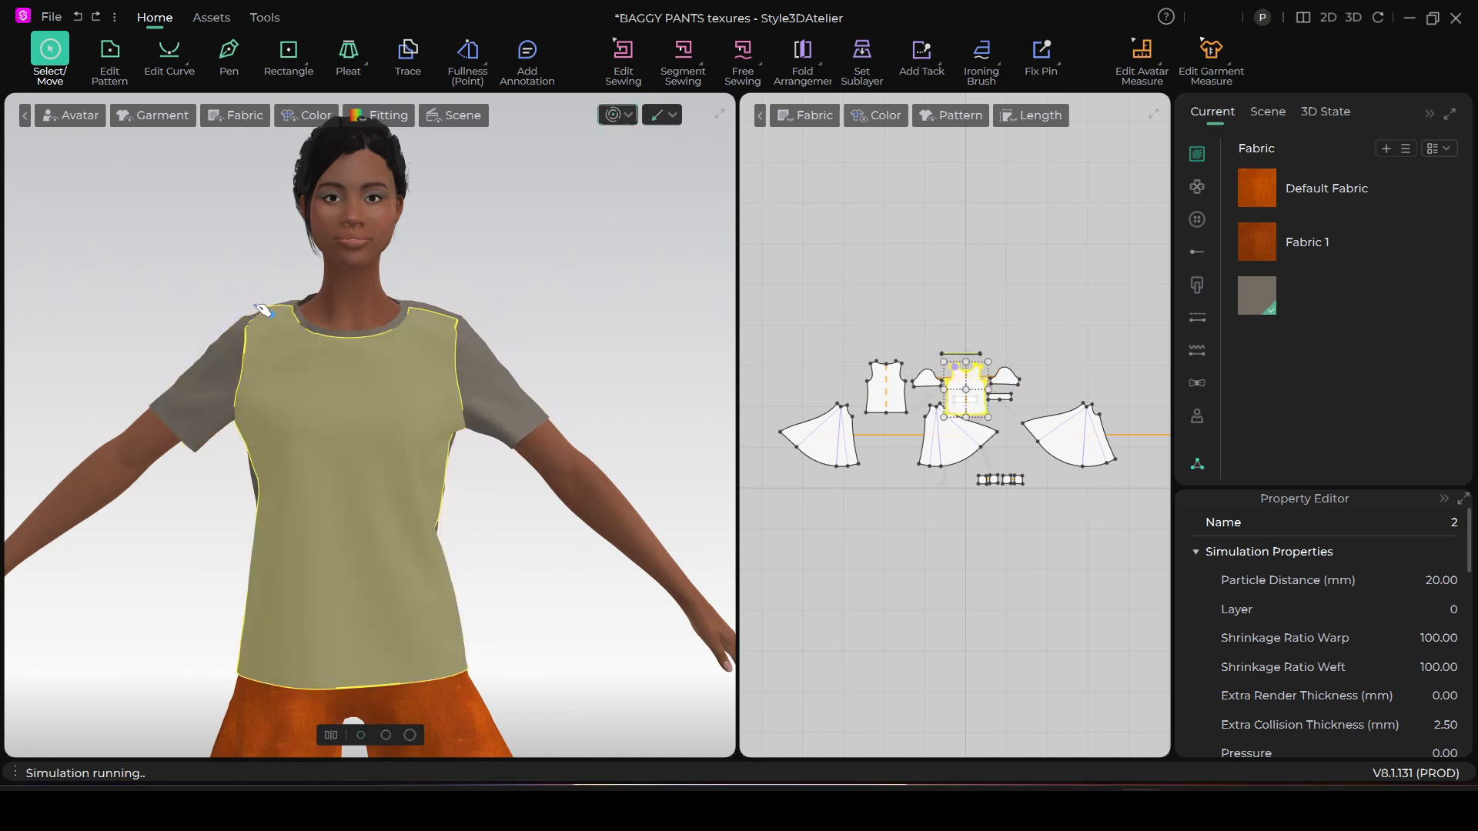
pyautogui.moveTo(491, 387)
pyautogui.mouseDown()
pyautogui.moveTo(347, 411)
pyautogui.moveTo(351, 530)
pyautogui.mouseUp()
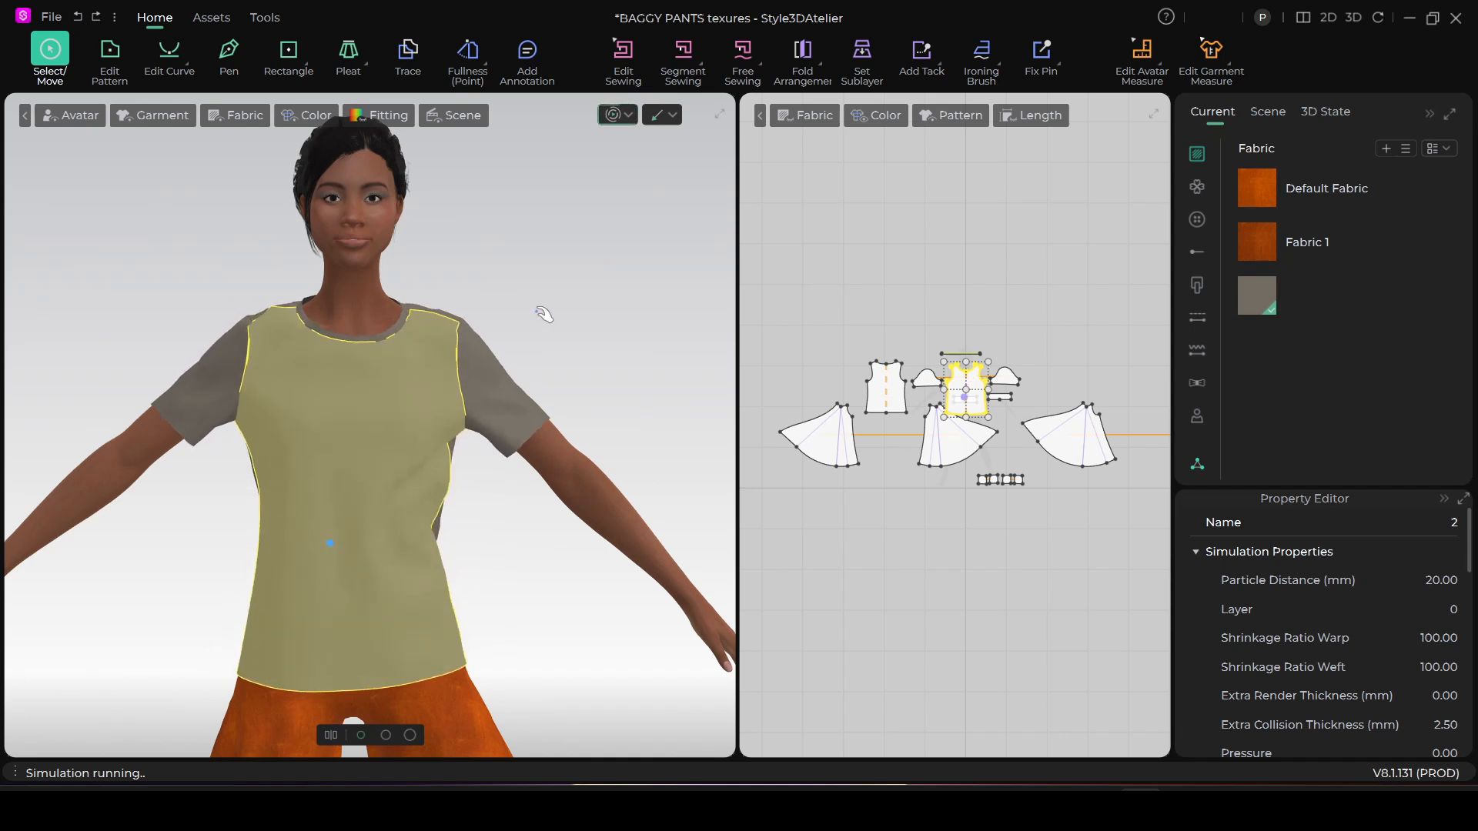
pyautogui.click(543, 317)
pyautogui.click(344, 404)
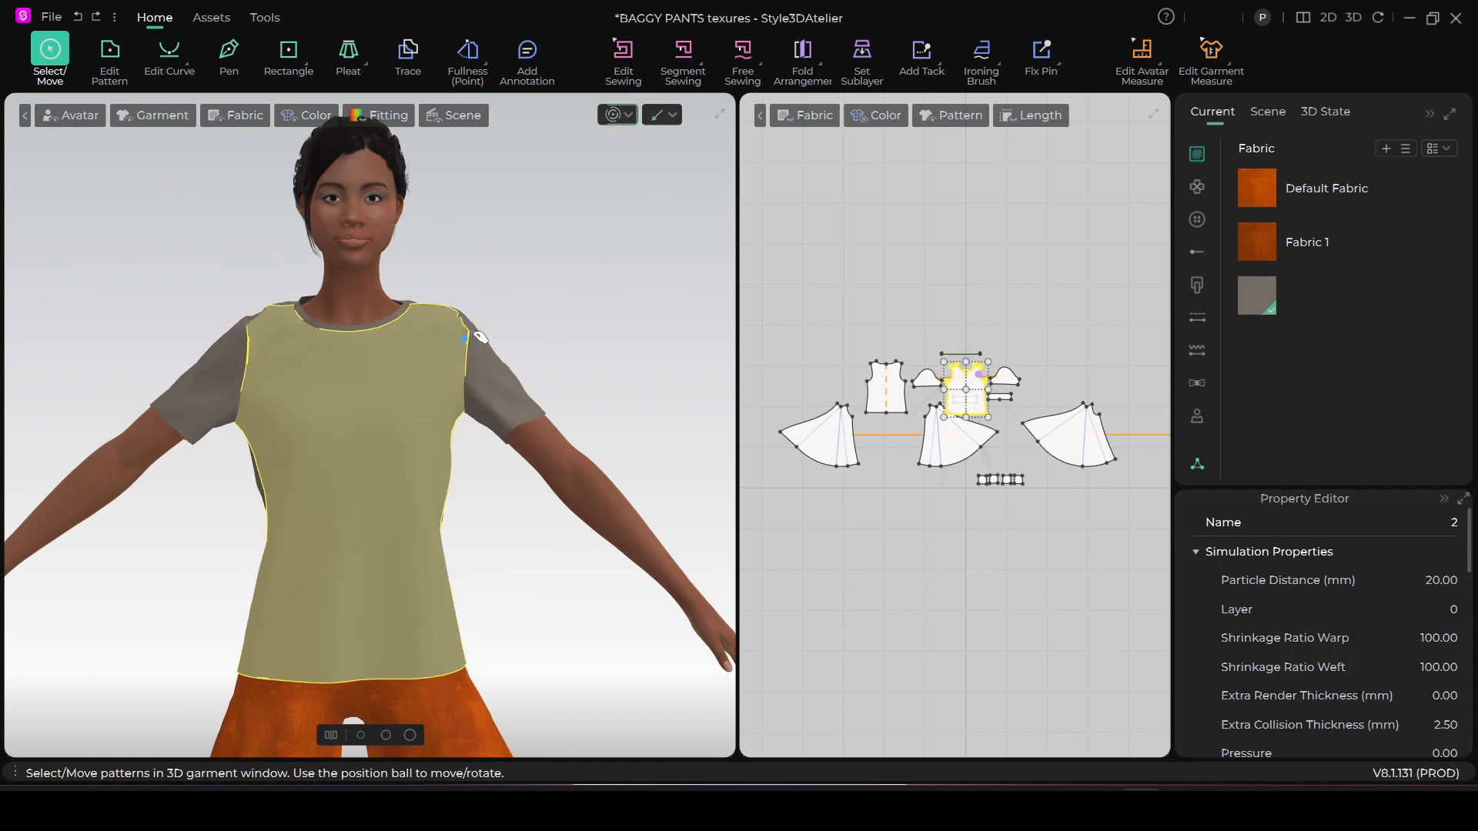
# Nudge the T-shirt's sleeve and both front shoulder areas into place, deselect the pieces and stop the simulation
pyautogui.click(533, 382)
pyautogui.scroll(1, 564, 370)
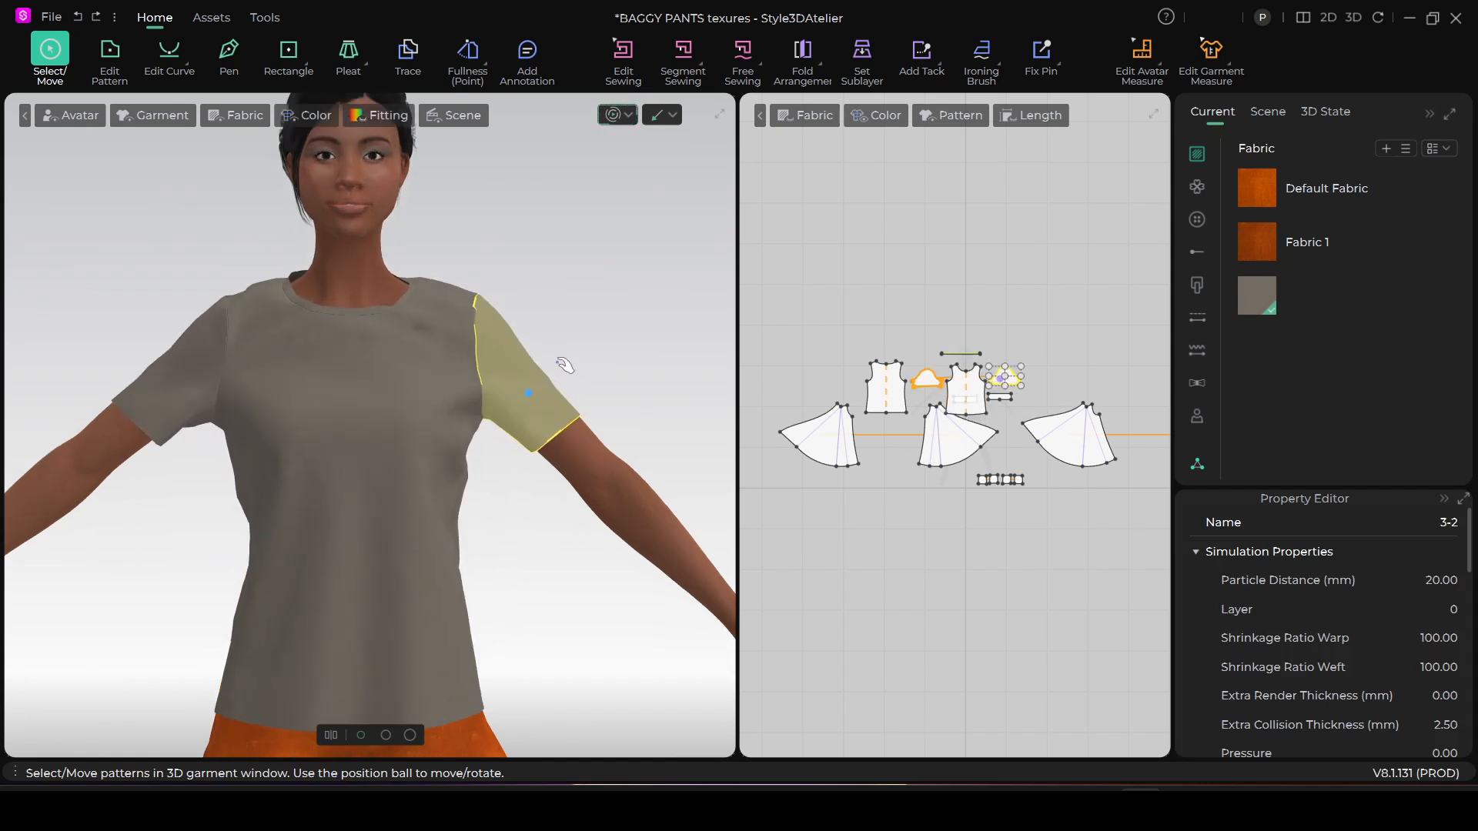
pyautogui.scroll(1, 562, 356)
pyautogui.click(478, 266)
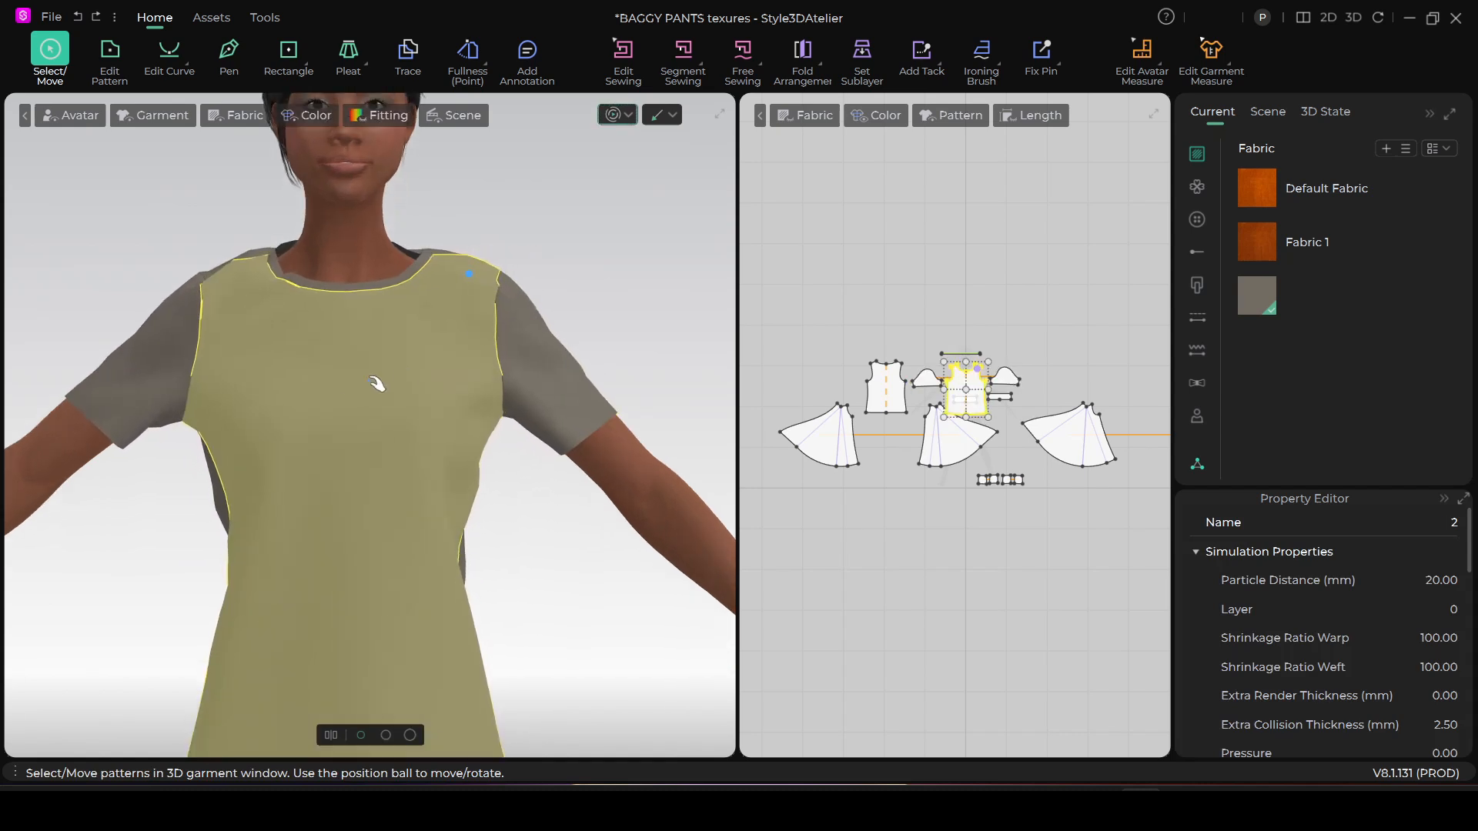
pyautogui.click(206, 287)
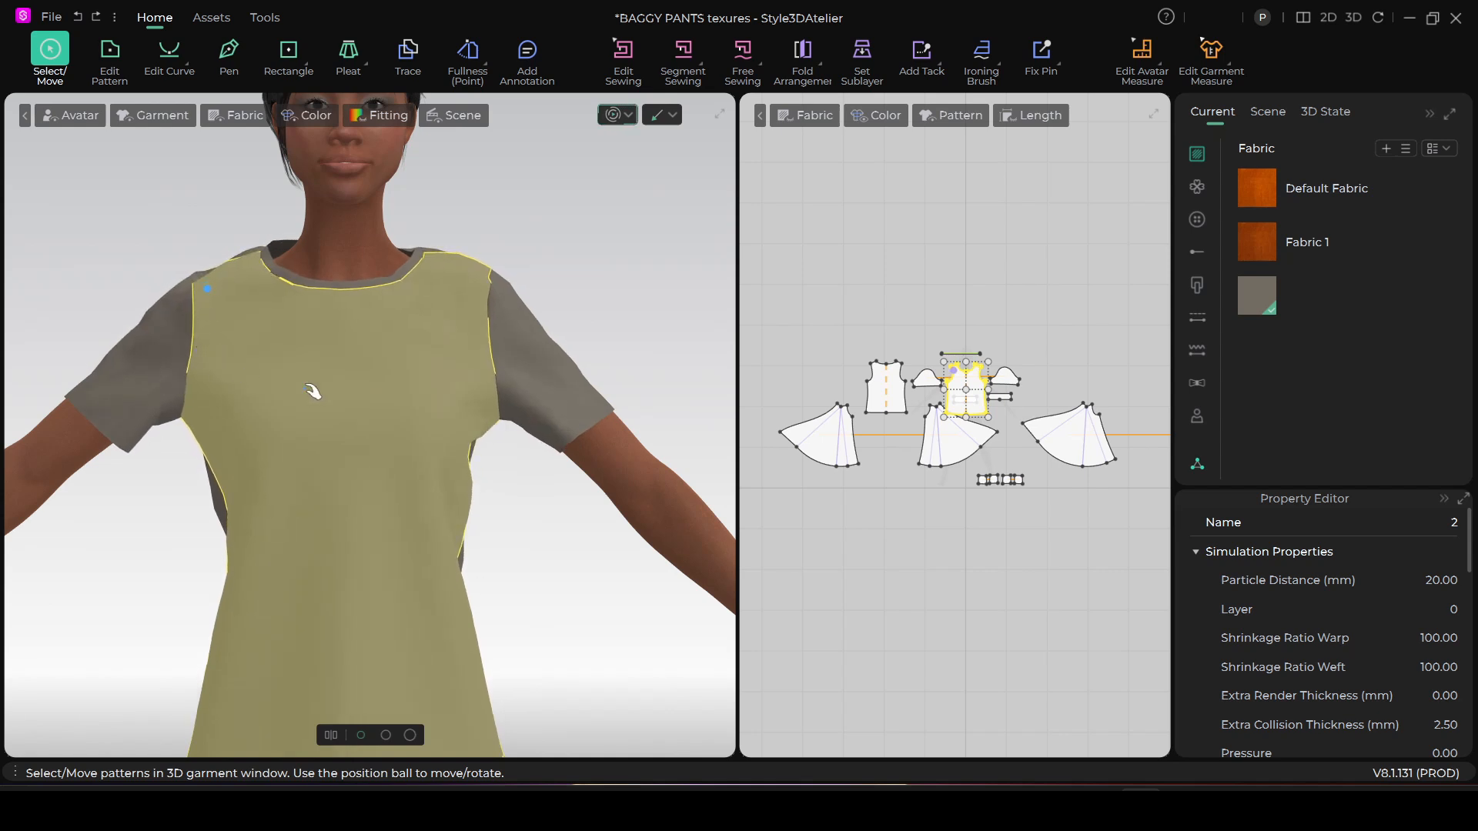
pyautogui.click(583, 322)
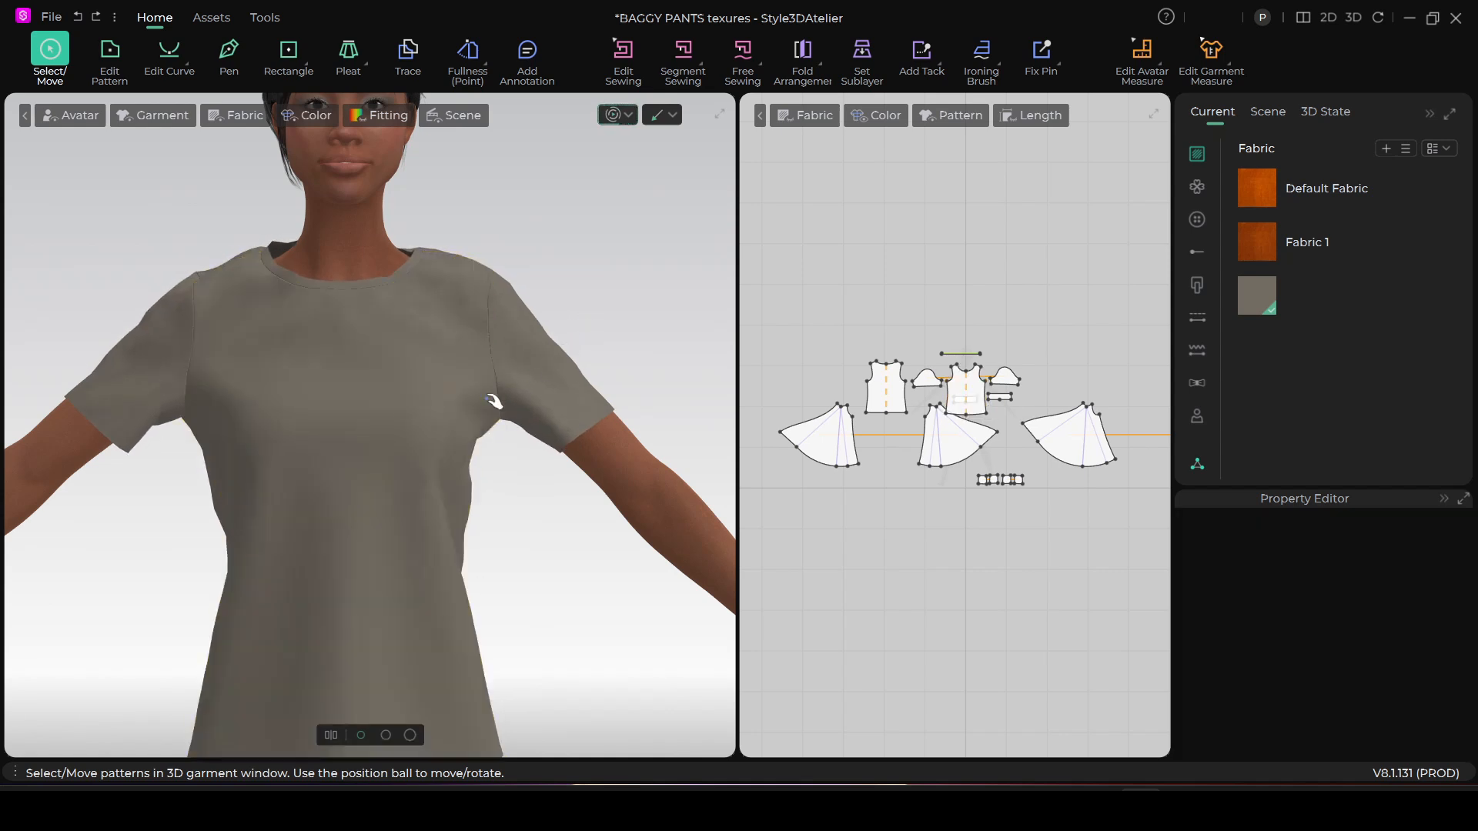
pyautogui.click(613, 115)
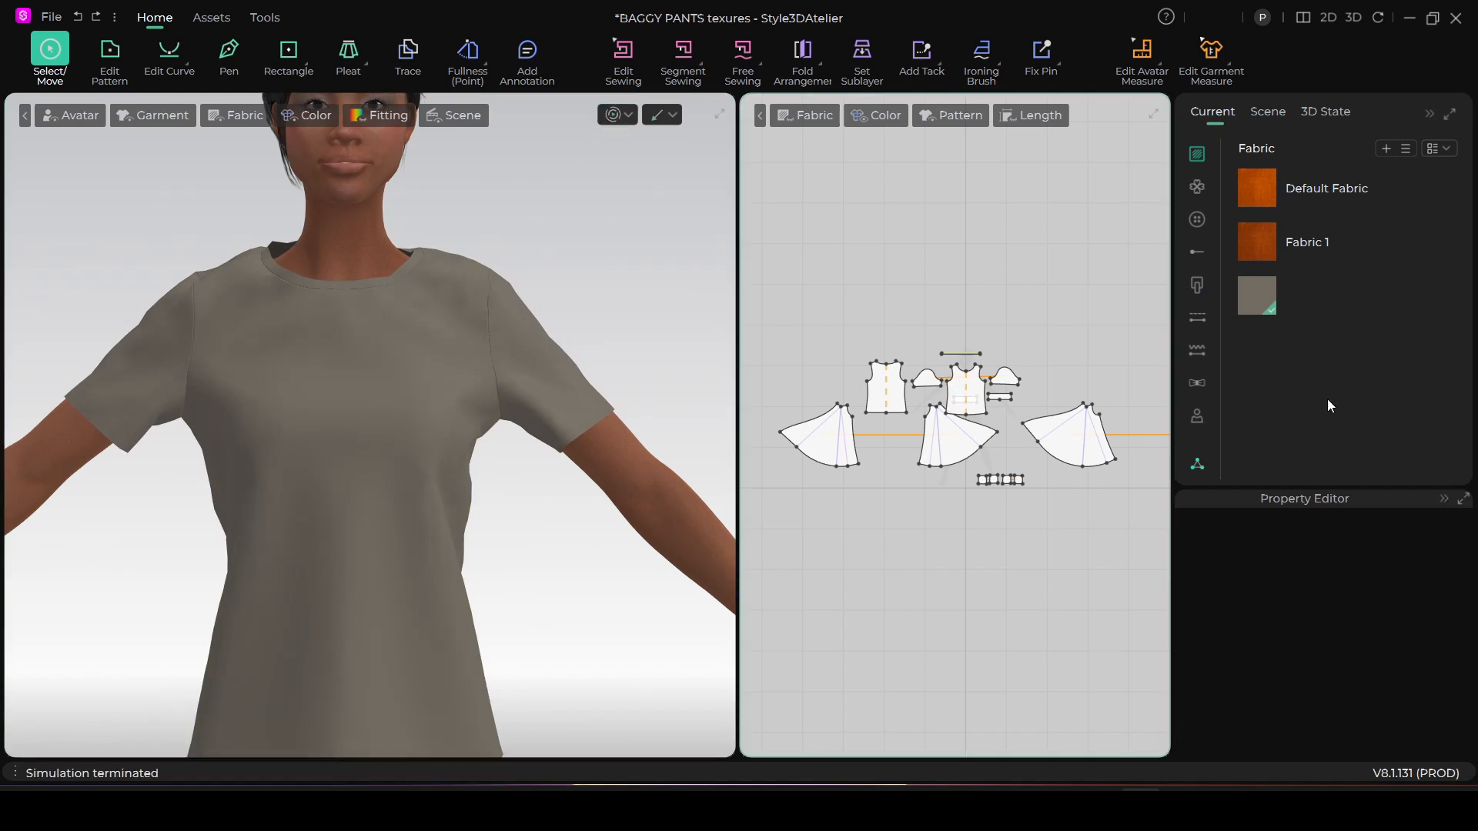
# Set the grey T-shirt fabric's Rendering Type to Leather
pyautogui.click(1296, 308)
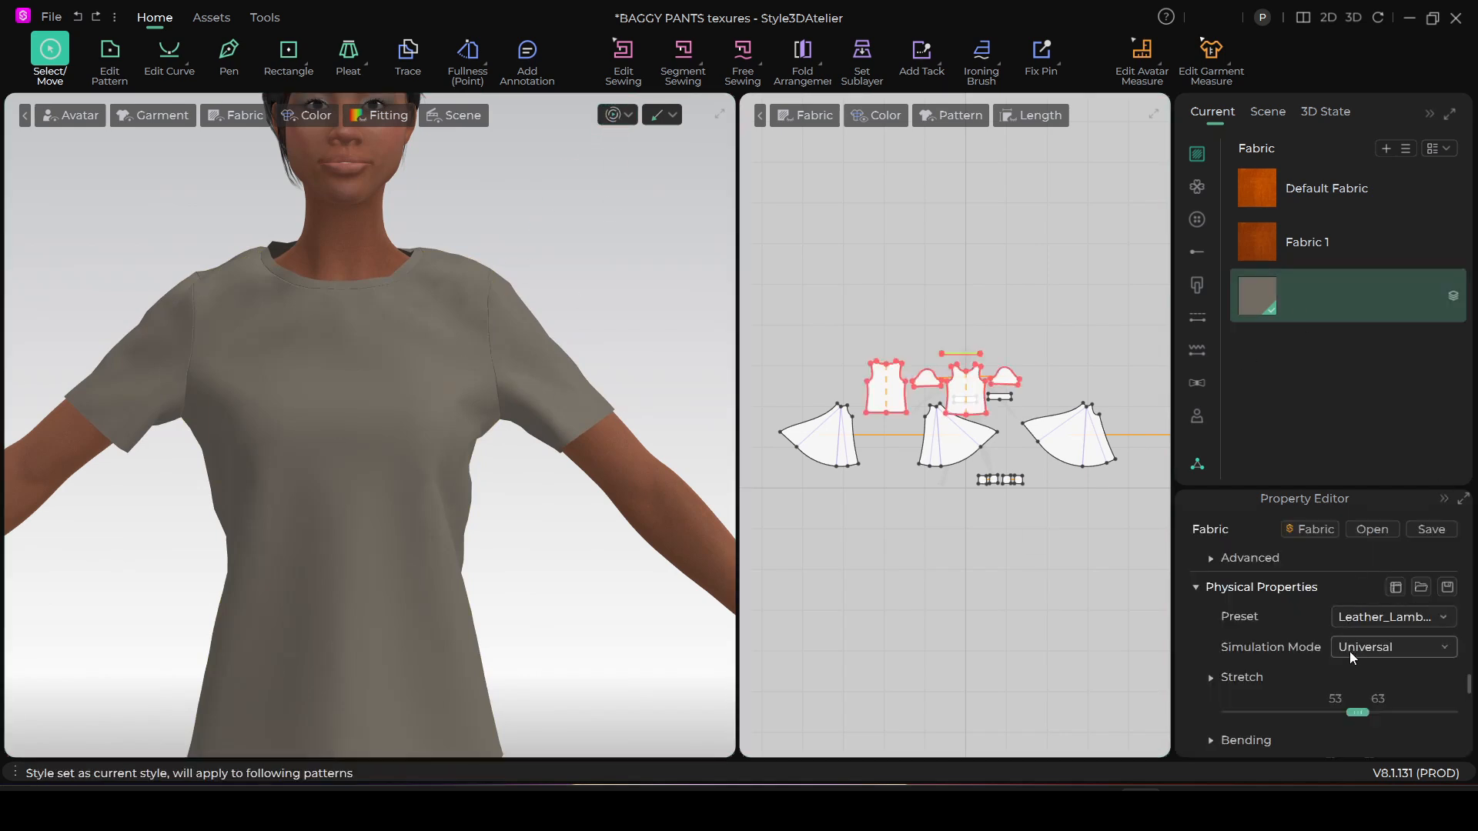
pyautogui.scroll(8, 1336, 585)
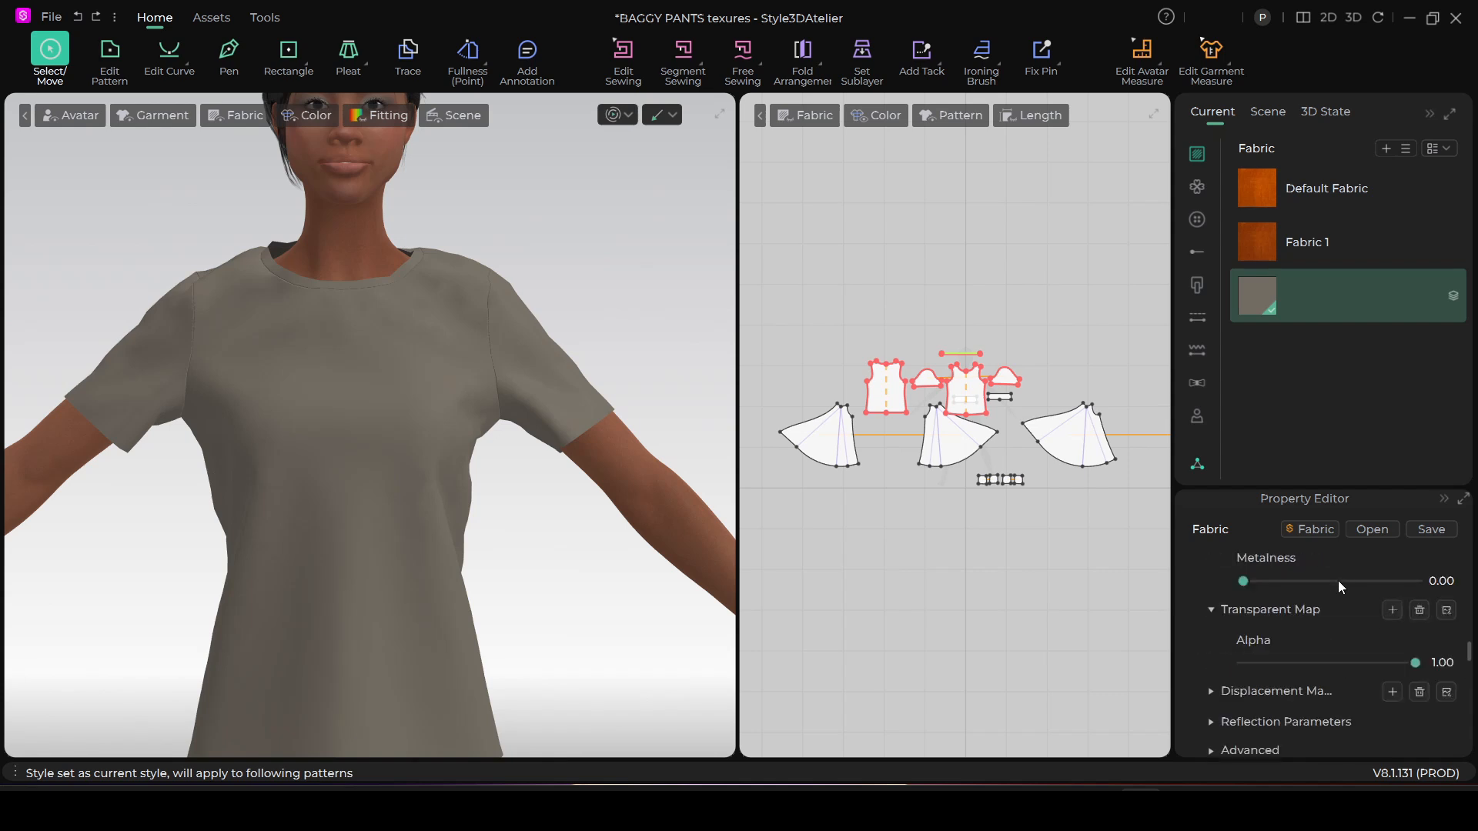
pyautogui.scroll(3, 1343, 629)
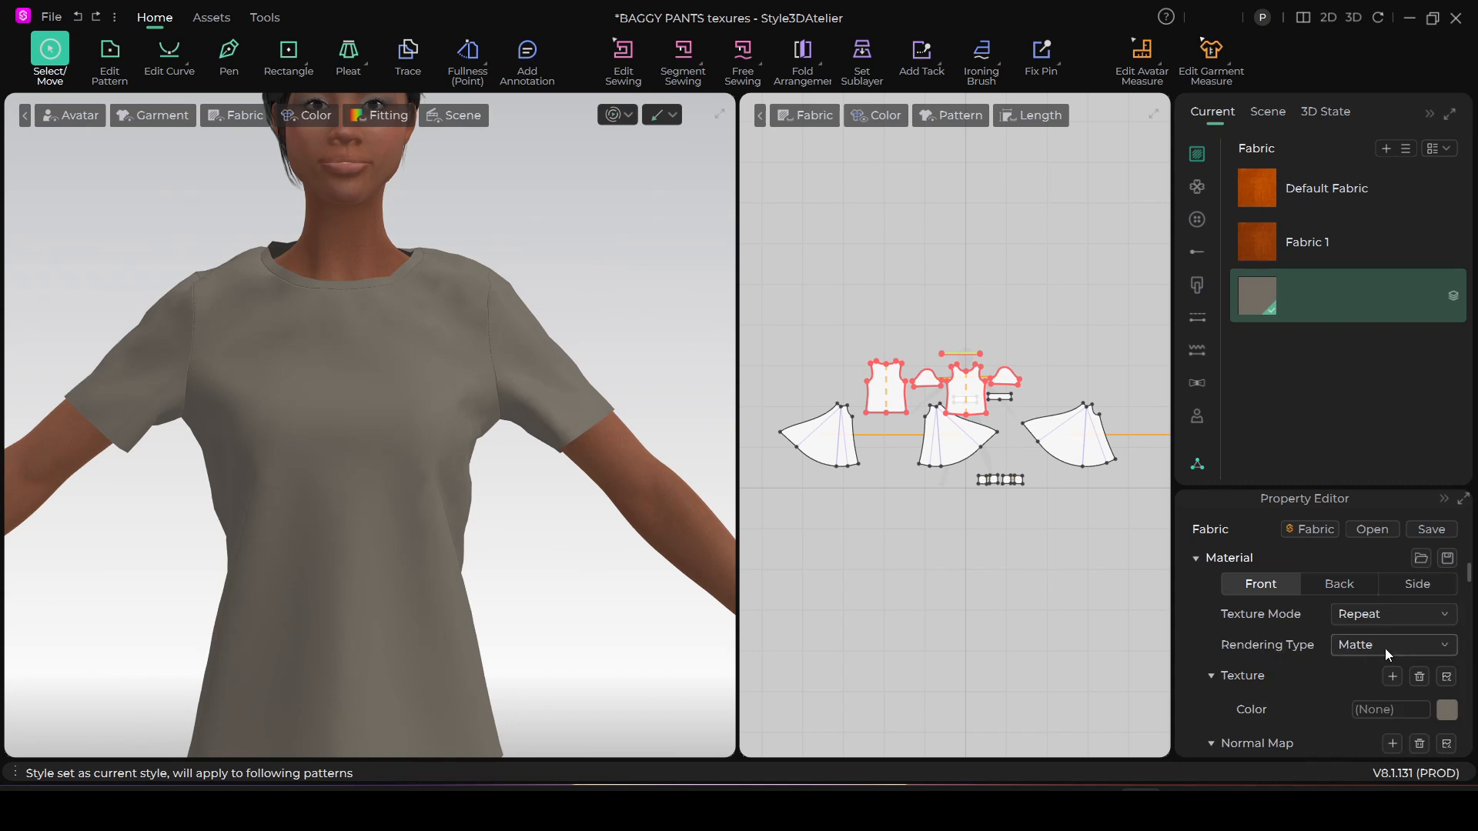
pyautogui.click(1446, 647)
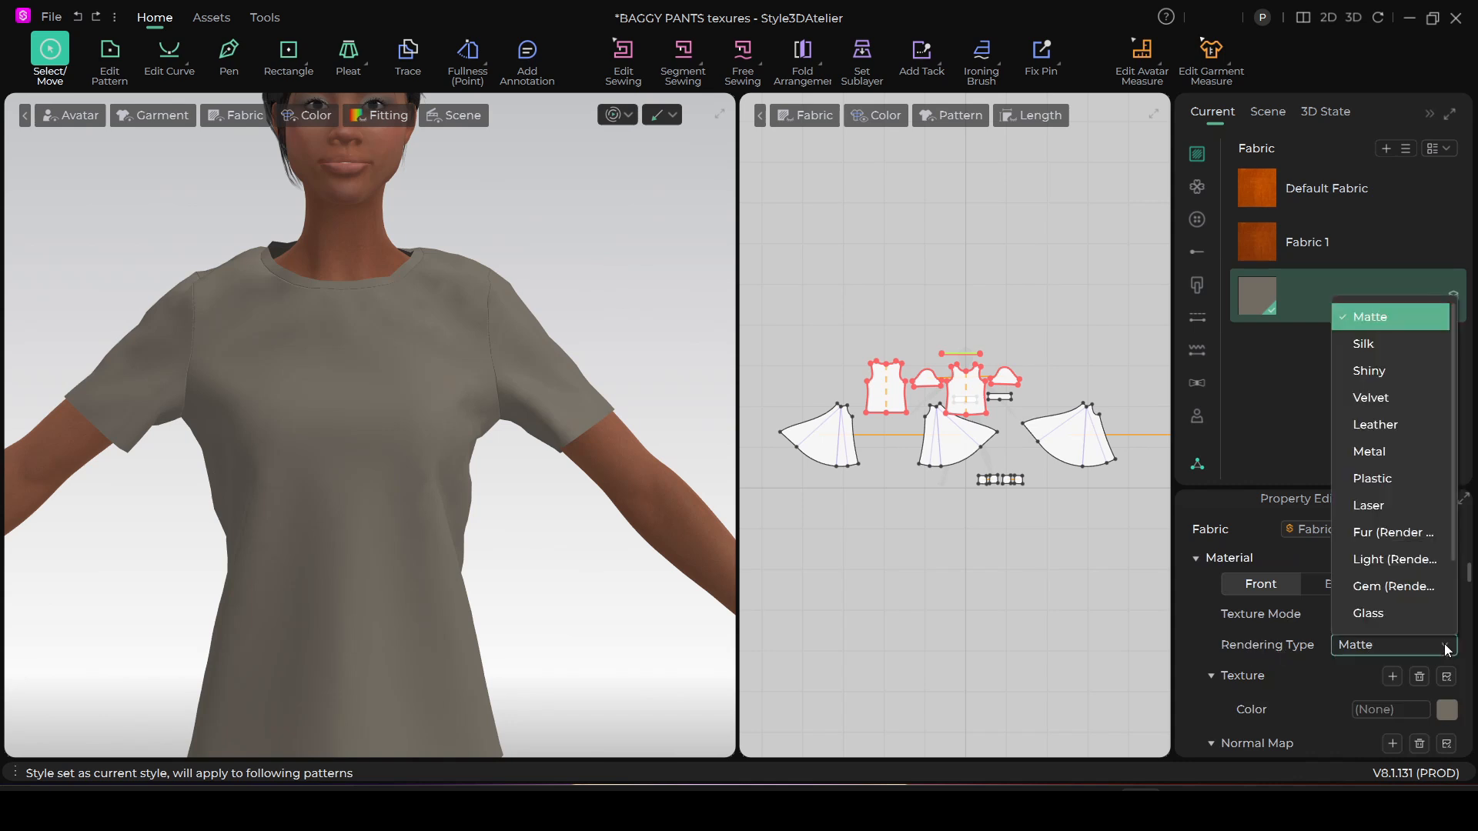
pyautogui.scroll(-1, 1411, 579)
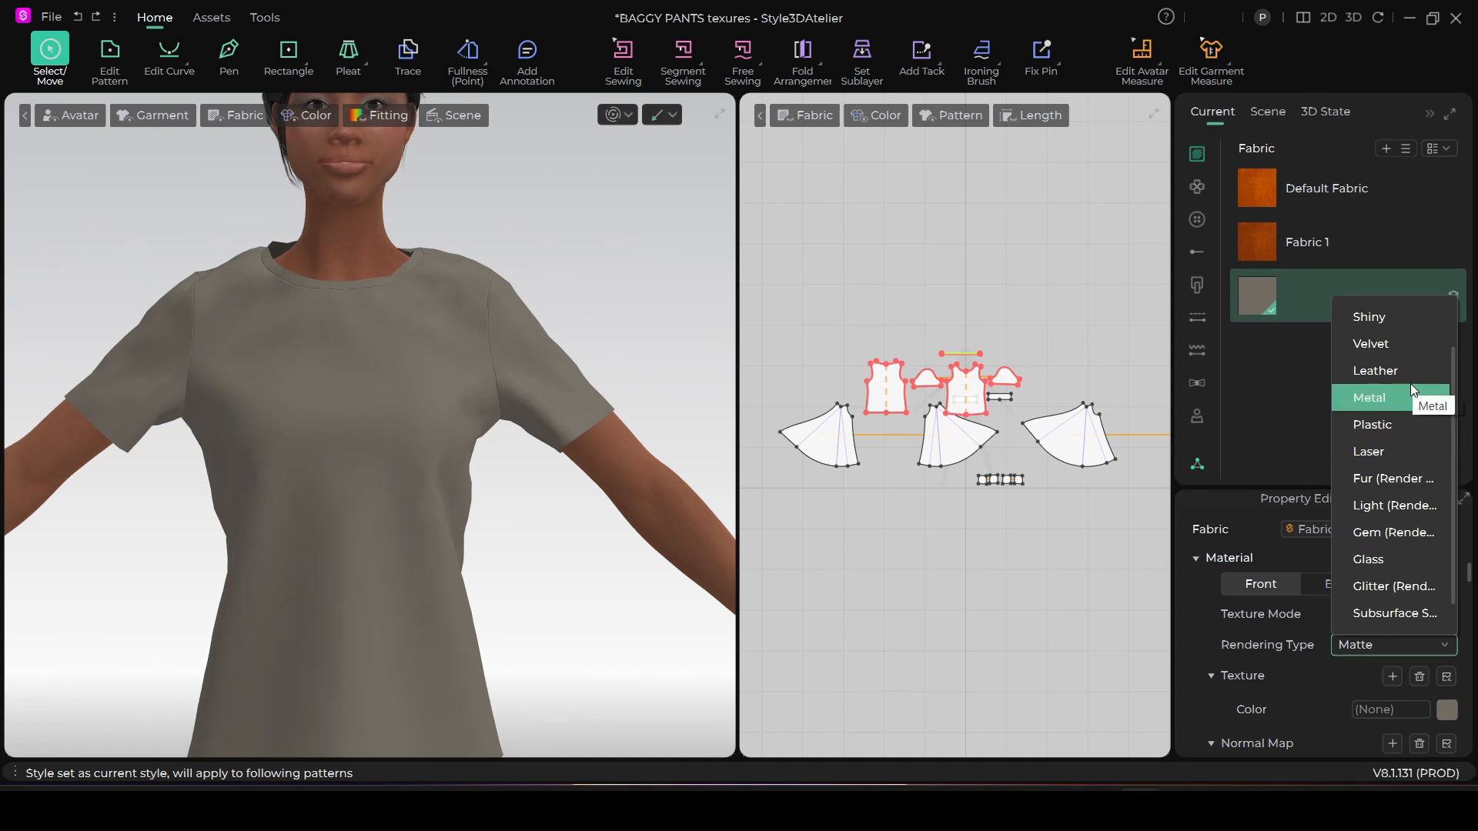
pyautogui.click(1393, 374)
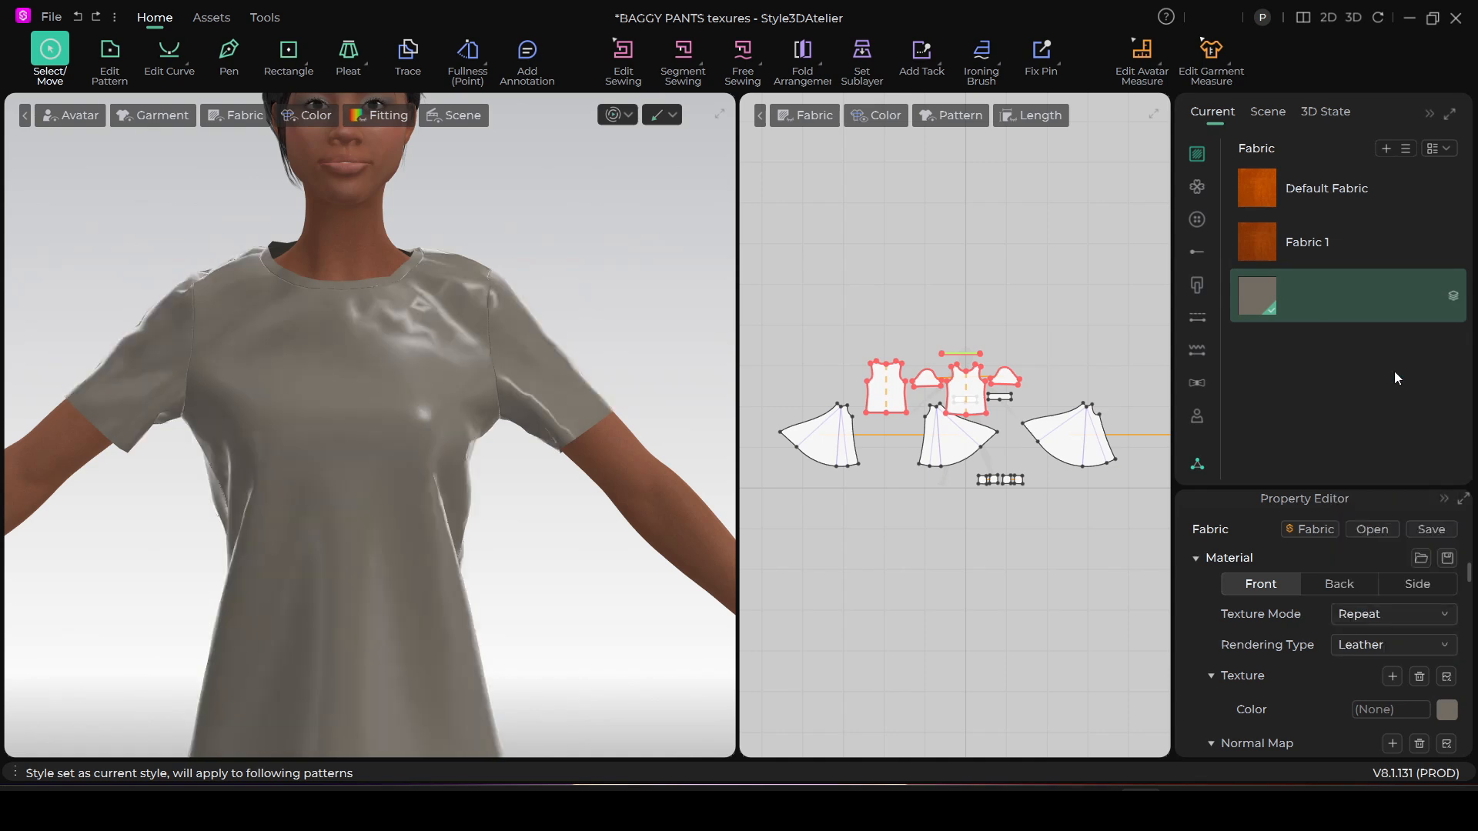
# Examine the leather finish on the T-shirt from several angles and distances, and review the fabric's material settings and physical preset
pyautogui.scroll(-3, 473, 522)
pyautogui.scroll(3, 528, 586)
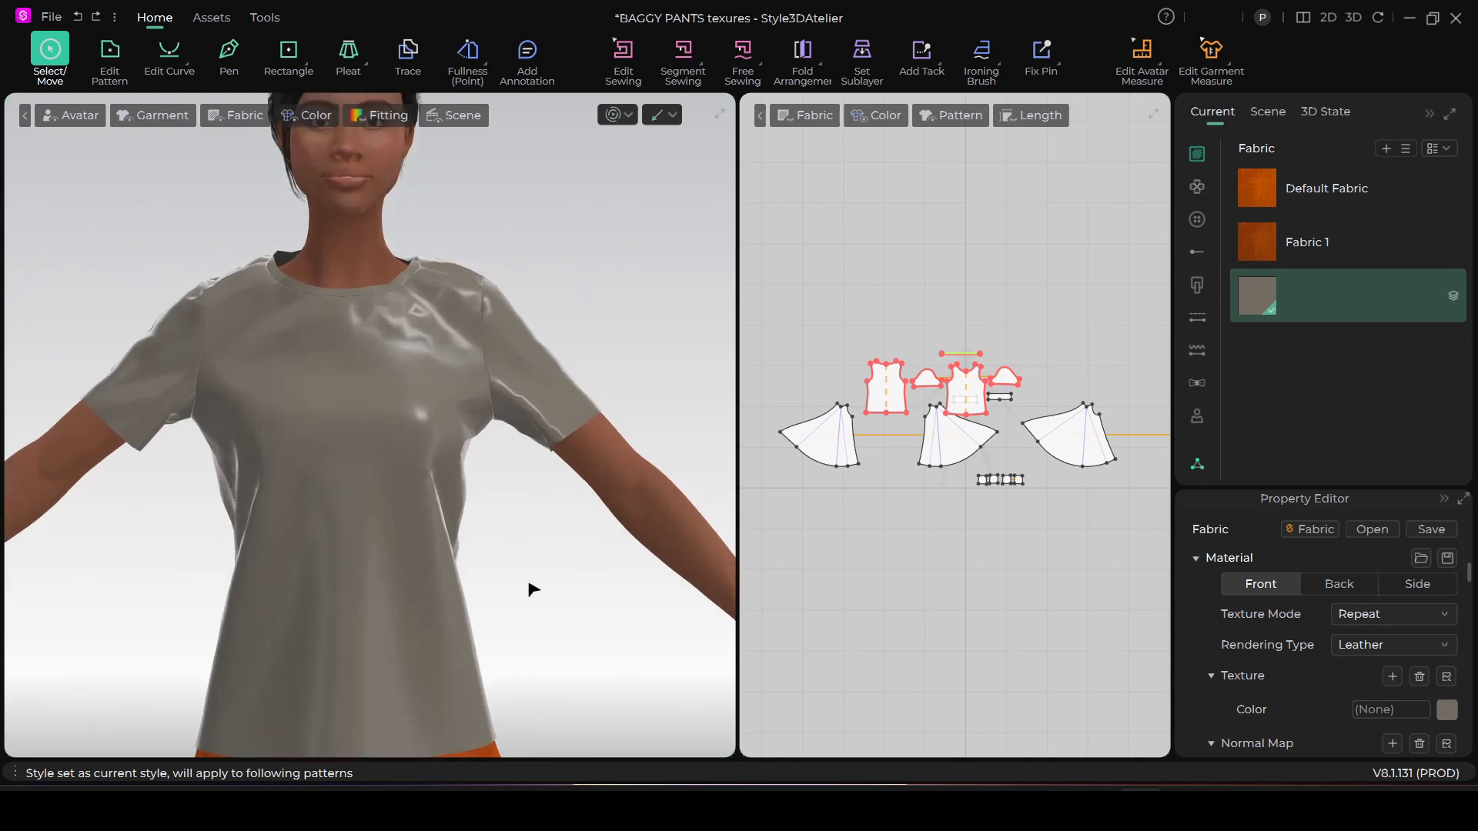
pyautogui.moveTo(547, 495)
pyautogui.mouseDown(button='right')
pyautogui.moveTo(308, 512)
pyautogui.moveTo(538, 502)
pyautogui.mouseUp(button='right')
pyautogui.scroll(-3, 515, 518)
pyautogui.scroll(4, 528, 518)
pyautogui.scroll(-3, 508, 497)
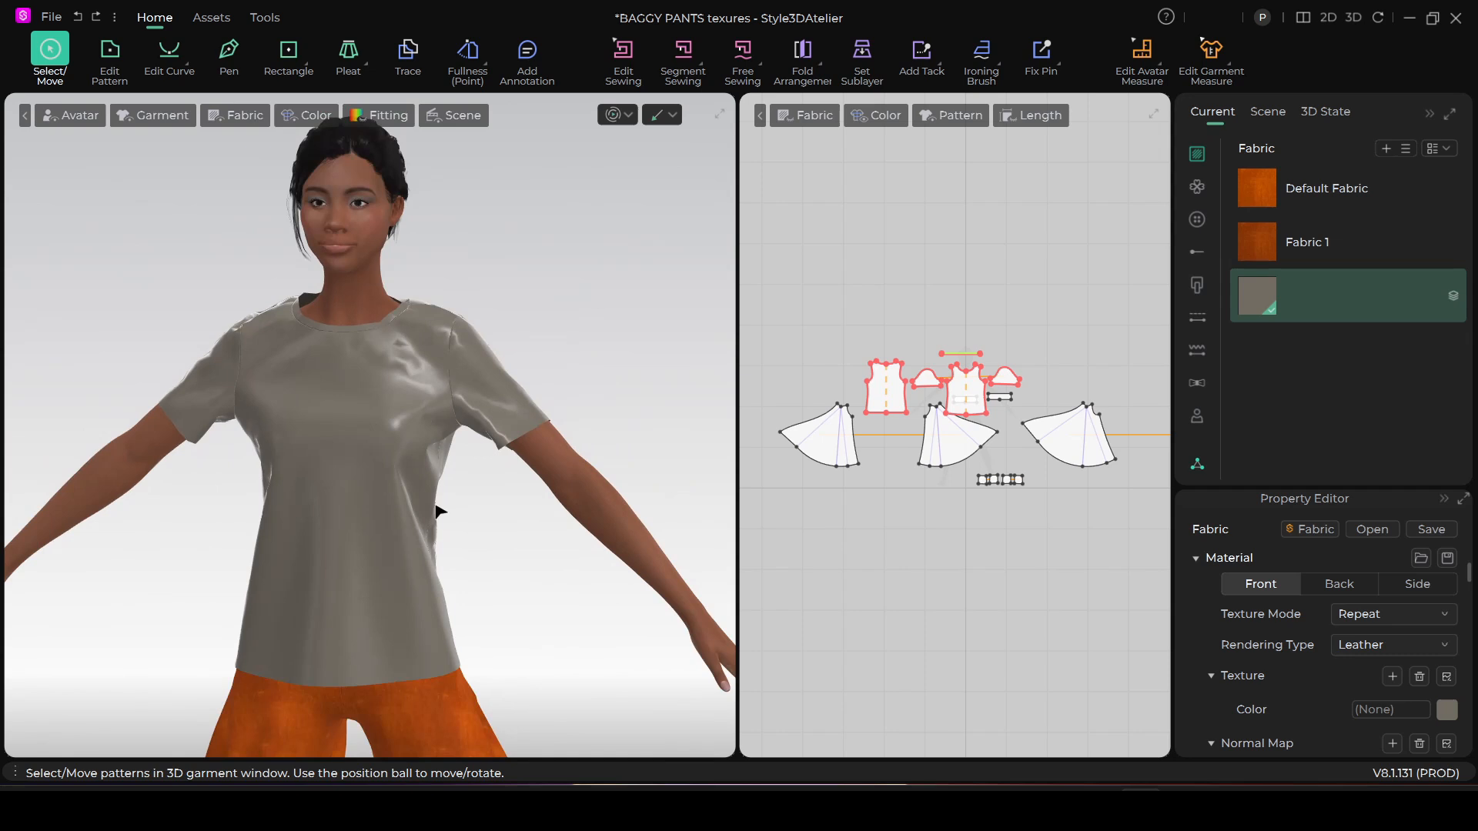
pyautogui.moveTo(454, 467); pyautogui.dragTo(403, 431, button='right')
pyautogui.scroll(5, 406, 469)
pyautogui.scroll(-2, 405, 431)
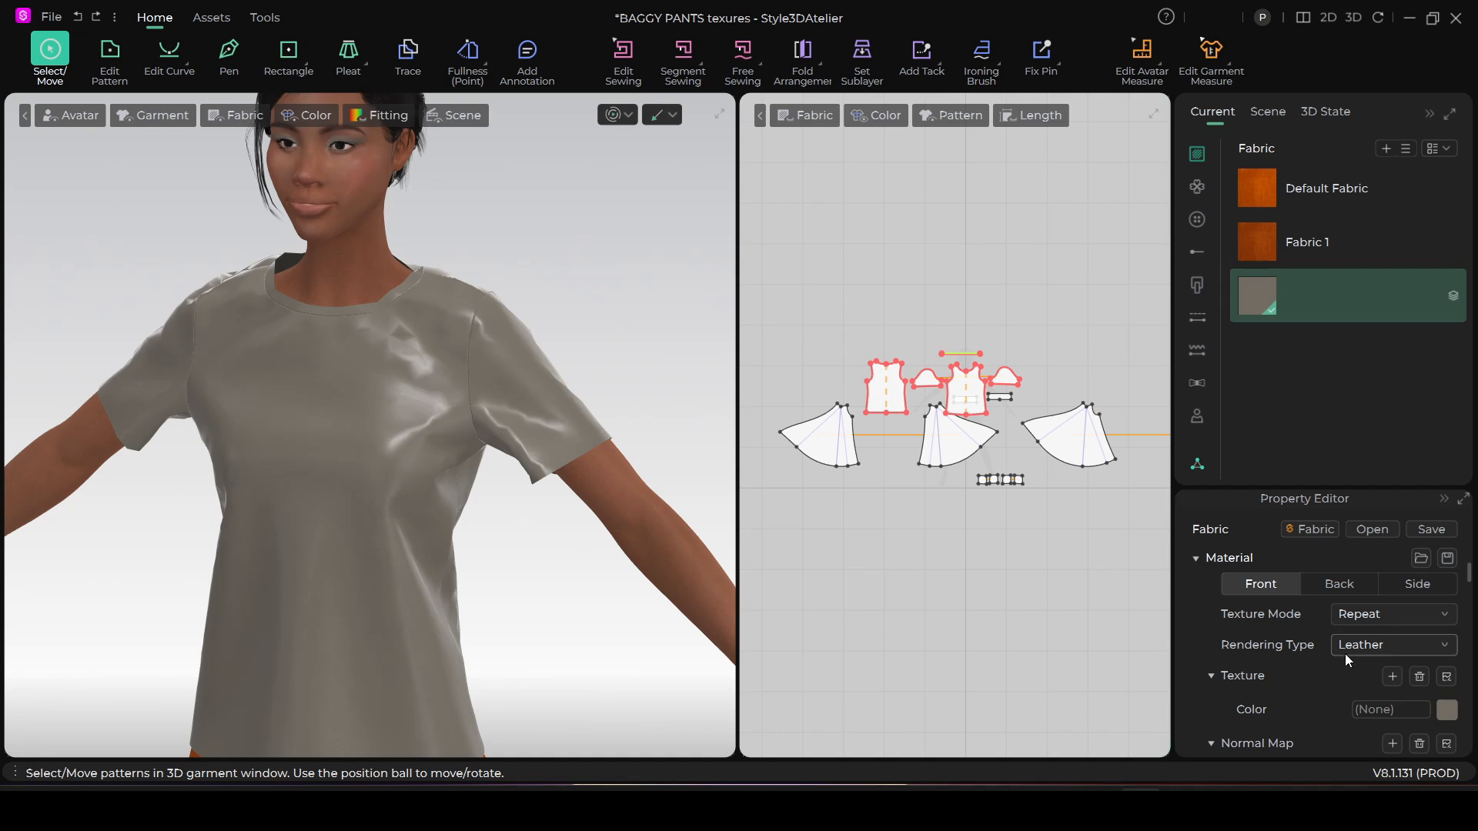
pyautogui.scroll(-2, 1315, 594)
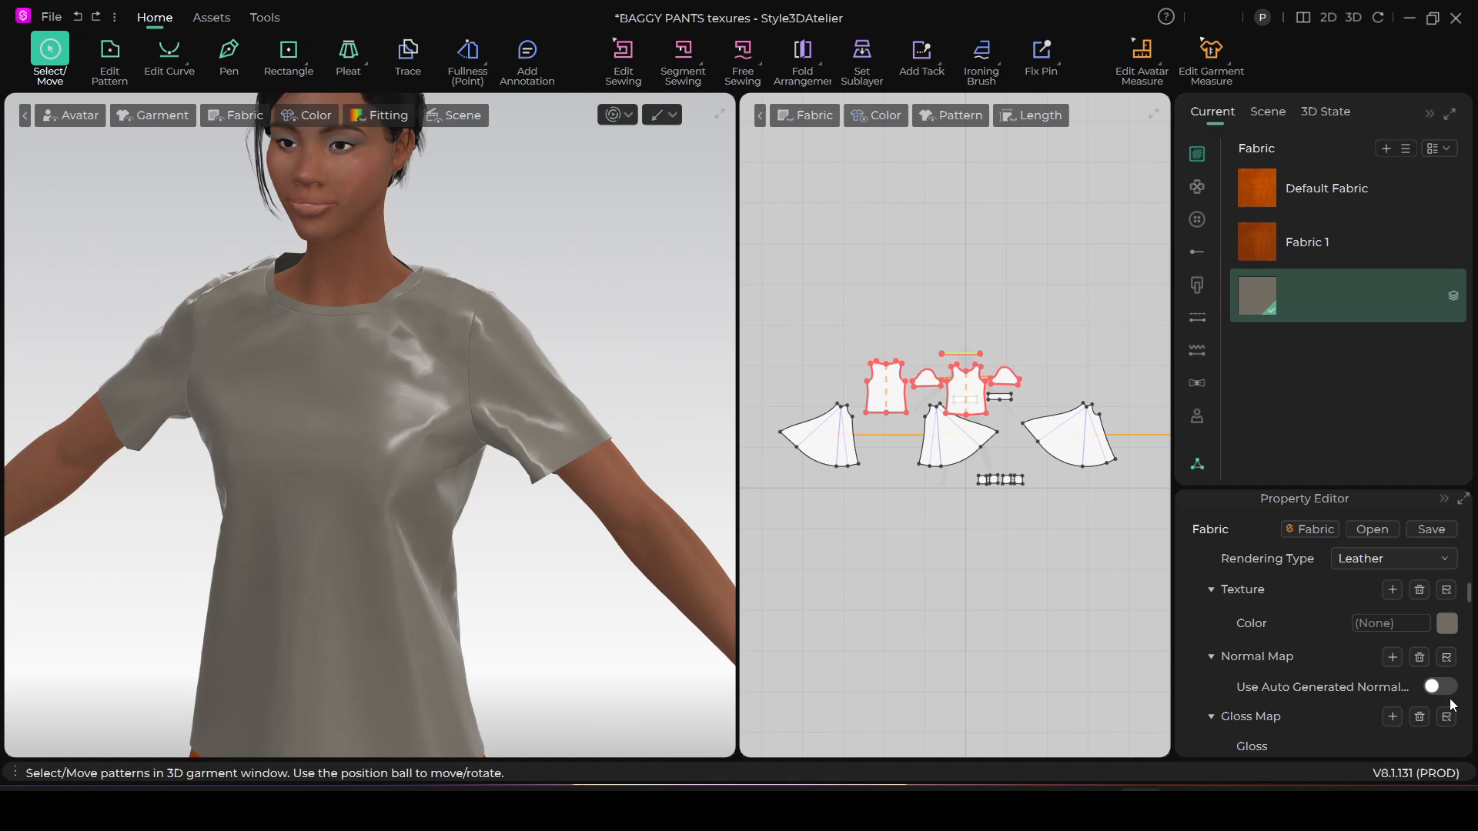
pyautogui.scroll(-3, 1348, 663)
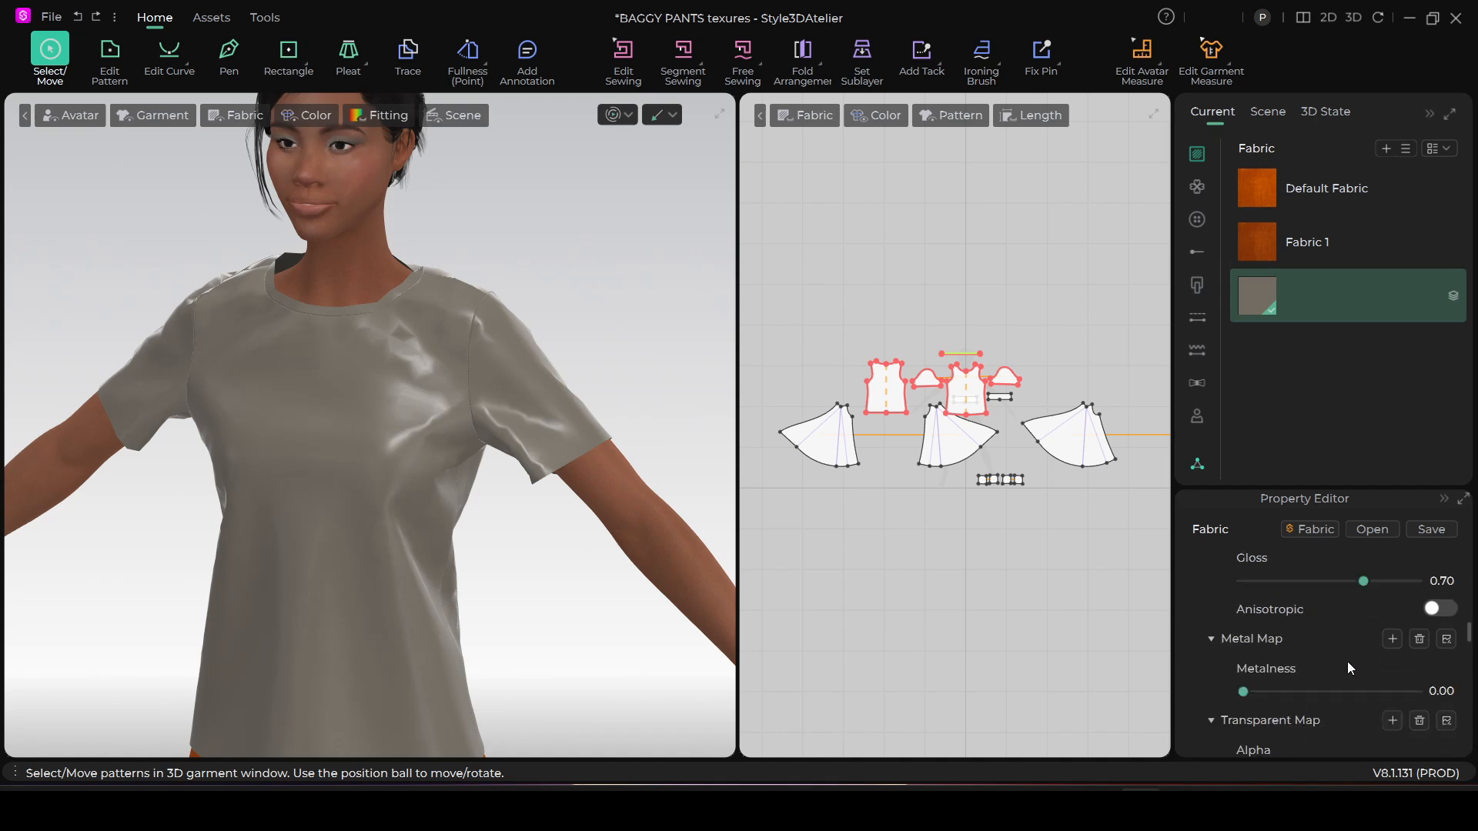
pyautogui.scroll(-3, 1346, 673)
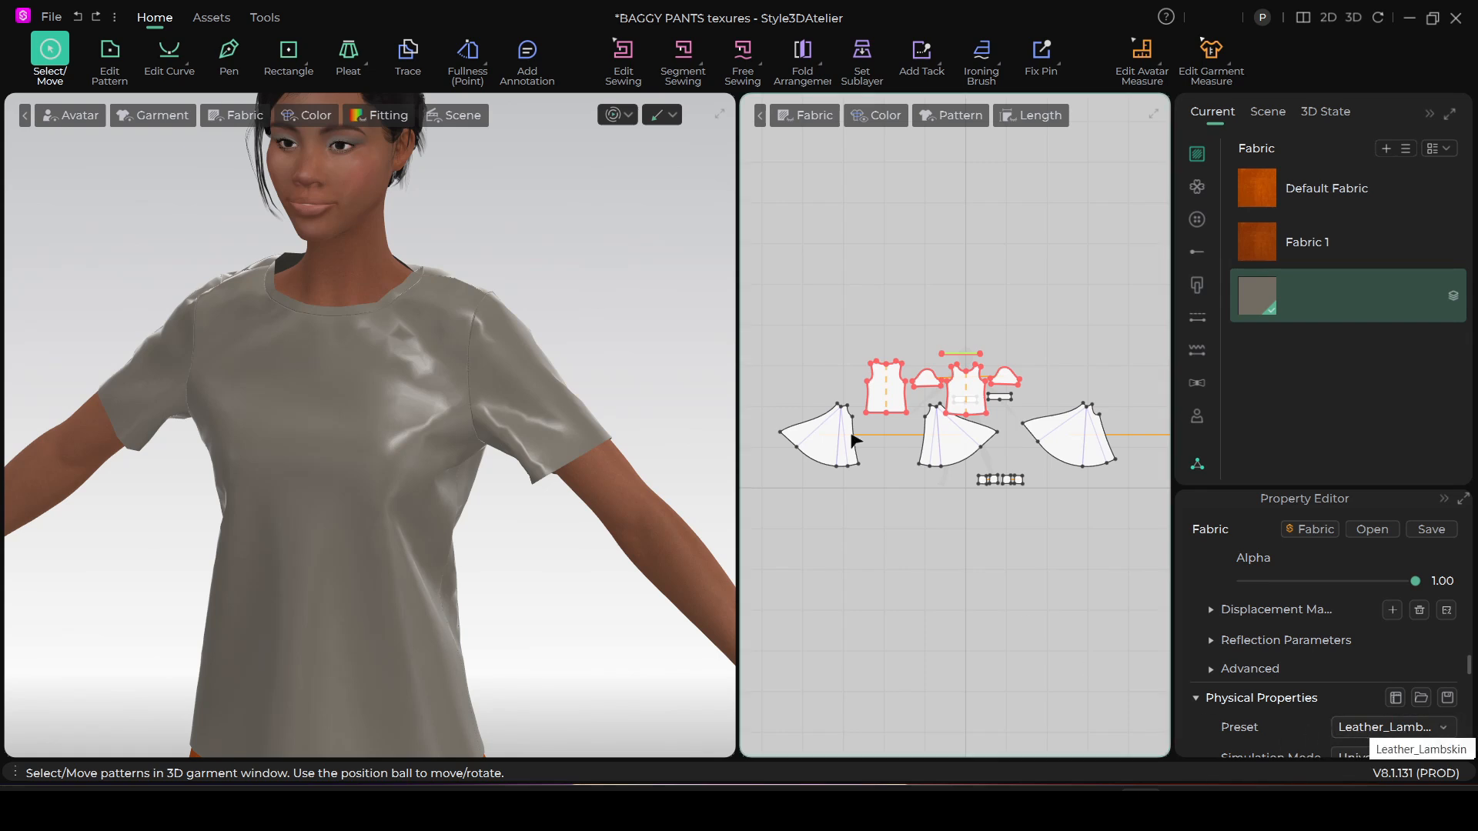
# Run the cloth simulation and tug the T-shirt's front panel sideways and upward to shift the leather folds
pyautogui.click(614, 116)
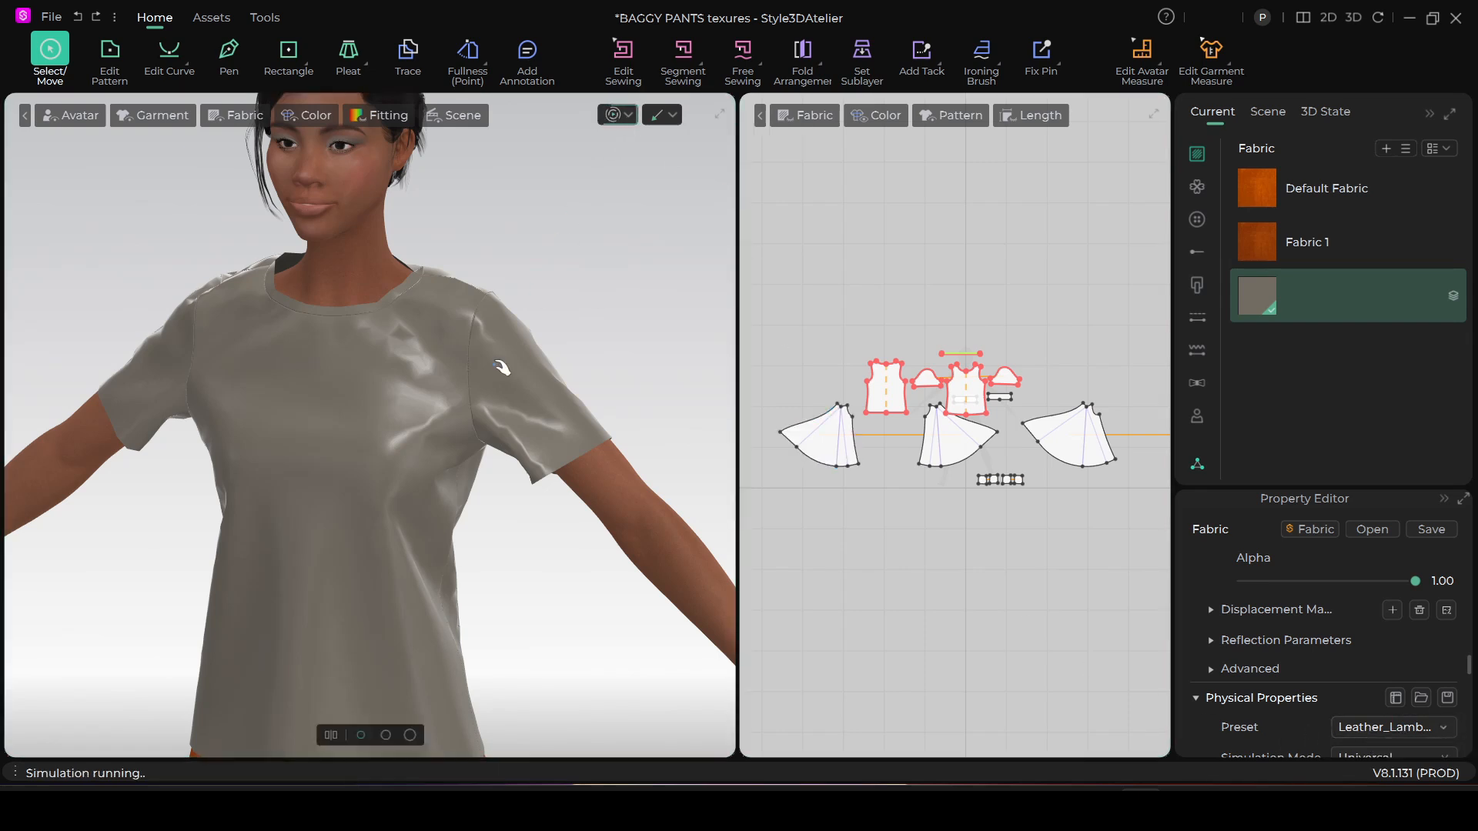
pyautogui.click(422, 375)
pyautogui.moveTo(453, 360)
pyautogui.mouseDown()
pyautogui.moveTo(347, 409)
pyautogui.moveTo(231, 389)
pyautogui.moveTo(156, 298)
pyautogui.mouseUp()
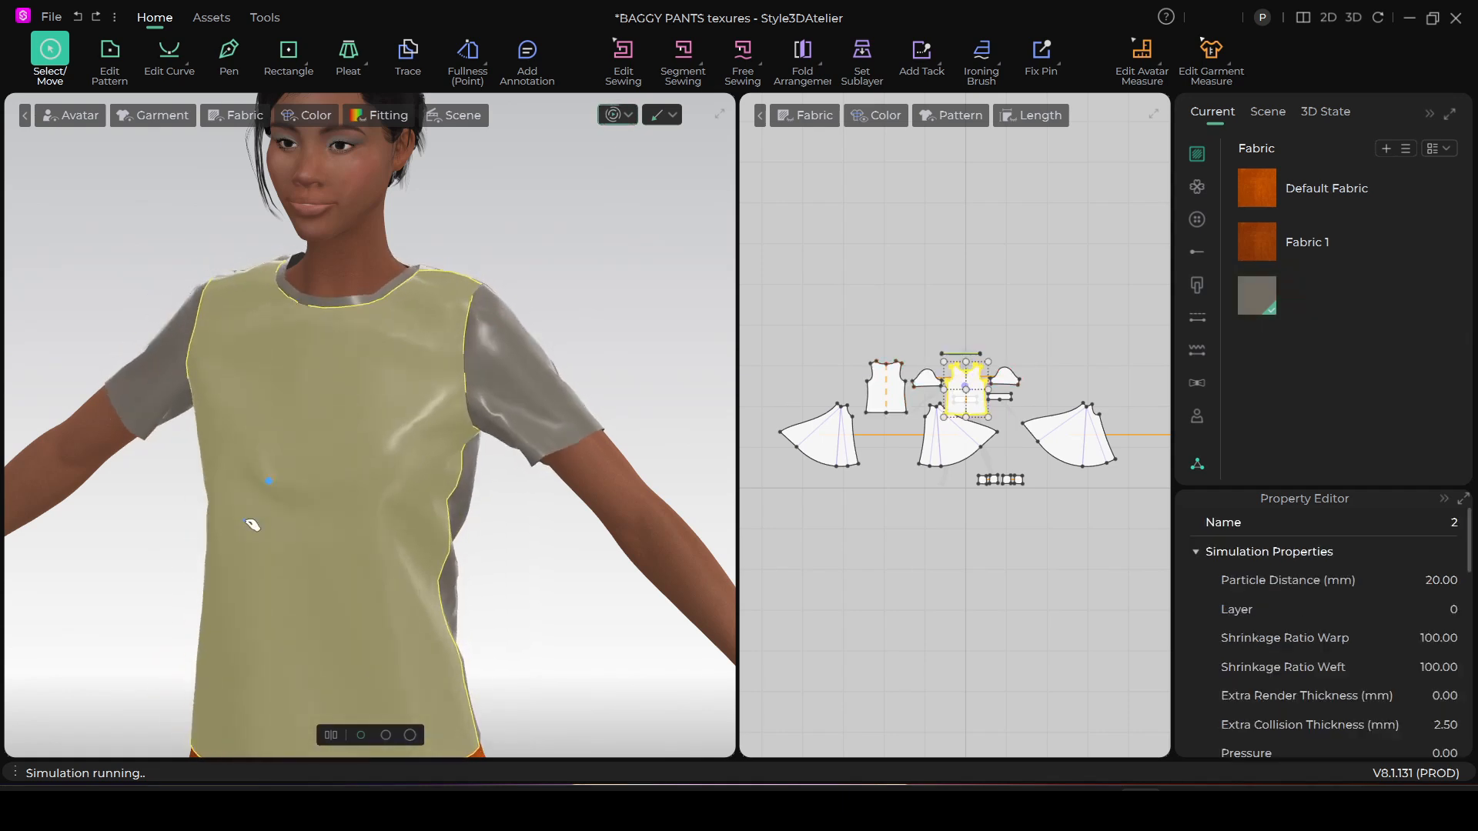
pyautogui.moveTo(493, 382); pyautogui.dragTo(558, 348)
pyautogui.moveTo(412, 539); pyautogui.dragTo(481, 520)
pyautogui.moveTo(282, 582)
pyautogui.mouseDown()
pyautogui.moveTo(168, 501)
pyautogui.moveTo(246, 397)
pyautogui.mouseUp()
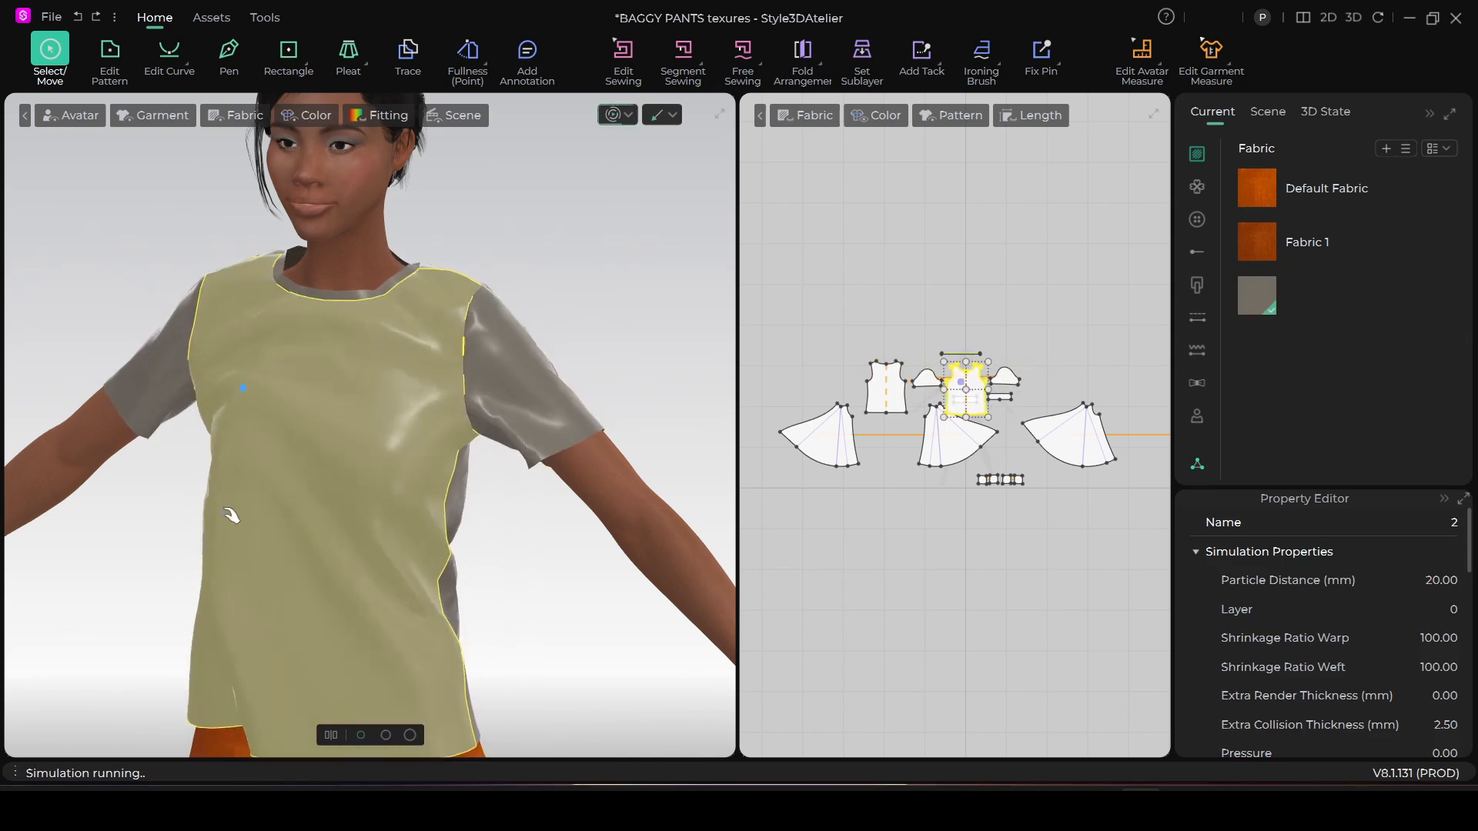
pyautogui.moveTo(202, 650); pyautogui.dragTo(221, 630)
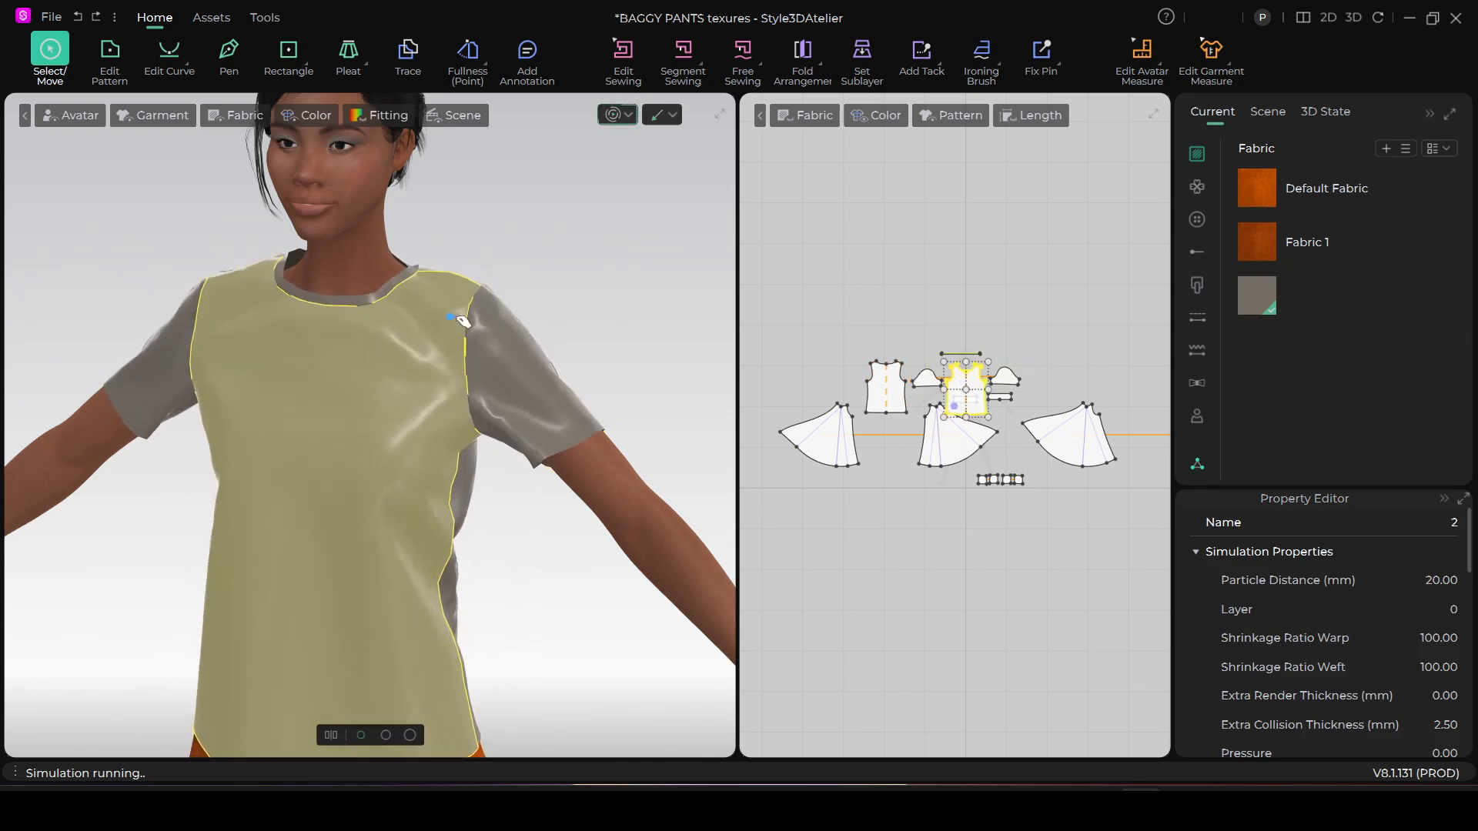
# Pull the T-shirt's front neckline sideways toward the shoulder, select the adjacent sleeve and stop the simulation
pyautogui.moveTo(539, 346); pyautogui.dragTo(552, 347)
pyautogui.moveTo(315, 315)
pyautogui.mouseDown()
pyautogui.moveTo(188, 326)
pyautogui.moveTo(418, 312)
pyautogui.mouseUp()
pyautogui.click(516, 383)
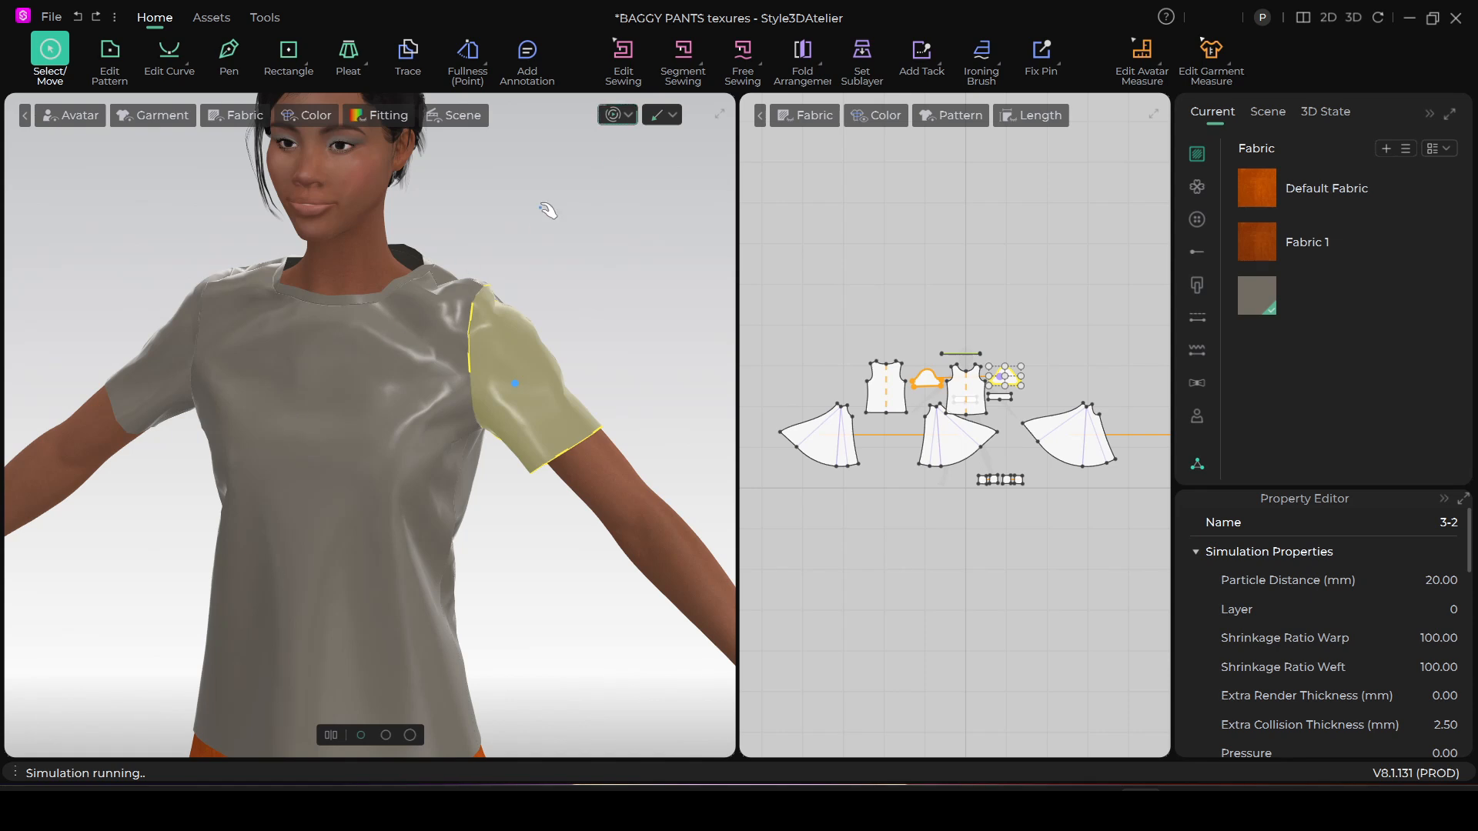
pyautogui.click(613, 115)
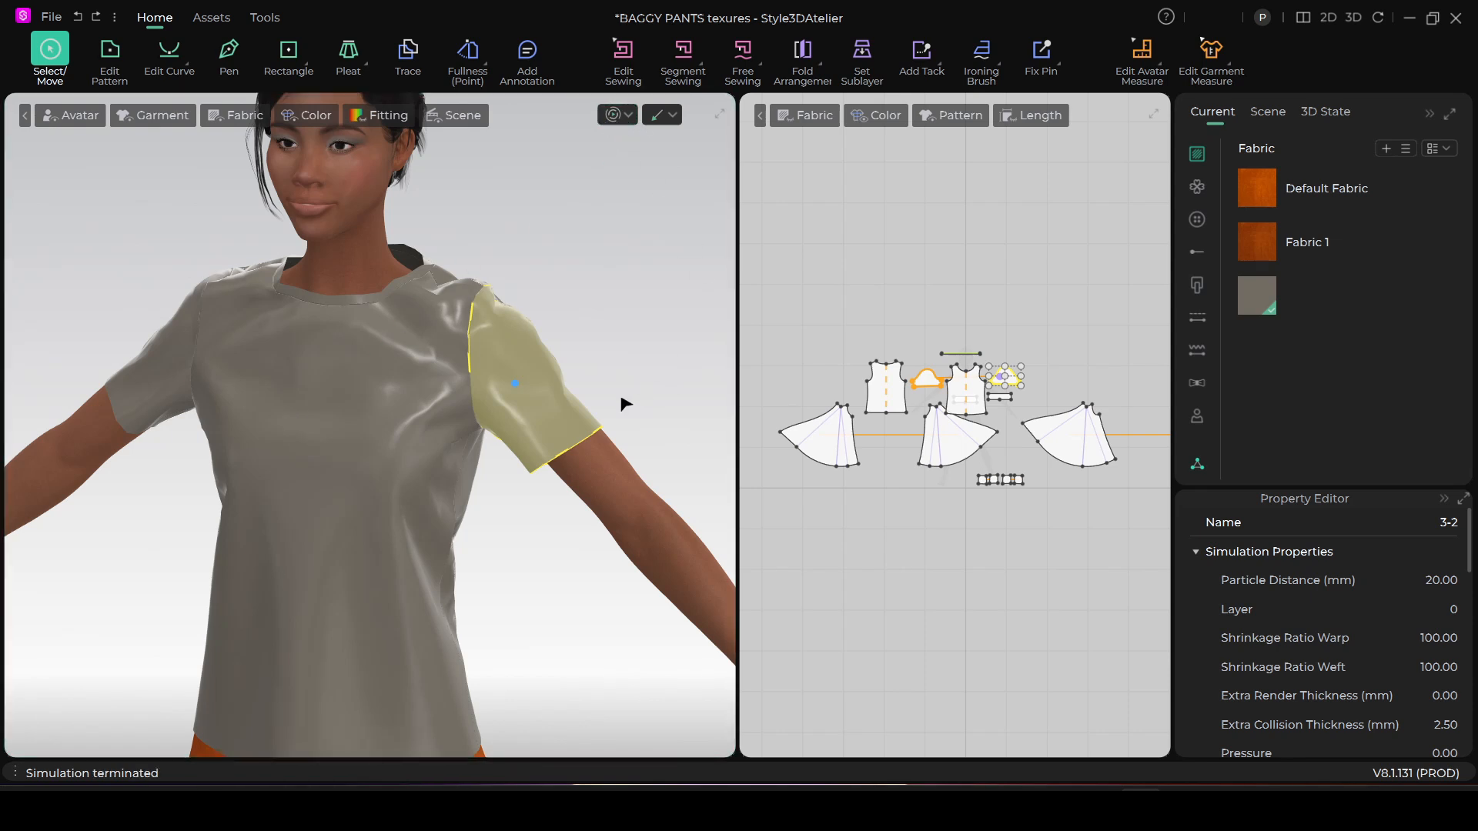